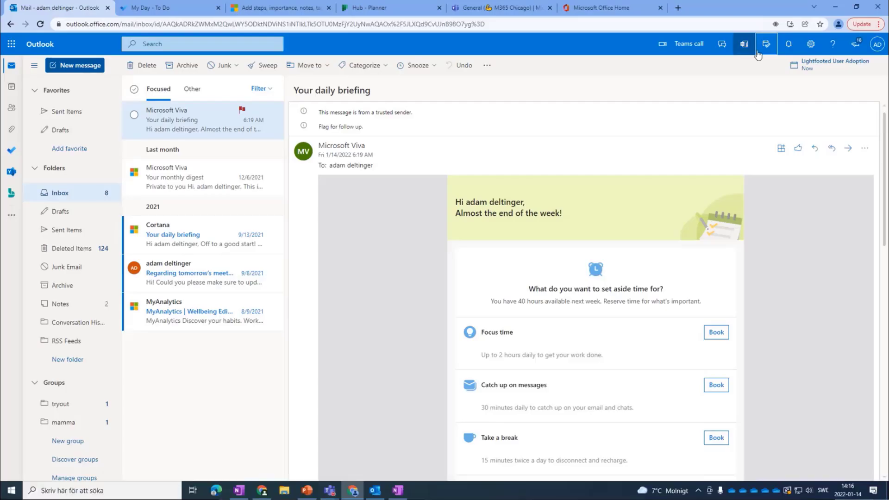
# Open the To Do pane beside the mailbox and display the Tasks list.
pyautogui.click(770, 52)
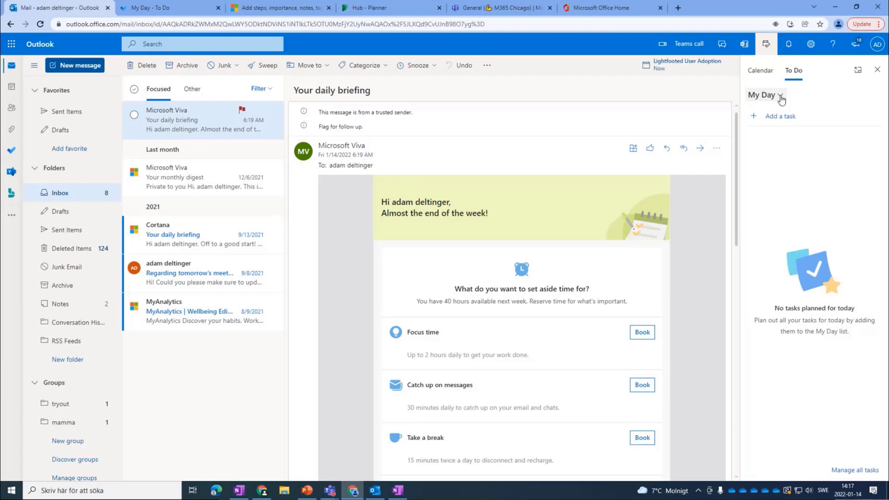
pyautogui.click(781, 98)
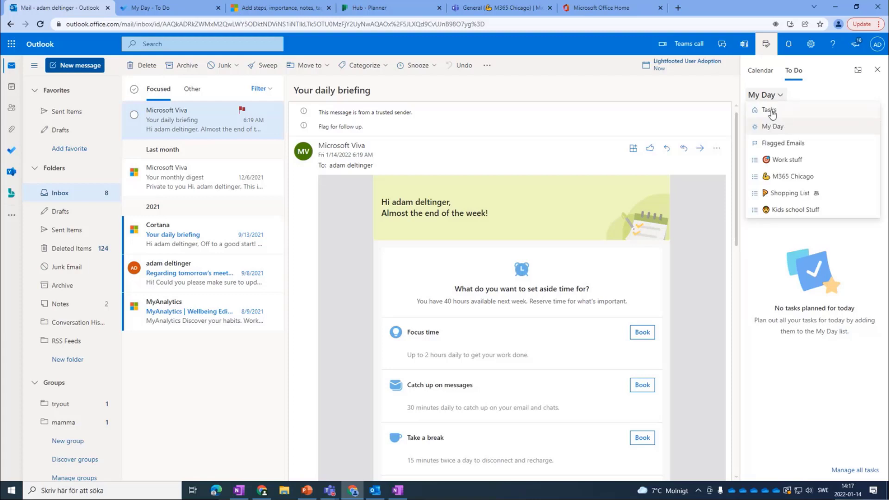
pyautogui.click(770, 111)
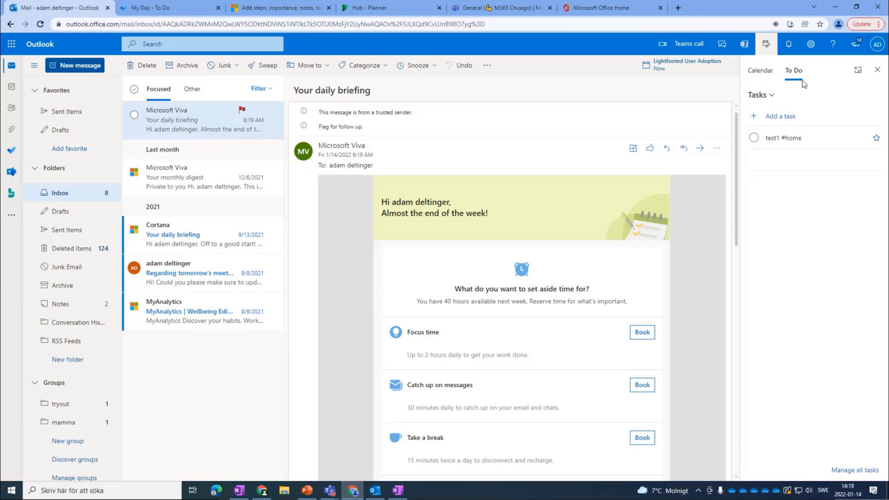
# View the Work stuff list in the To Do pane and return to the Tasks list.
pyautogui.click(766, 95)
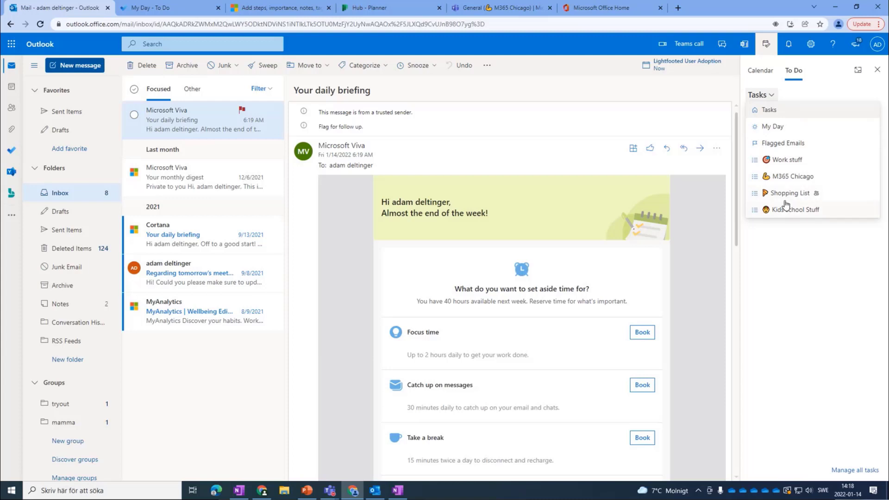
pyautogui.click(785, 160)
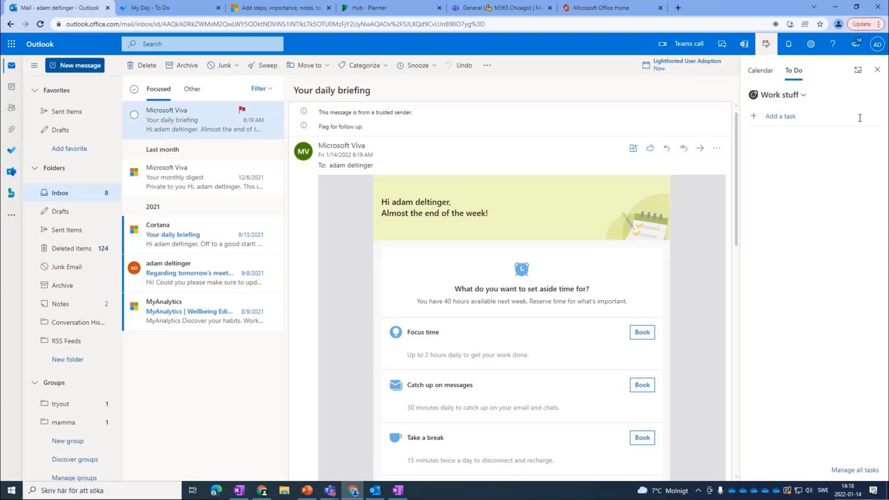
pyautogui.click(803, 95)
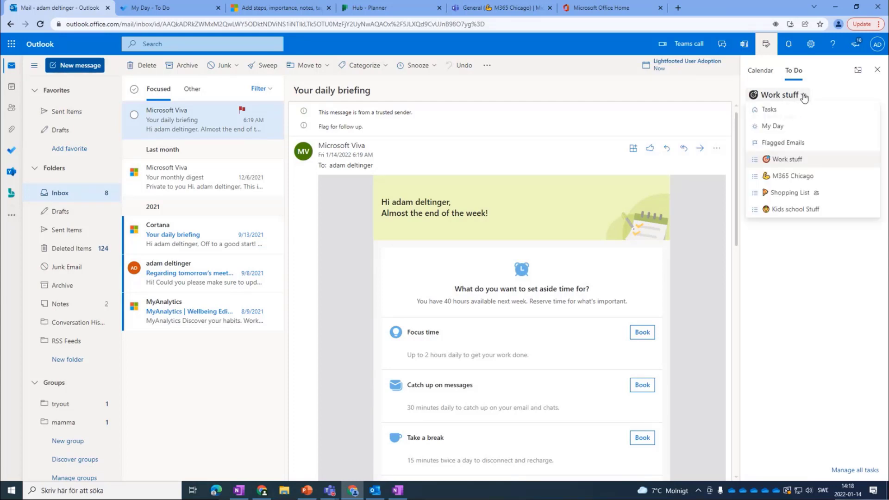
pyautogui.click(774, 111)
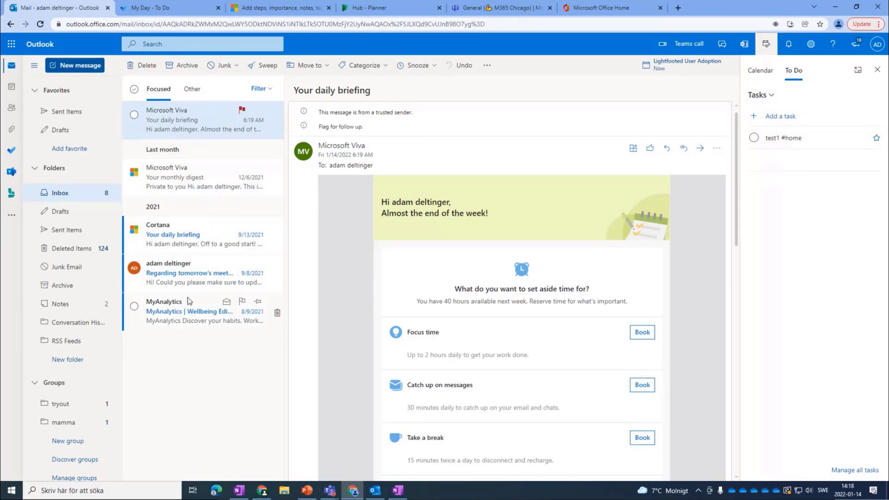
# Create a task in the Tasks list from the "Regarding tomorrow's meeting" email.
pyautogui.click(170, 268)
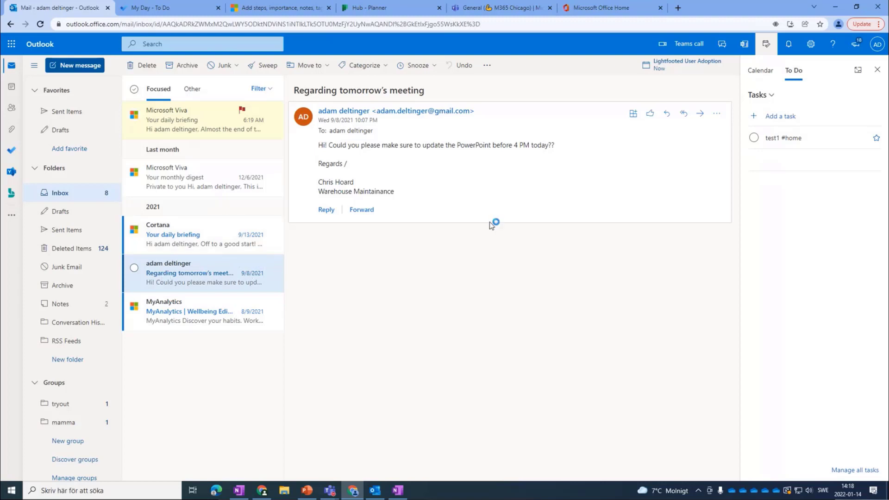
pyautogui.moveTo(170, 278); pyautogui.dragTo(794, 211)
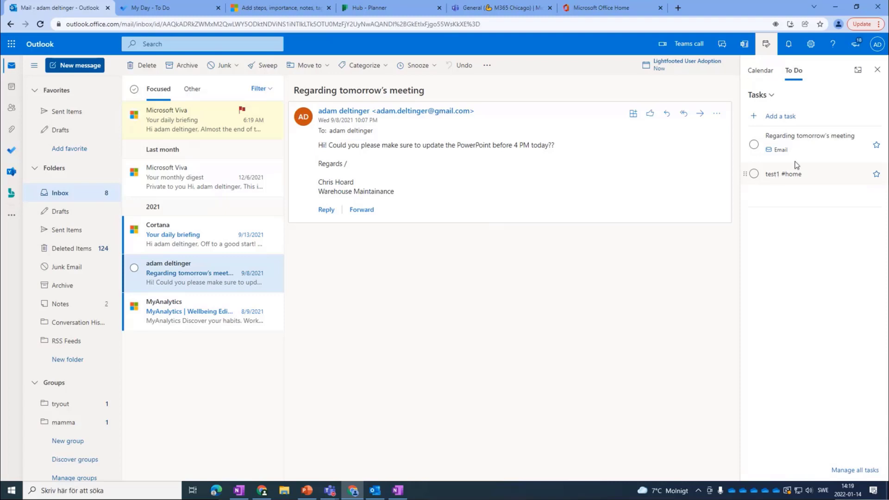
# Look through the actions available for the "Regarding tomorrow's meeting" task, such as reminder and due date, without applying any.
pyautogui.rightClick(811, 139)
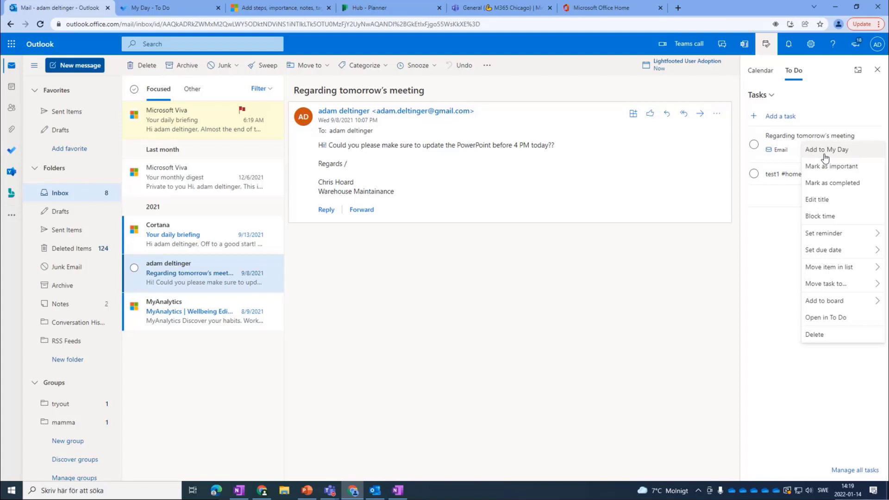
pyautogui.moveTo(832, 227)
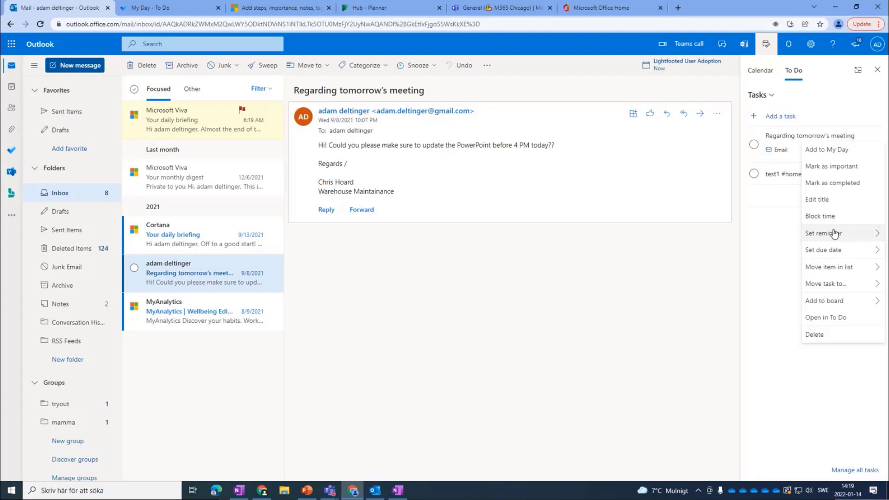
pyautogui.moveTo(835, 250)
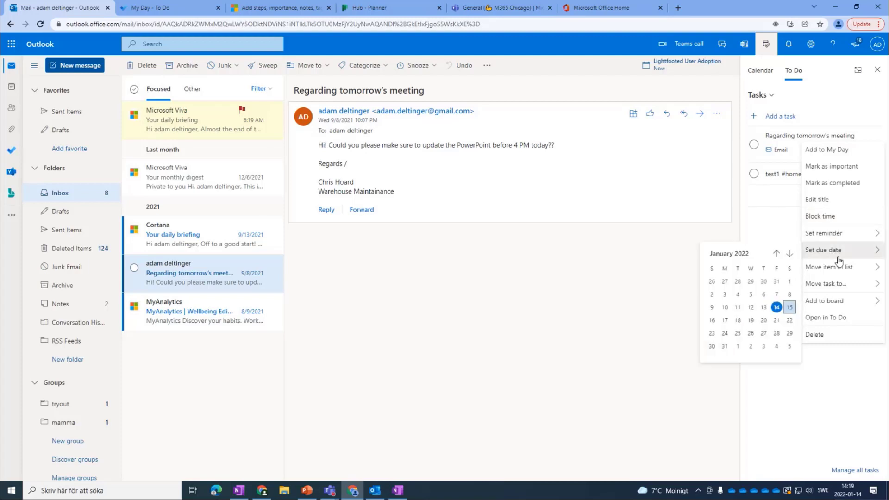
pyautogui.moveTo(830, 277)
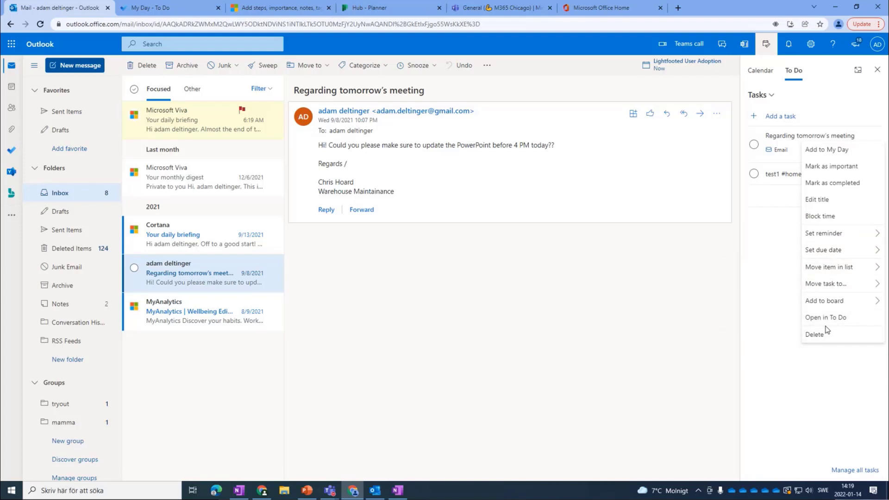
pyautogui.click(818, 371)
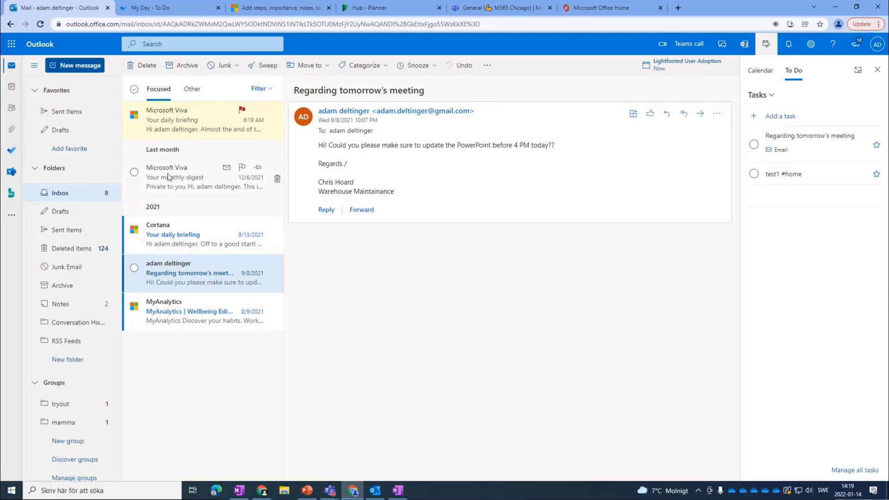
# Flag the "Your monthly digest" email for follow-up and open the task lists in the Outlook desktop app.
pyautogui.click(242, 167)
pyautogui.click(375, 490)
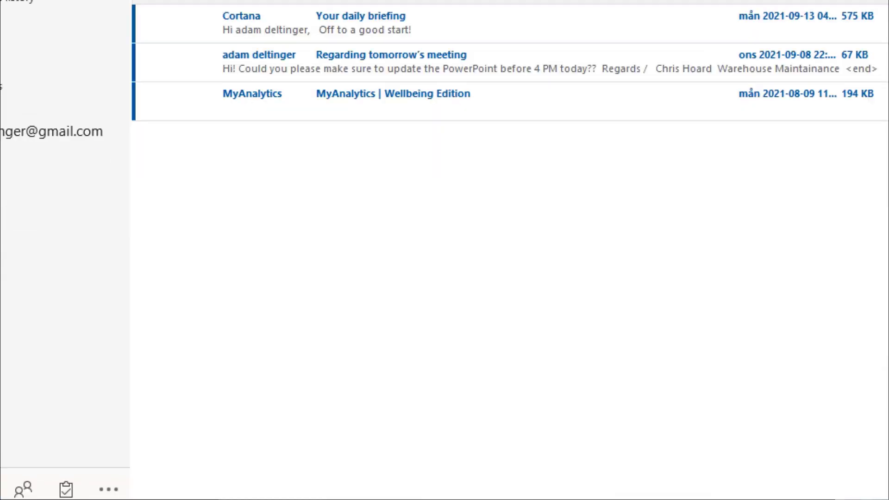
pyautogui.moveTo(73, 468)
pyautogui.mouseDown()
pyautogui.moveTo(51, 499)
pyautogui.moveTo(70, 465)
pyautogui.mouseUp()
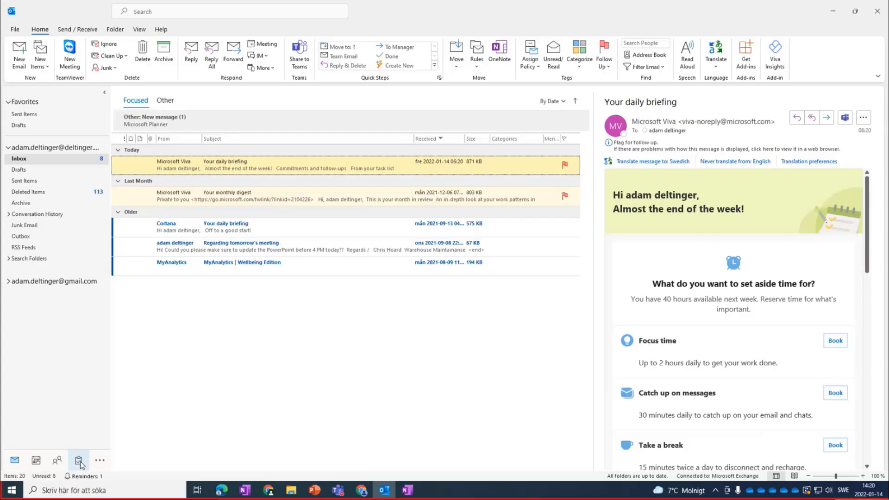
pyautogui.moveTo(100, 430)
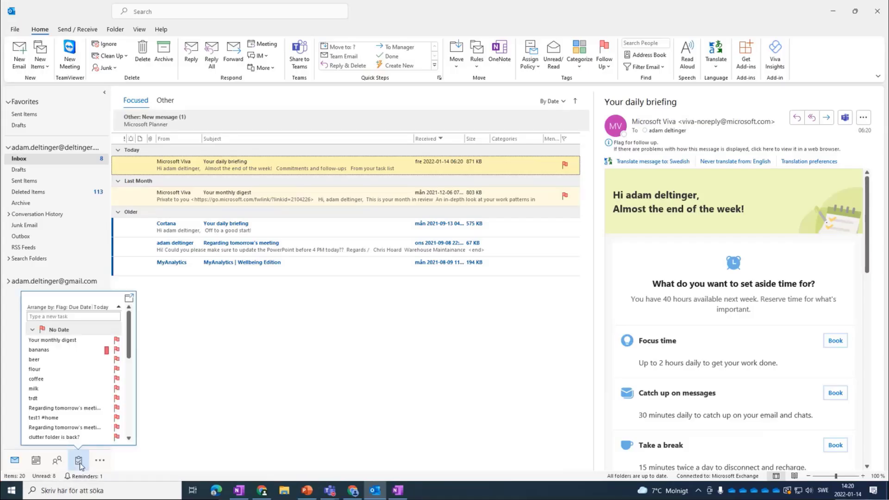
pyautogui.click(79, 461)
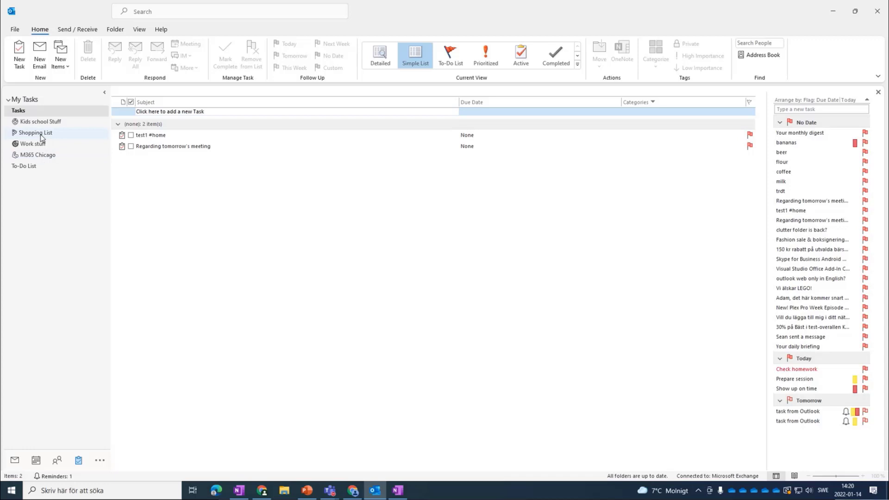
# Create a new task folder named "List from Outlook" under Tasks.
pyautogui.rightClick(25, 113)
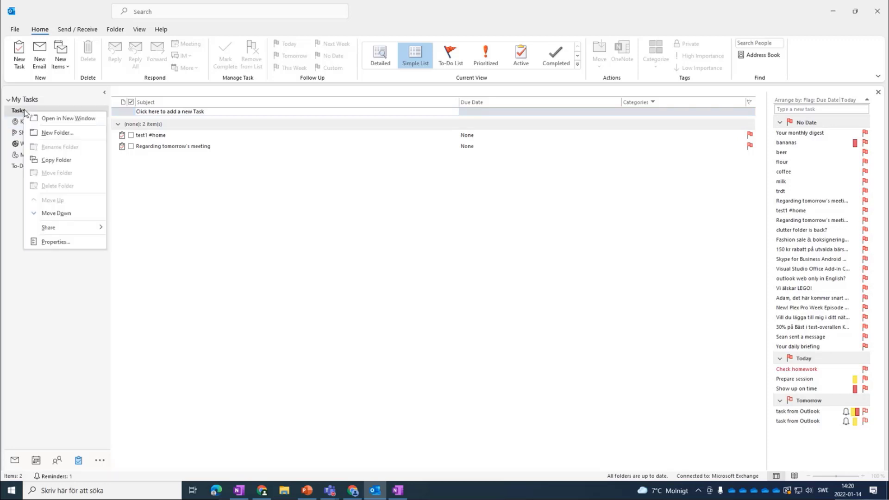
pyautogui.click(51, 133)
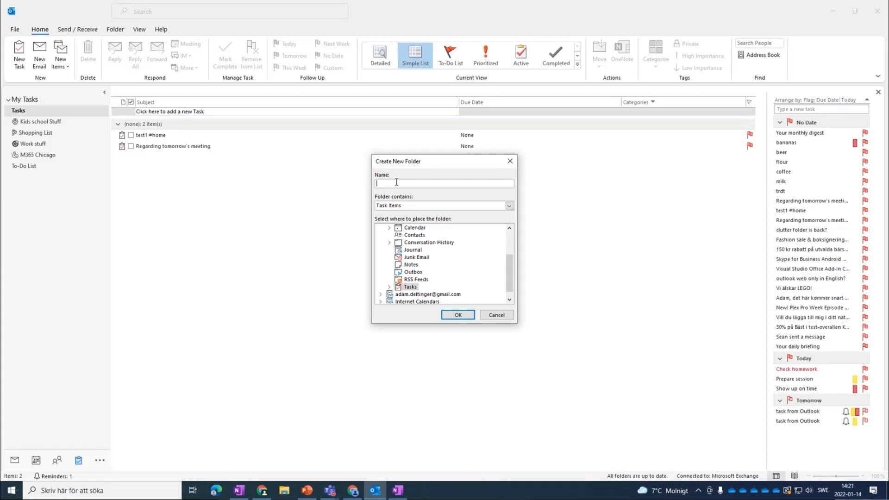
pyautogui.write('List from Outlook')
pyautogui.click(456, 316)
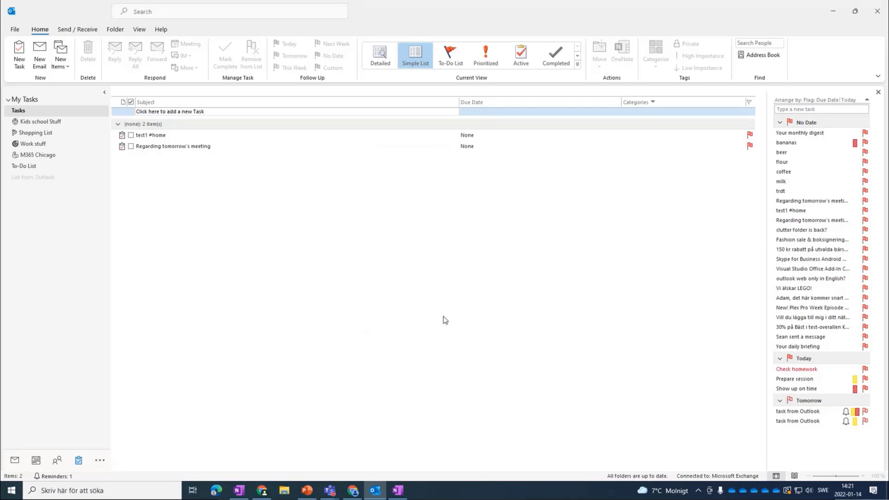
# Start a new task in List from Outlook with the subject "task from Outlook" and the due date 2022-01-15.
pyautogui.click(31, 179)
pyautogui.rightClick(162, 157)
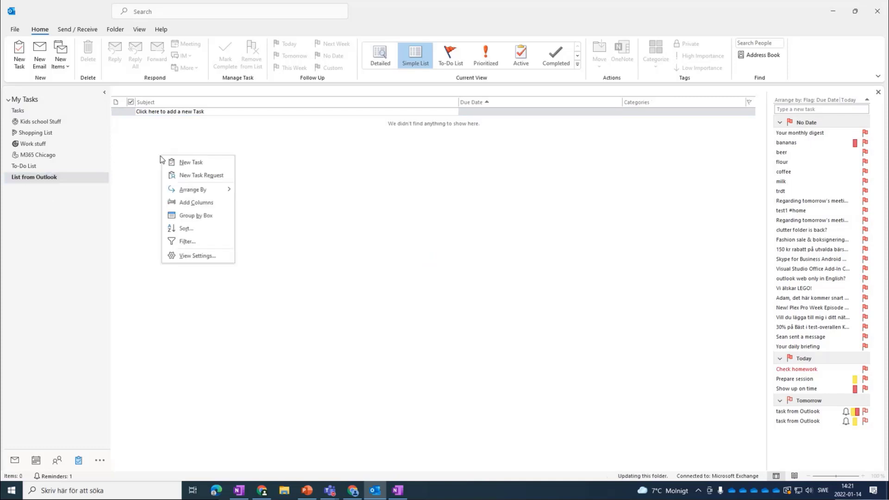
pyautogui.click(187, 162)
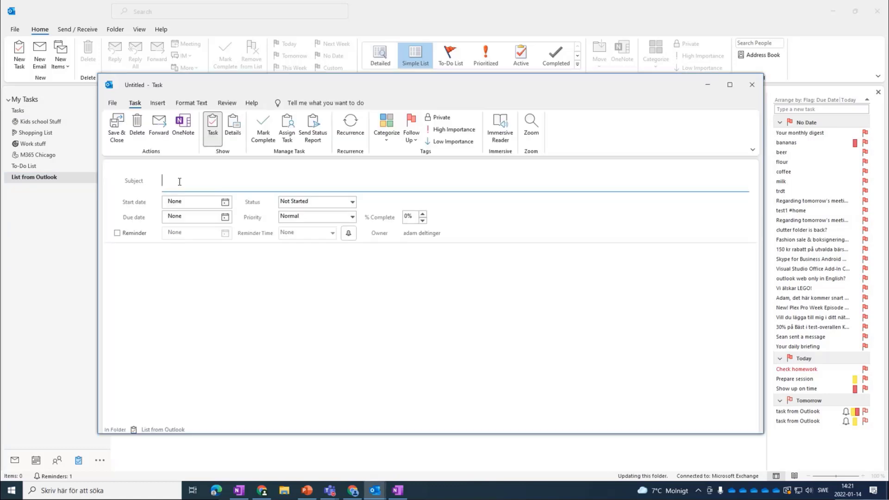
pyautogui.write('task from Outlook')
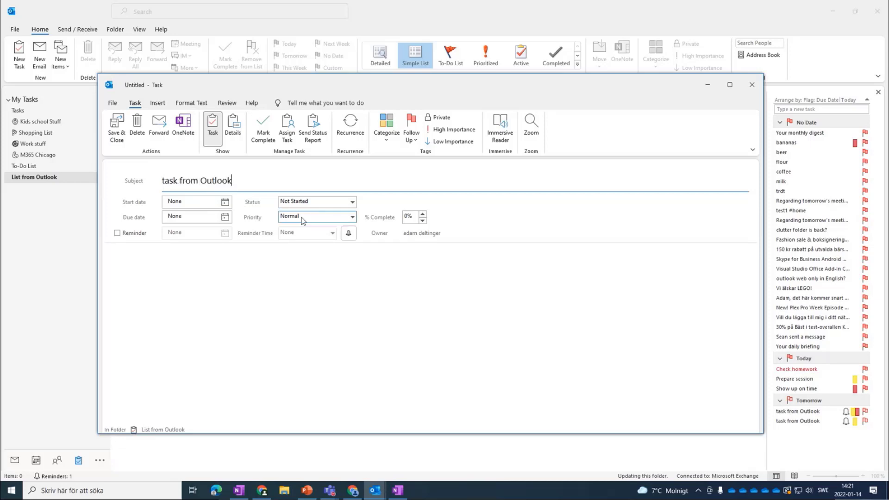
pyautogui.click(225, 216)
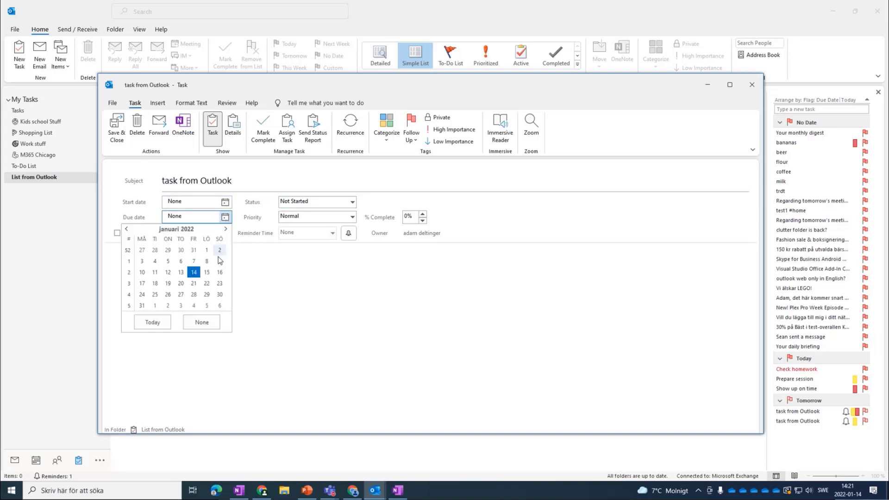
pyautogui.click(209, 275)
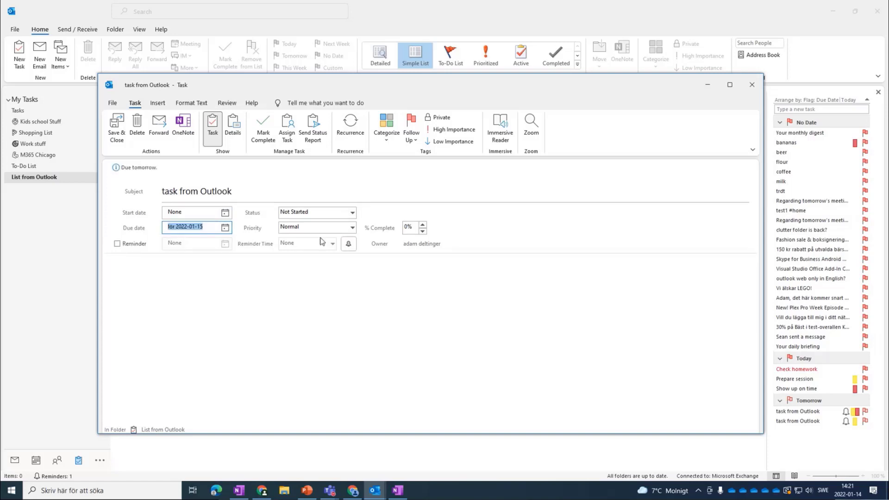
# Set the task's priority to High, turn on its reminder, and save and close it.
pyautogui.click(345, 229)
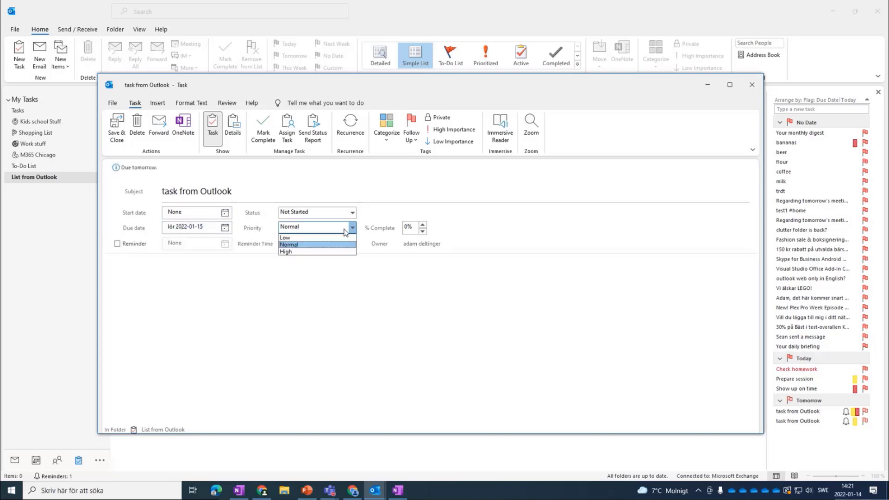
pyautogui.click(294, 252)
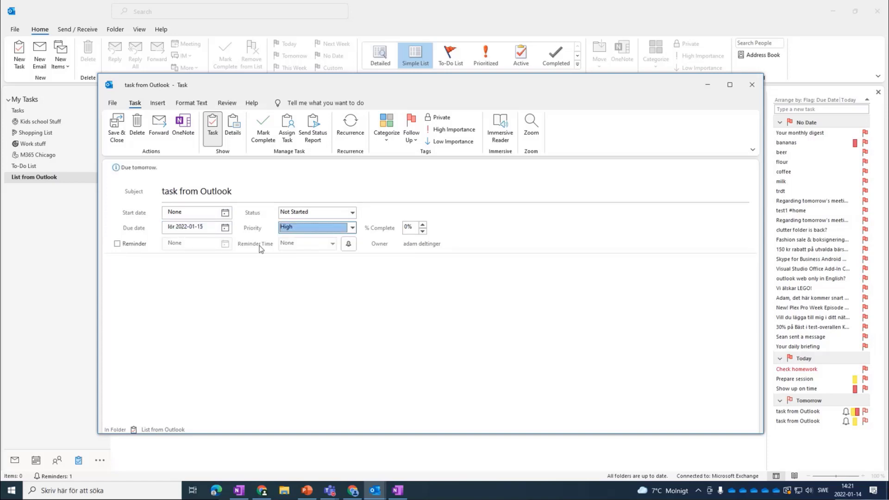
pyautogui.click(117, 243)
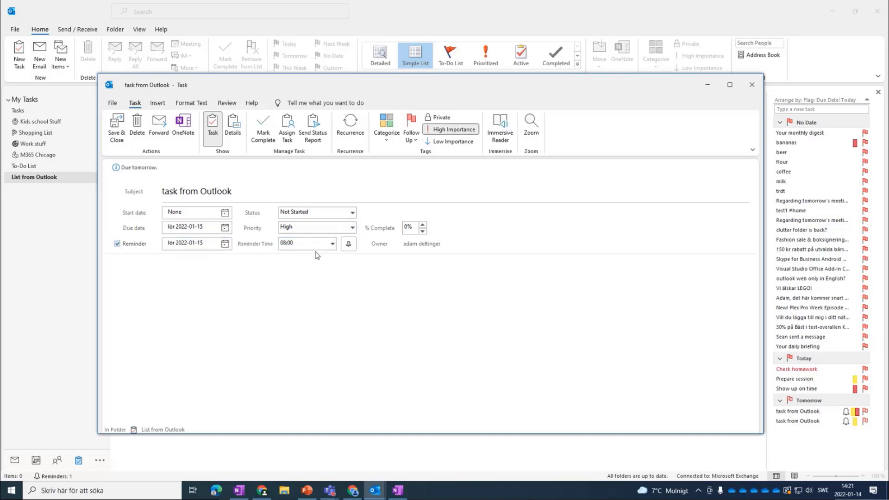
pyautogui.click(117, 136)
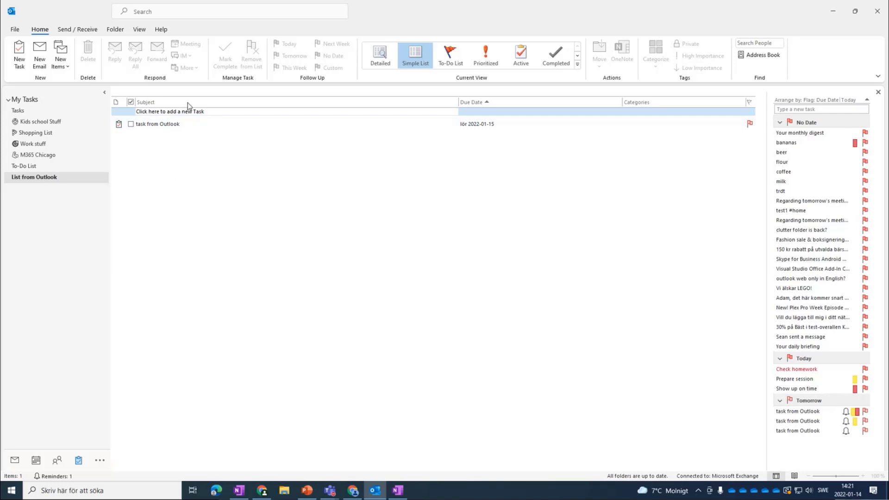
# Switch back to Outlook on the web, reopen the To Do pane and check its lists for List from Outlook.
pyautogui.click(353, 491)
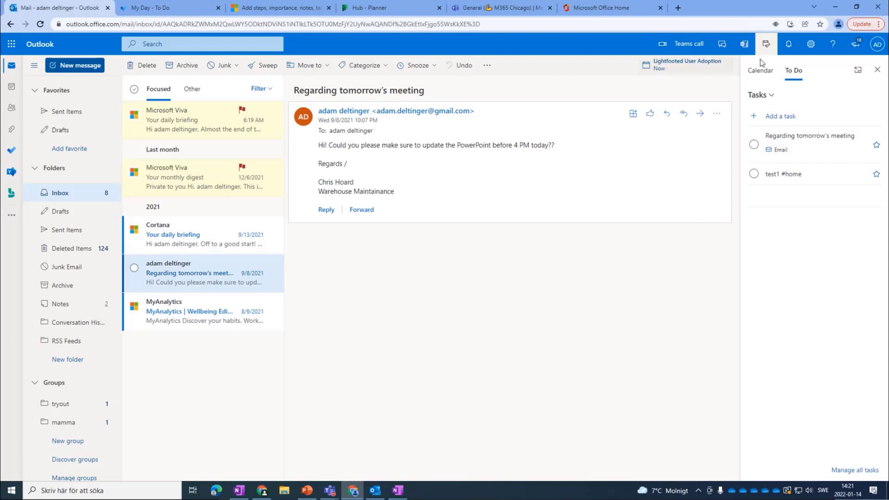
pyautogui.click(766, 43)
pyautogui.click(762, 55)
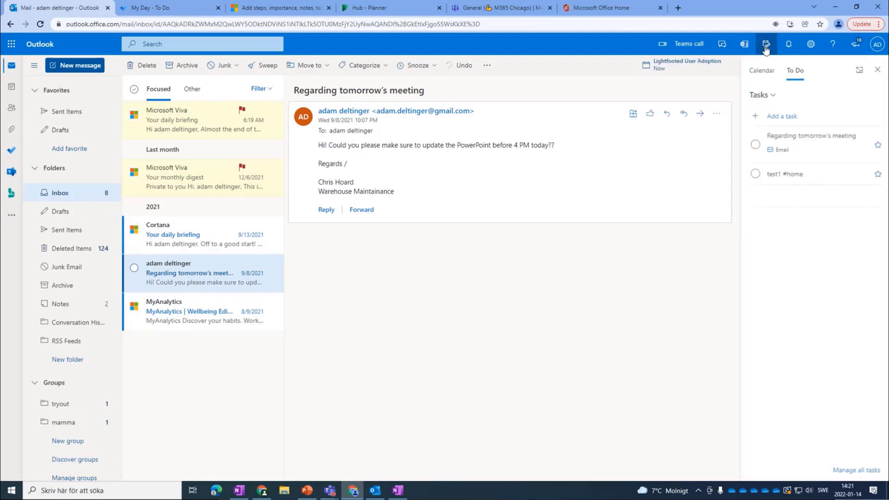
pyautogui.click(770, 97)
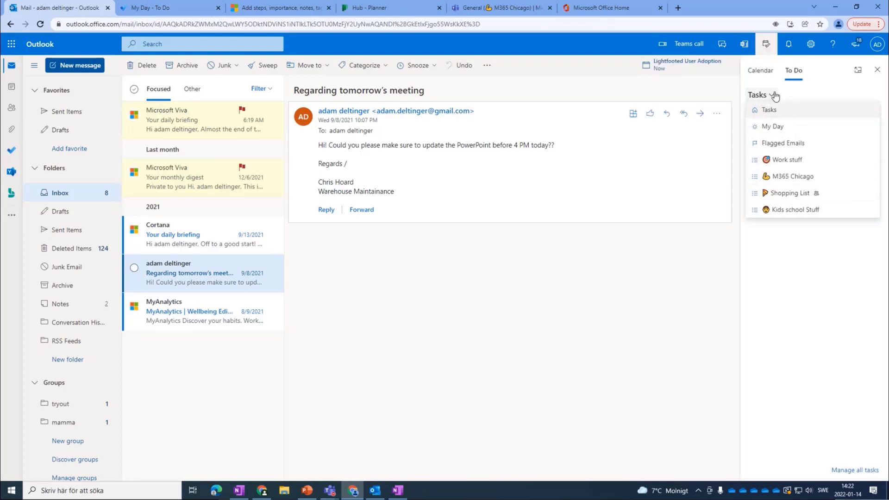
pyautogui.click(877, 70)
pyautogui.click(765, 44)
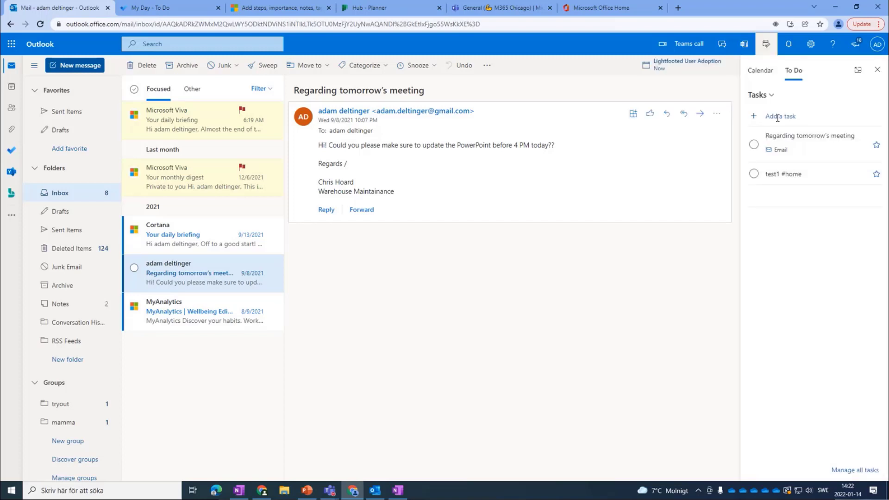
pyautogui.click(770, 95)
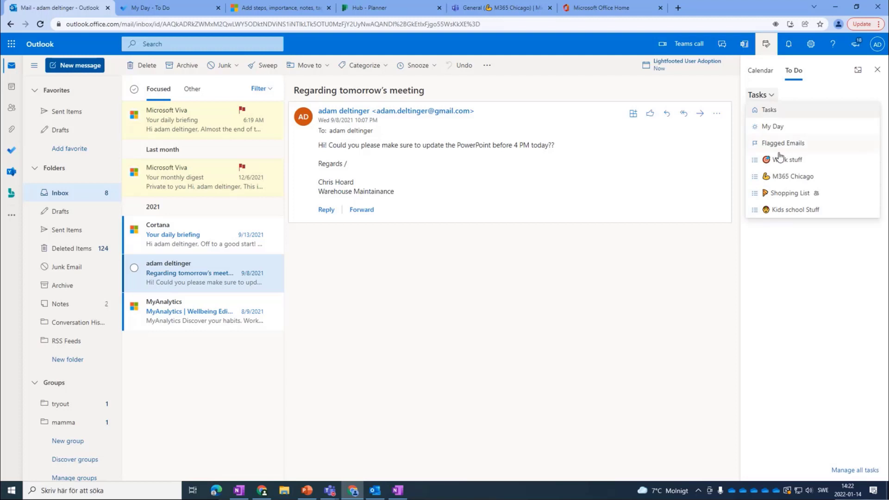
# Open the full To Do view from Outlook and add the suggested tasks Prepare session and Show up on time to My Day.
pyautogui.click(790, 238)
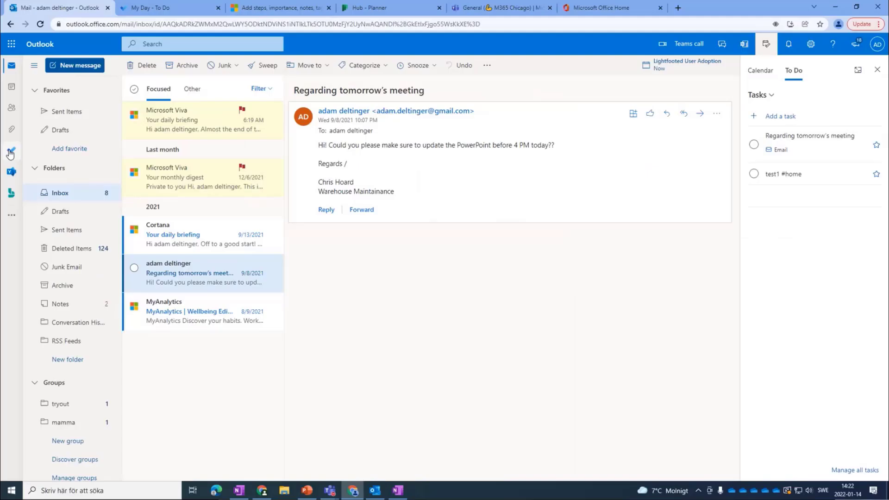
pyautogui.click(22, 150)
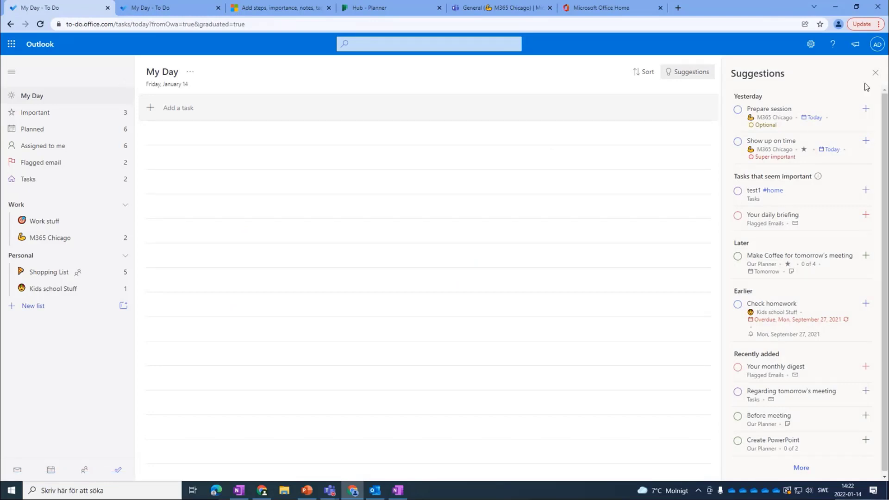
pyautogui.click(875, 72)
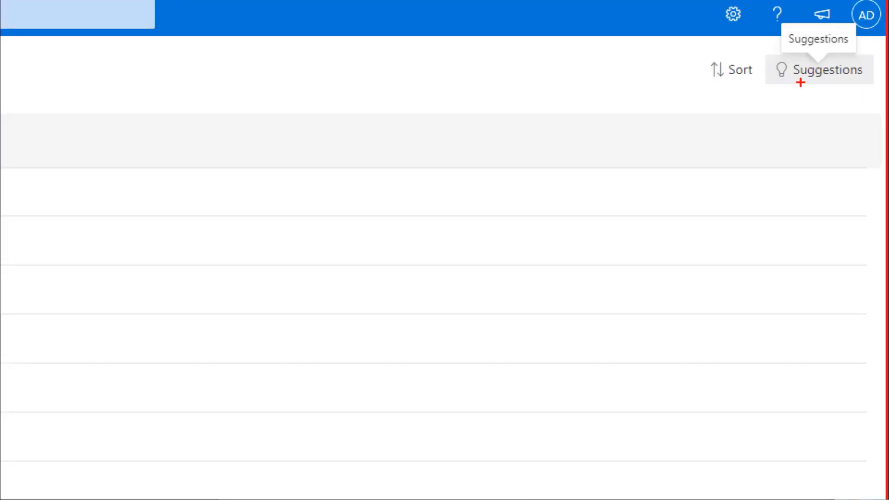
pyautogui.moveTo(841, 80); pyautogui.dragTo(877, 73)
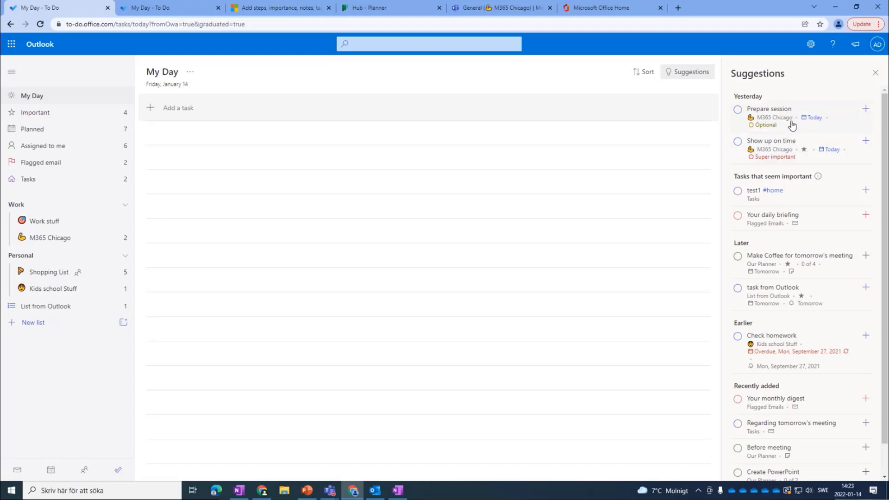
pyautogui.click(867, 111)
pyautogui.click(866, 111)
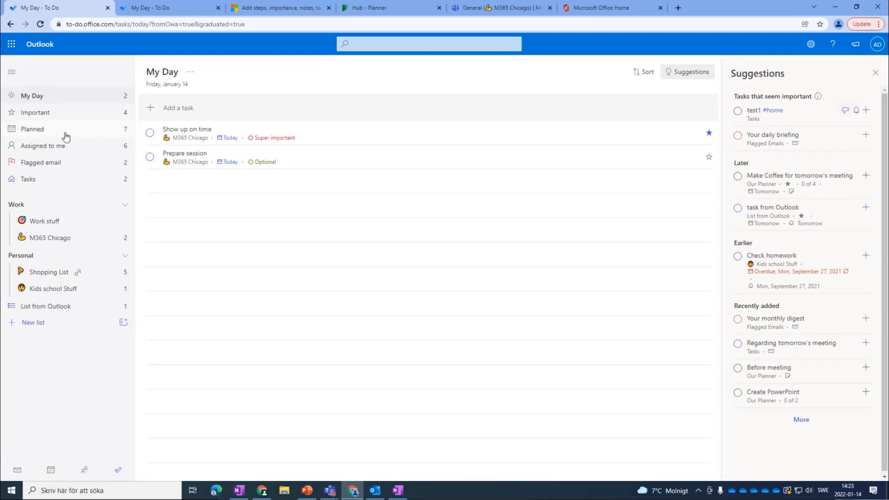
# Open task from Outlook in List from Outlook and add steps named 1, 1, 1, 1, 2, 2, 3 and 3.
pyautogui.click(51, 307)
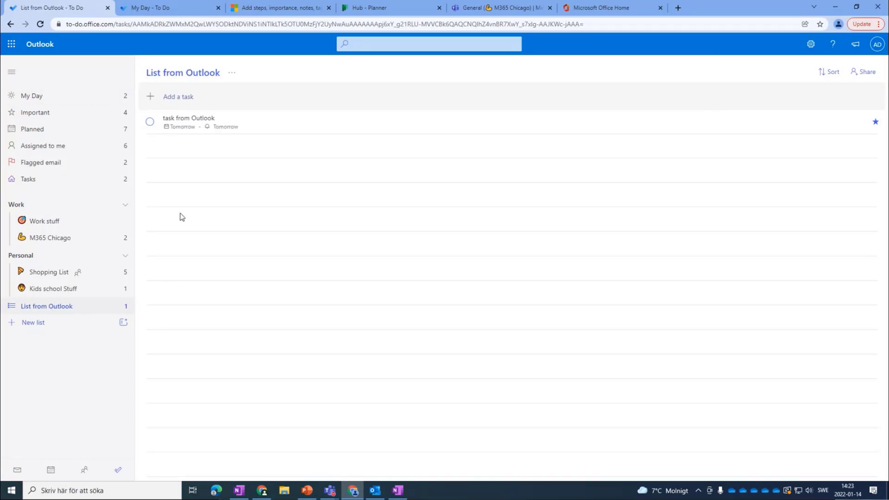
pyautogui.click(191, 125)
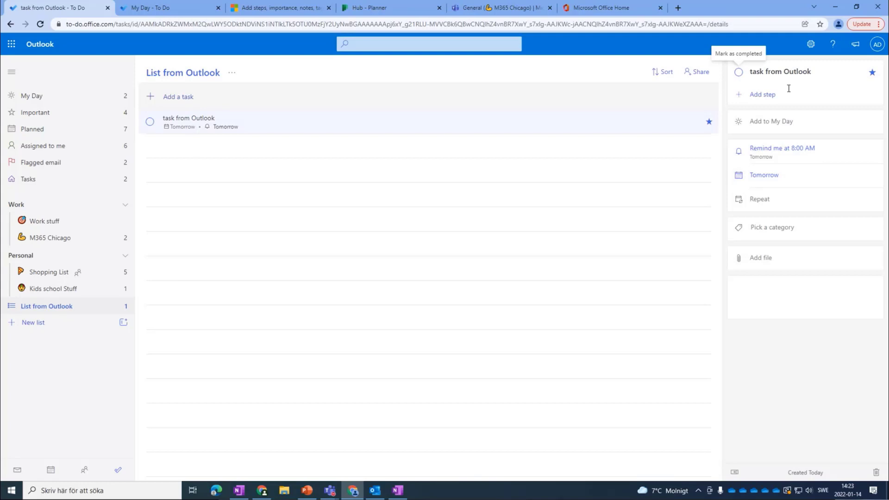
pyautogui.click(757, 95)
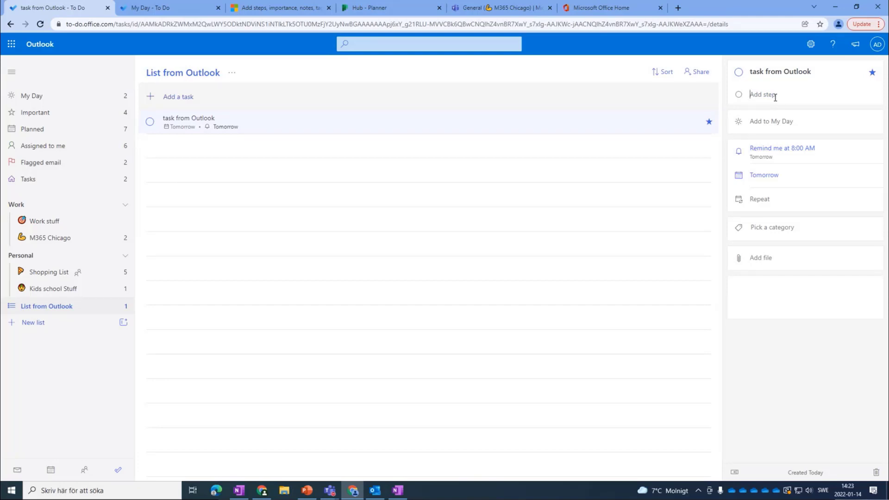
pyautogui.write('1')
pyautogui.press('Return')
pyautogui.write('1 1 1 2 2 3 3 4')
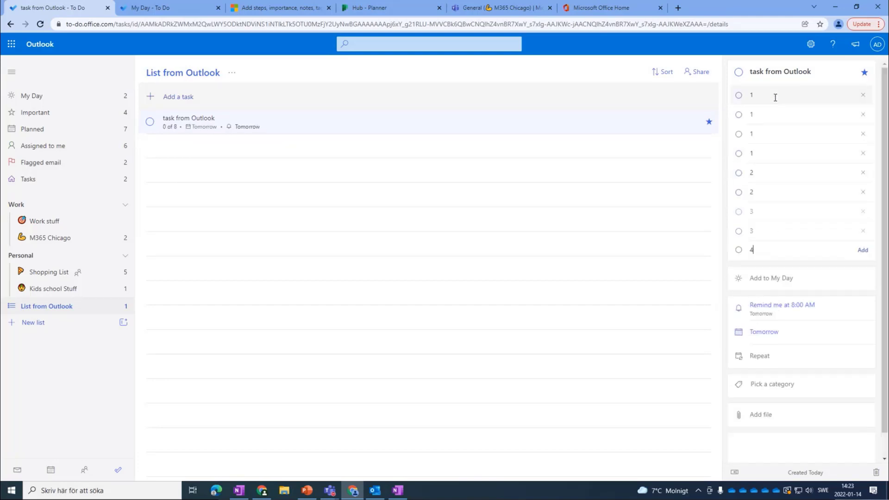
# Look at the task's category choices, and compare them with all color categories for the same task in desktop Outlook.
pyautogui.scroll(-1, 776, 286)
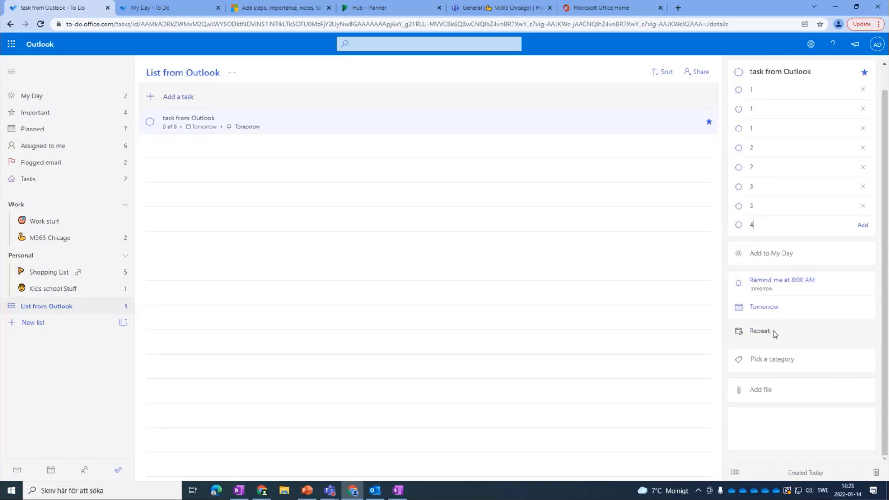
pyautogui.click(777, 360)
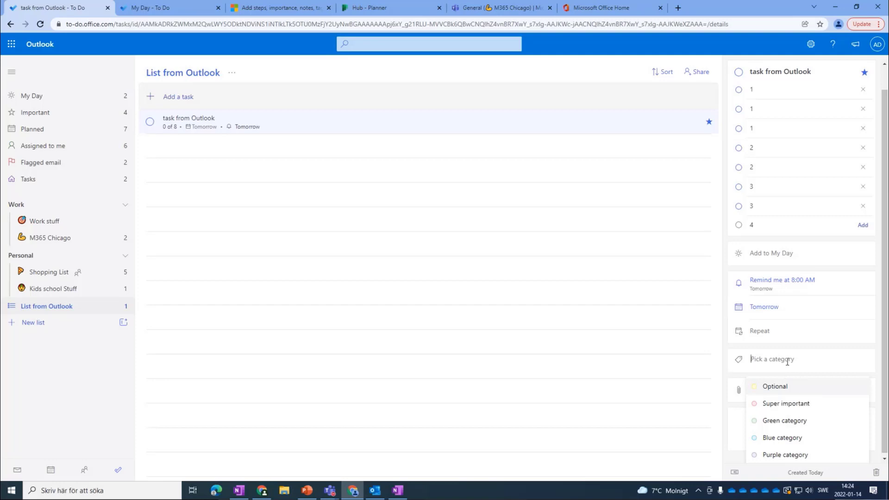
pyautogui.click(375, 490)
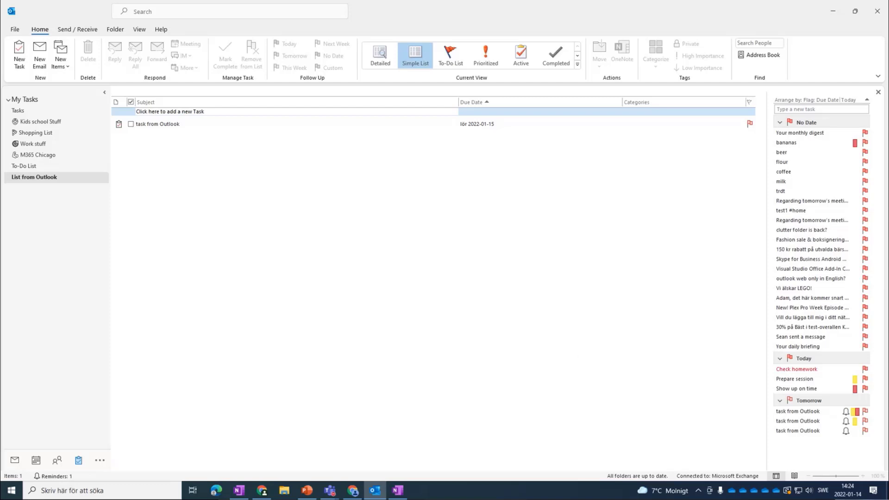
pyautogui.moveTo(81, 466)
pyautogui.doubleClick(153, 124)
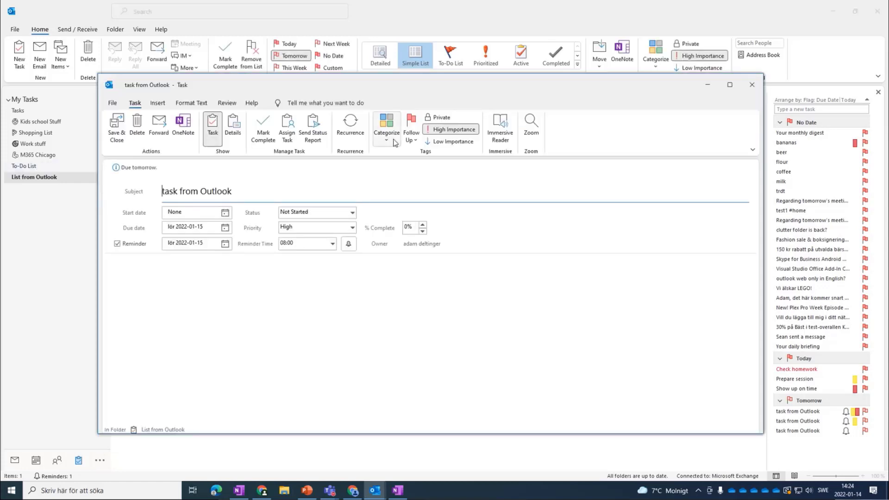
pyautogui.click(394, 143)
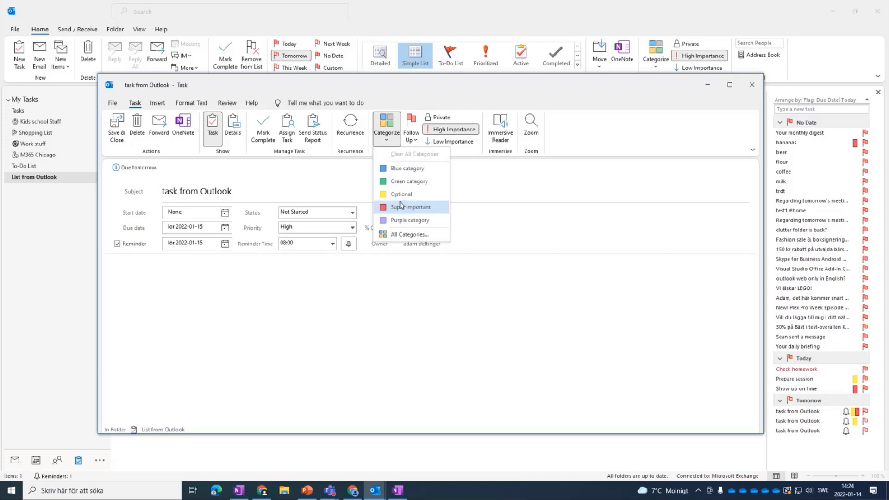
pyautogui.click(401, 234)
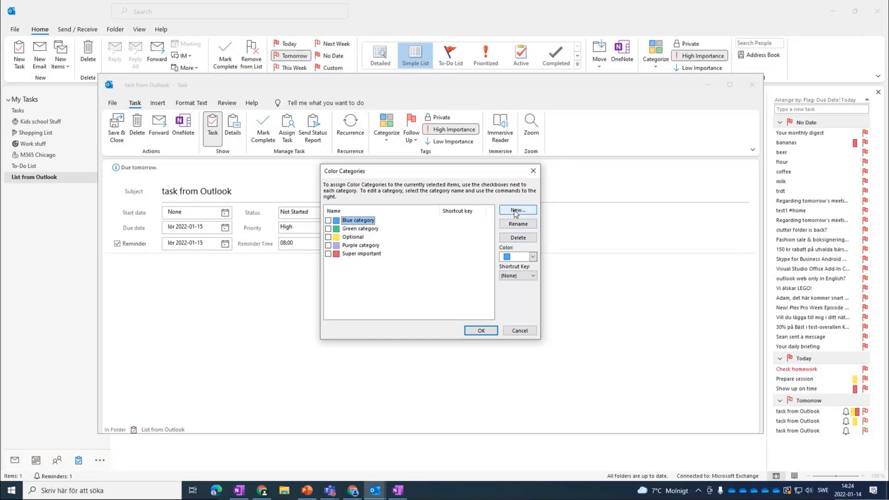
pyautogui.click(354, 237)
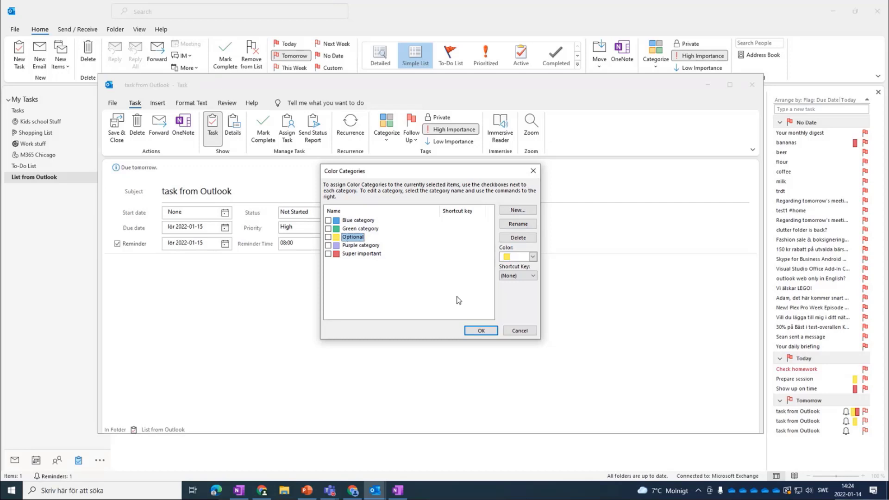
pyautogui.click(477, 330)
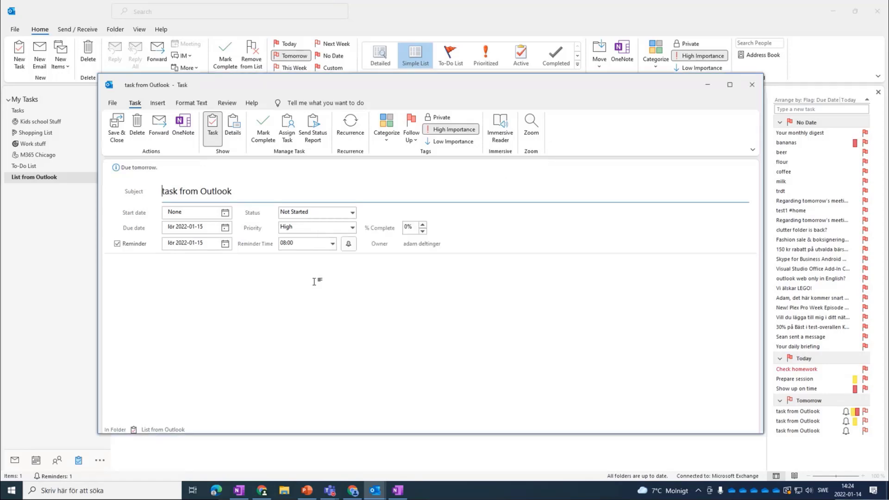
pyautogui.click(751, 88)
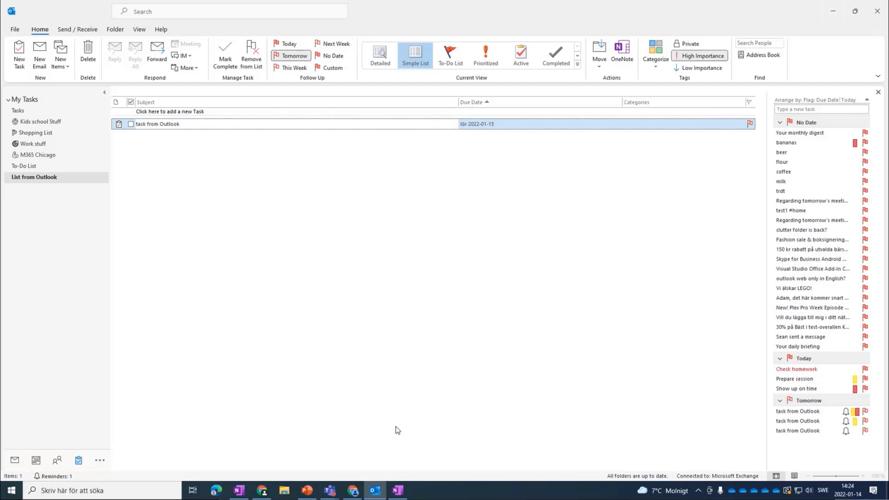
# Switch back to To Do on the web, assign the Optional category to task from Outlook, and view the list's sort options.
pyautogui.click(353, 490)
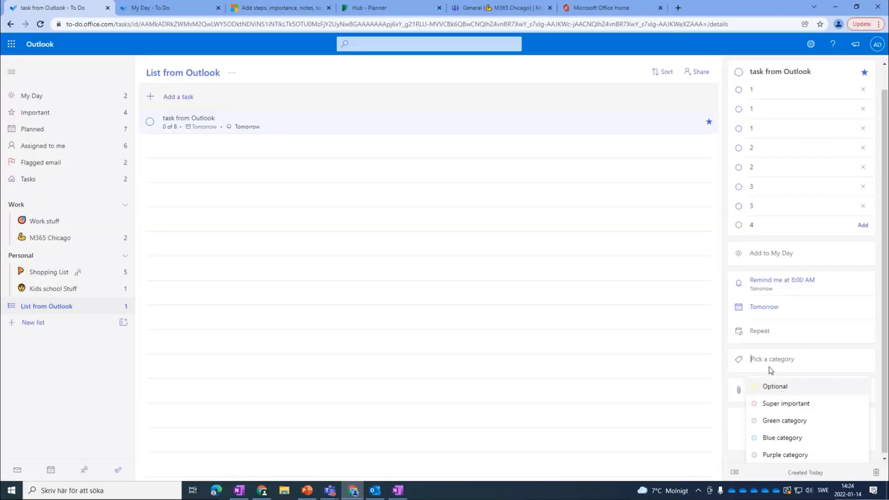
pyautogui.click(775, 387)
pyautogui.click(586, 343)
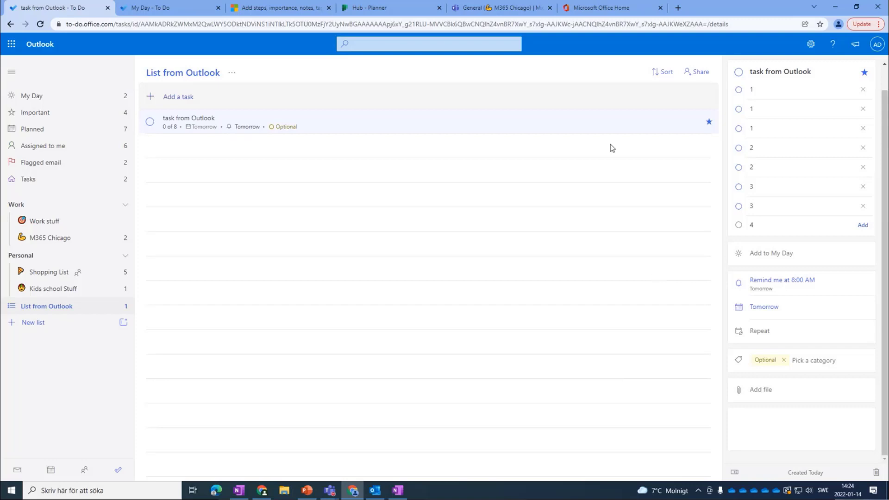
pyautogui.click(664, 74)
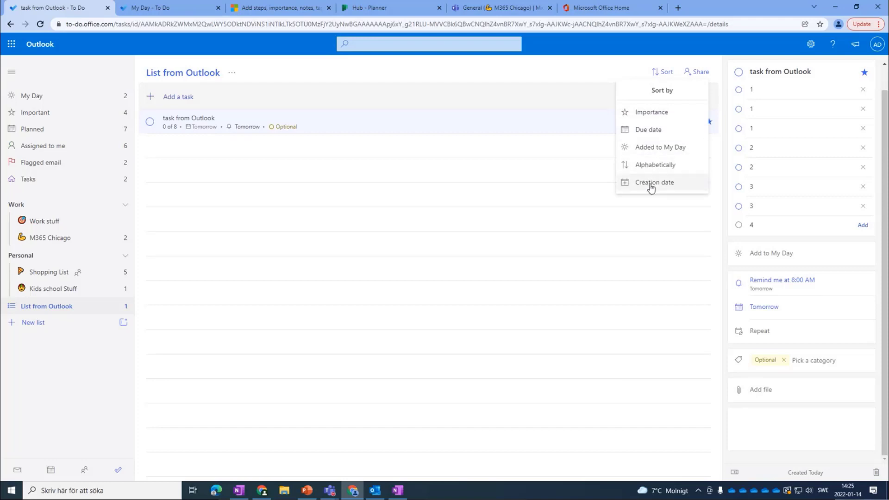
pyautogui.click(623, 228)
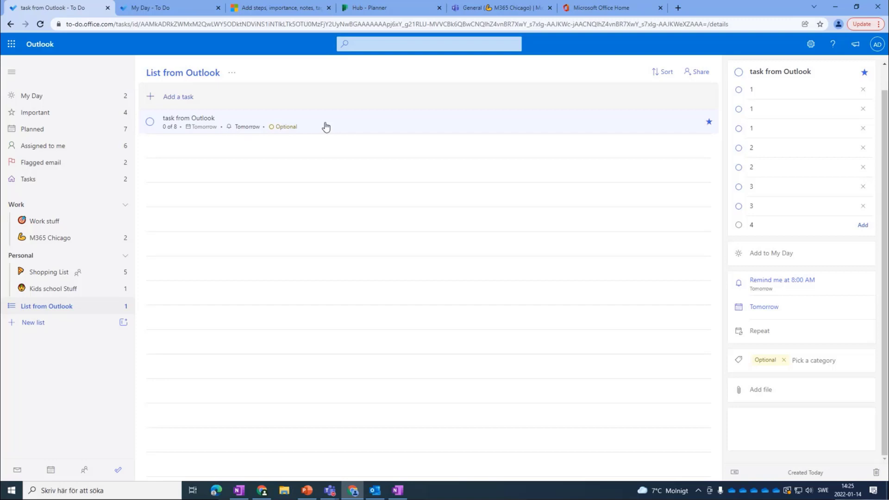
# Add a task named "task1 #super importatnt" to List from Outlook.
pyautogui.click(178, 96)
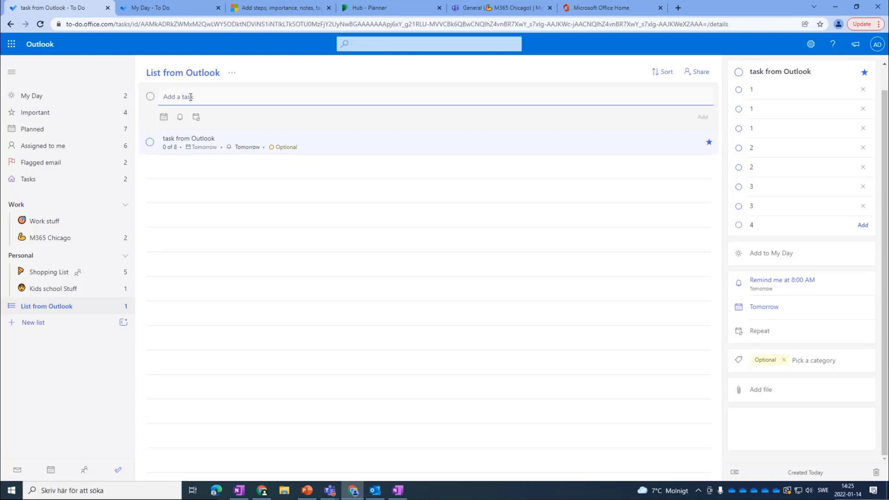
pyautogui.write('task1 #sper importatnt')
pyautogui.moveTo(196, 98); pyautogui.dragTo(188, 98)
pyautogui.write('uper')
pyautogui.press('Return')
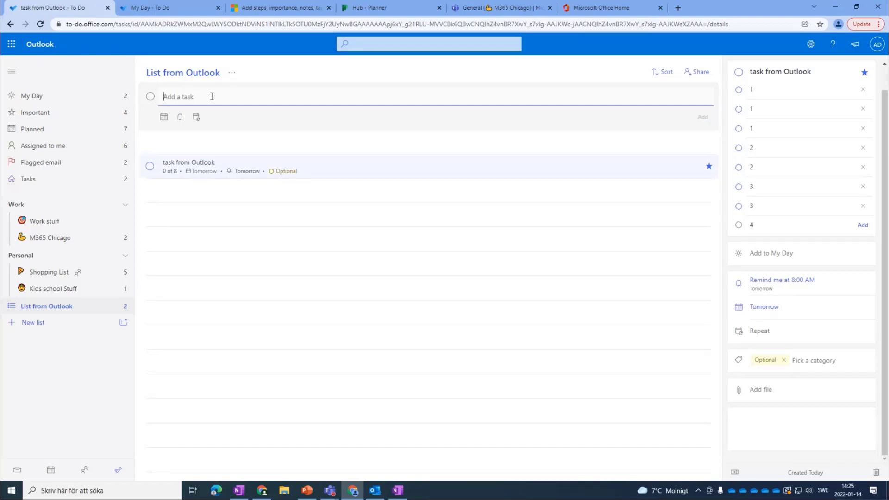
# Search all tasks for "#" and for "#super", and clear the search.
pyautogui.click(368, 45)
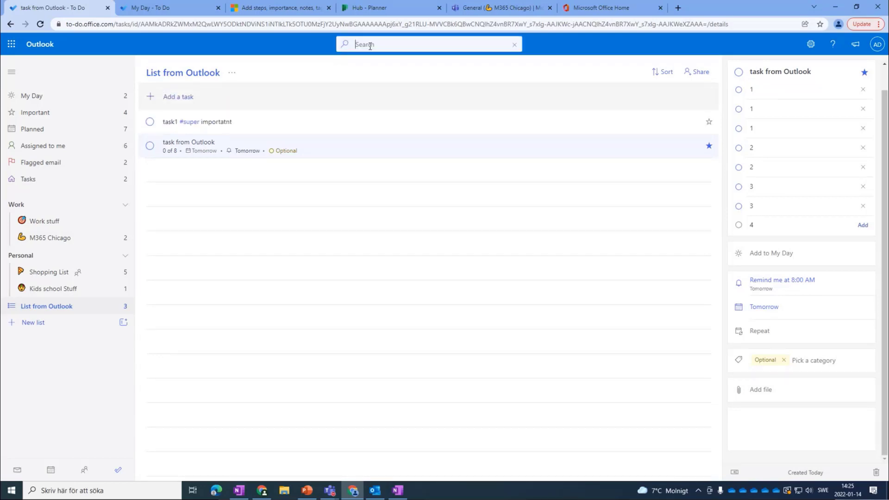
pyautogui.write('#')
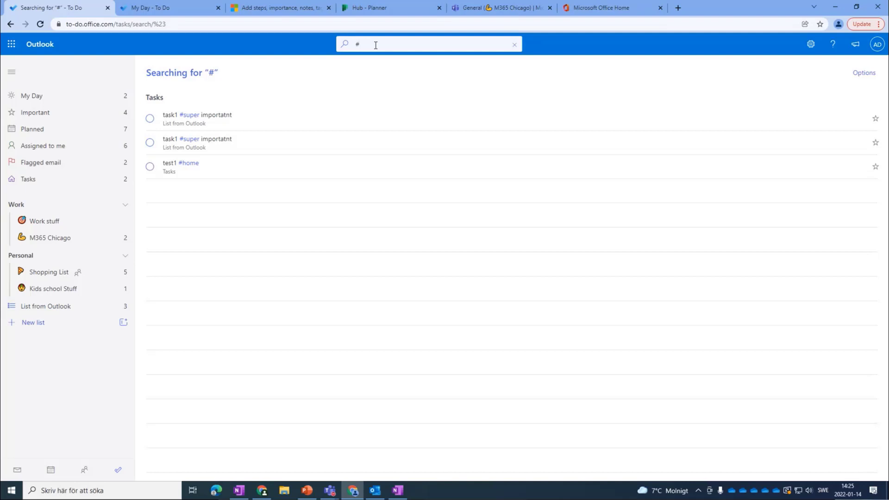
pyautogui.write('super')
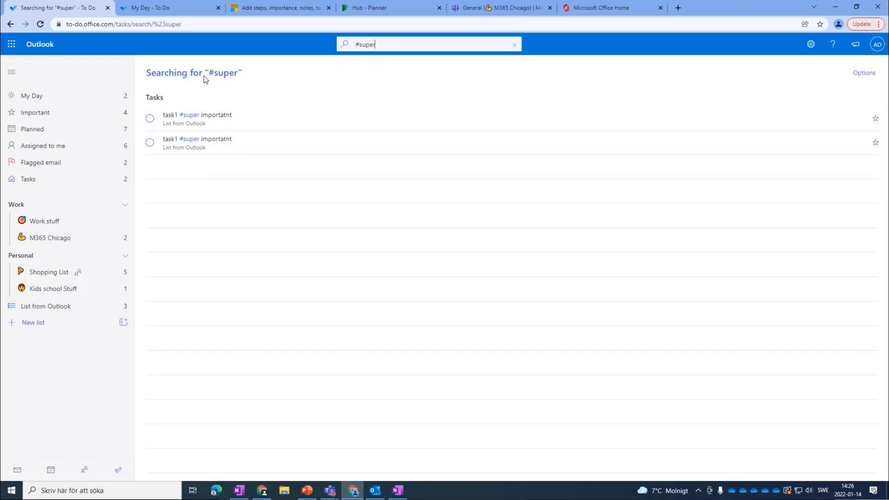
pyautogui.moveTo(402, 44); pyautogui.dragTo(309, 48)
pyautogui.press('BackSpace')
pyautogui.click(520, 48)
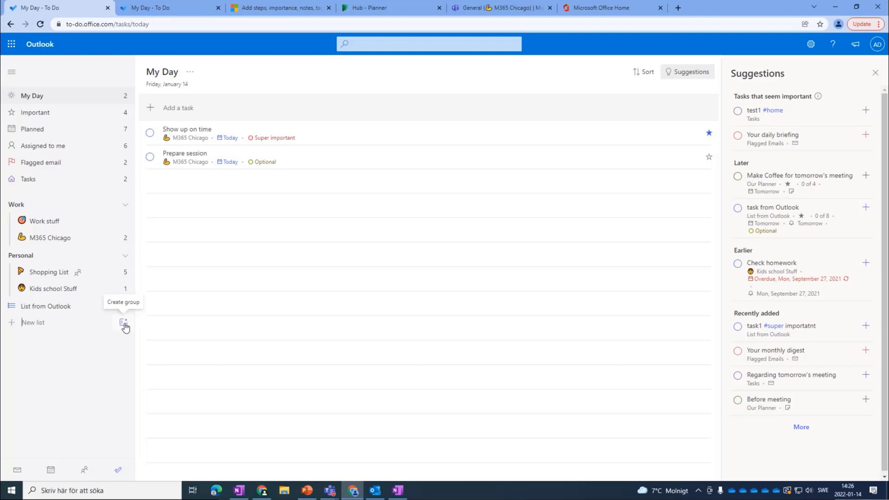
# View the Important list, and mark Prepare session in the M365 Chicago list as important.
pyautogui.click(36, 116)
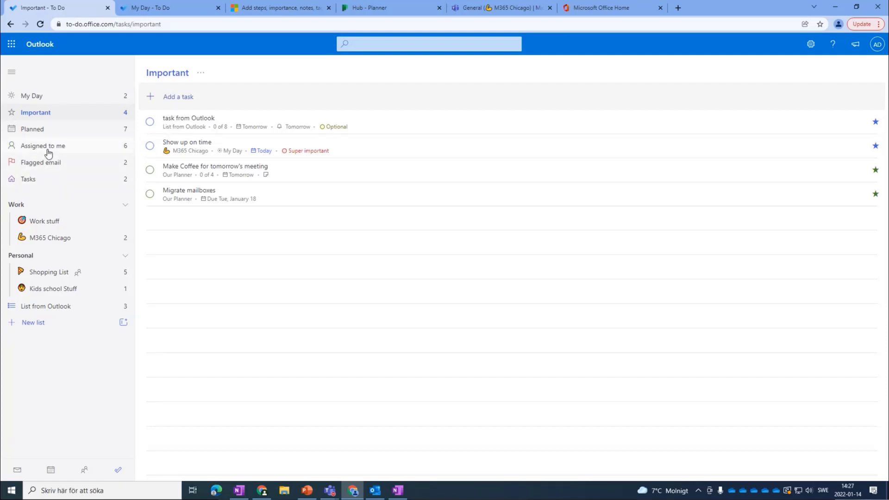
pyautogui.click(51, 243)
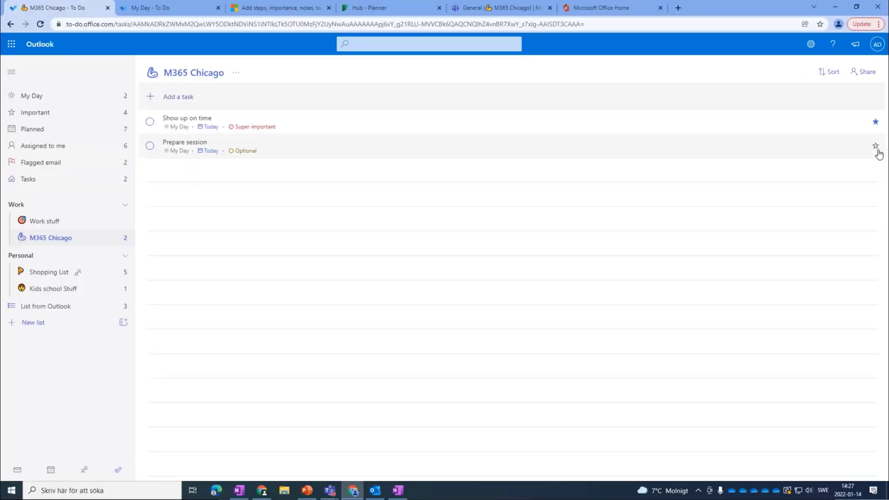
pyautogui.click(875, 146)
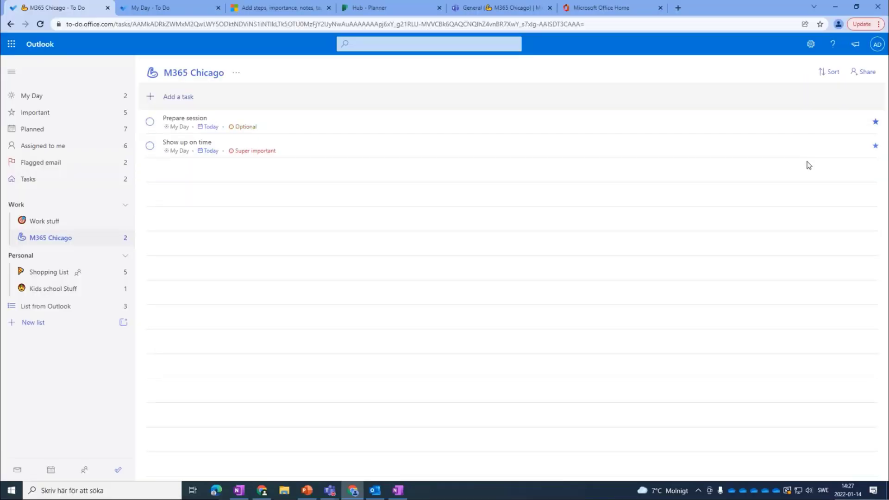
# Examine the details of Make Coffee for tomorrow's meeting and Migrate mailboxes in the Important list, and open the Planned list.
pyautogui.click(53, 114)
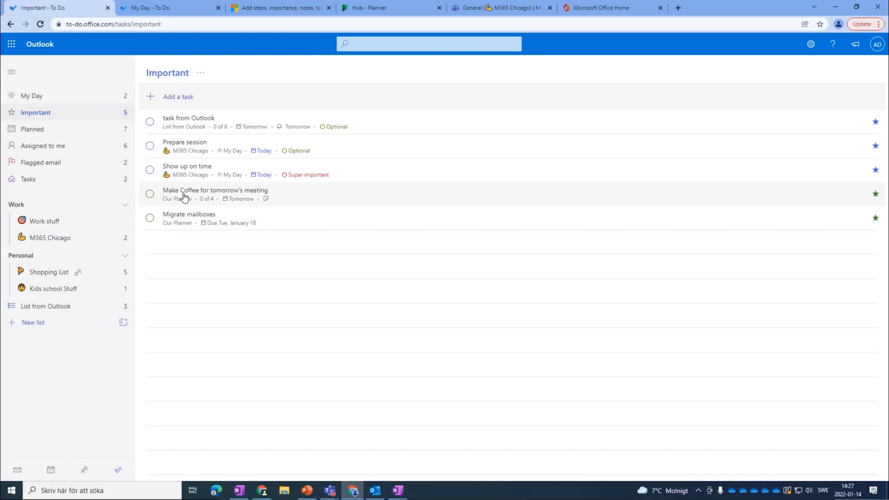
pyautogui.click(289, 200)
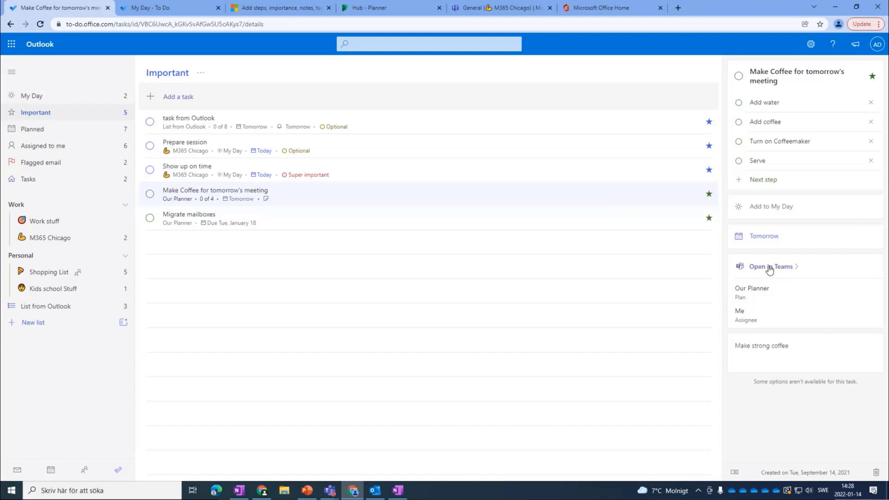
pyautogui.click(339, 227)
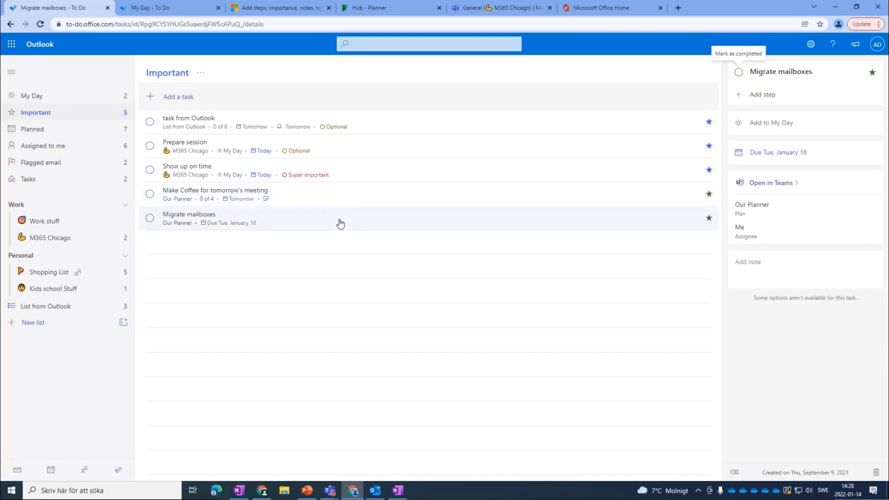
pyautogui.click(32, 129)
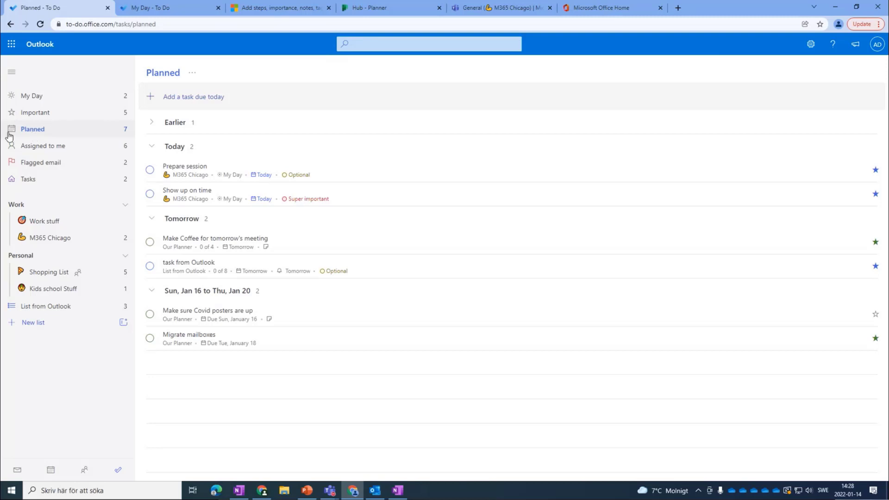
# Collapse the Today group in Planned, examine the Make sure Covid posters are up task, and open the Assigned to me list.
pyautogui.click(150, 147)
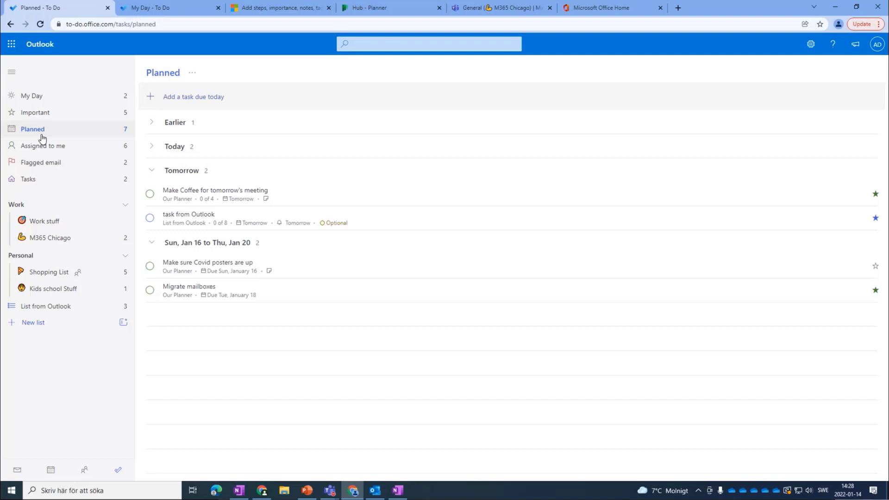
pyautogui.click(184, 268)
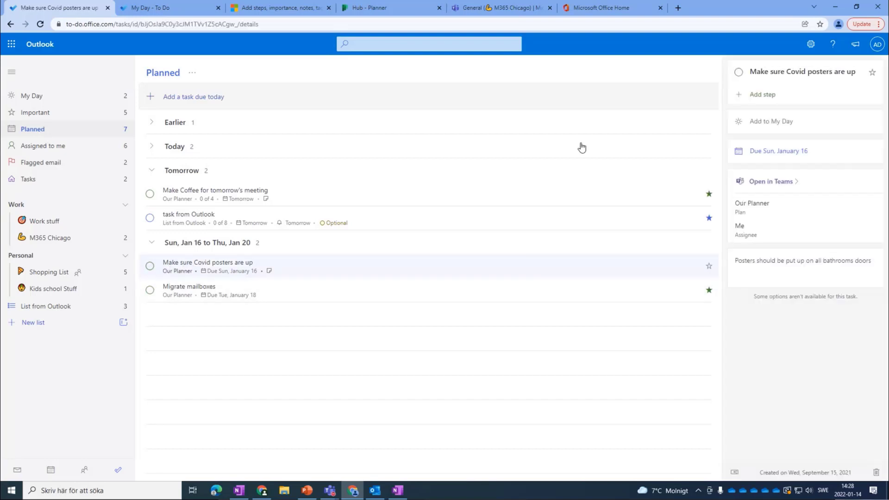
pyautogui.click(61, 151)
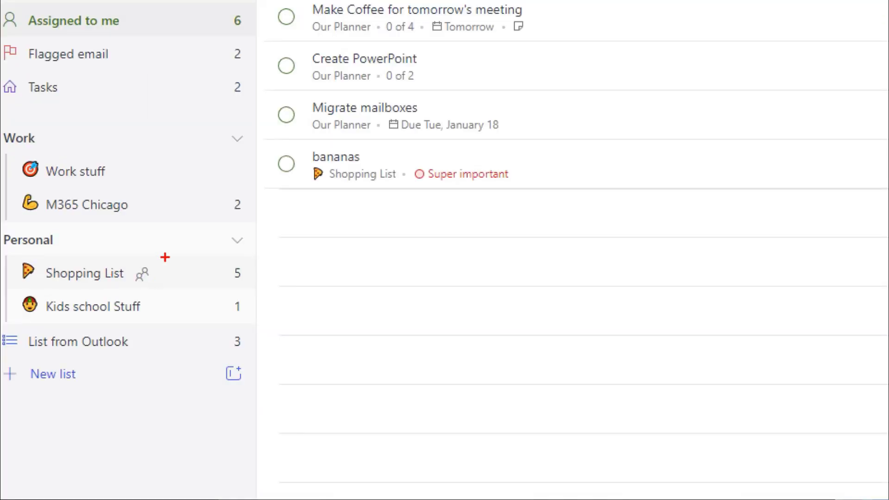
# Open the Shopping List, view its members and sharing options, and close the sharing dialog.
pyautogui.moveTo(142, 263)
pyautogui.mouseDown()
pyautogui.moveTo(128, 276)
pyautogui.moveTo(161, 276)
pyautogui.moveTo(133, 265)
pyautogui.mouseUp()
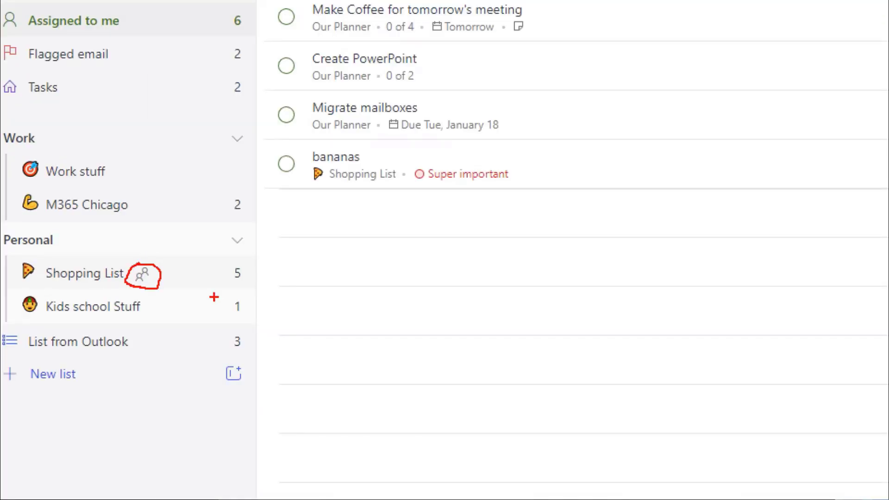
pyautogui.click(106, 277)
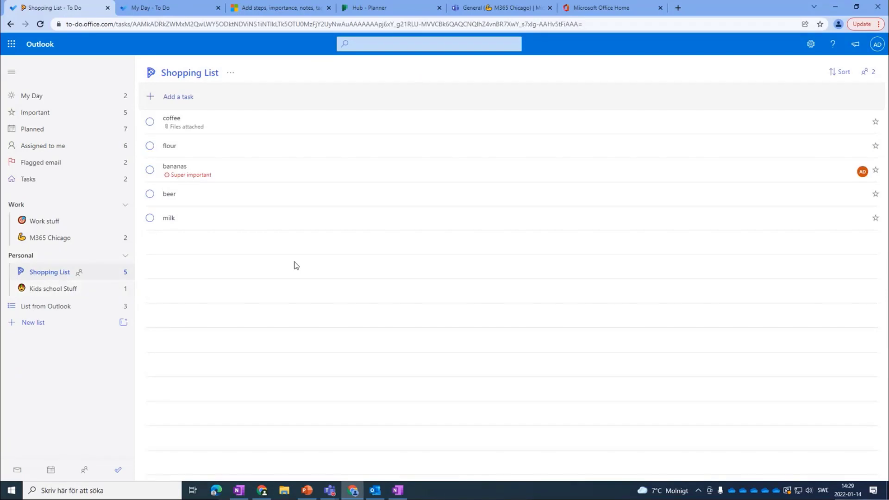
pyautogui.click(867, 74)
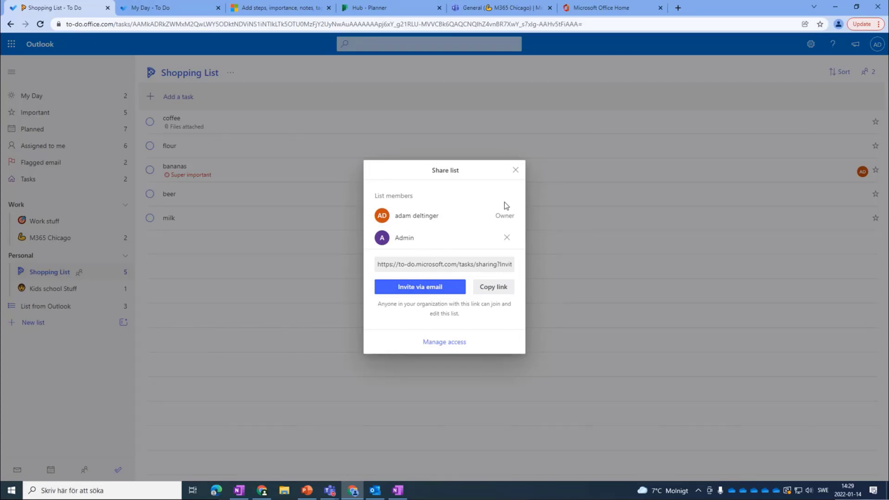
pyautogui.click(515, 170)
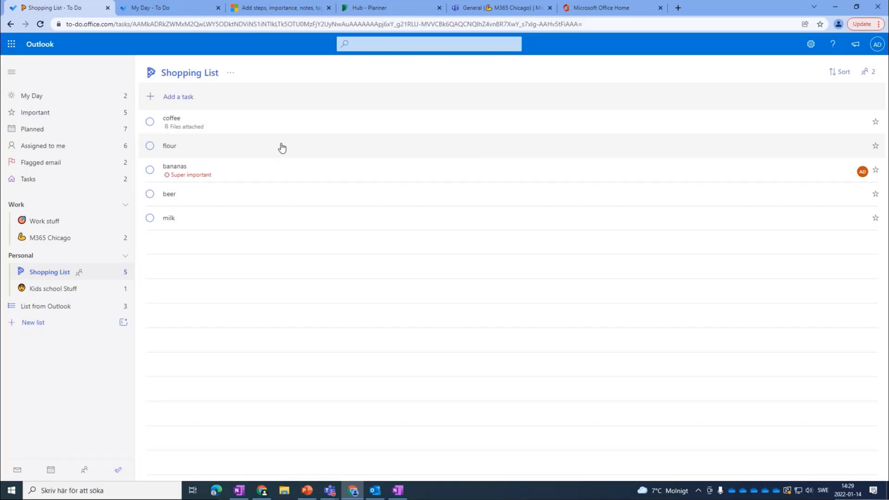
# View the assignment options for bananas and beer in the Shopping List, and return to the Assigned to me list.
pyautogui.click(245, 173)
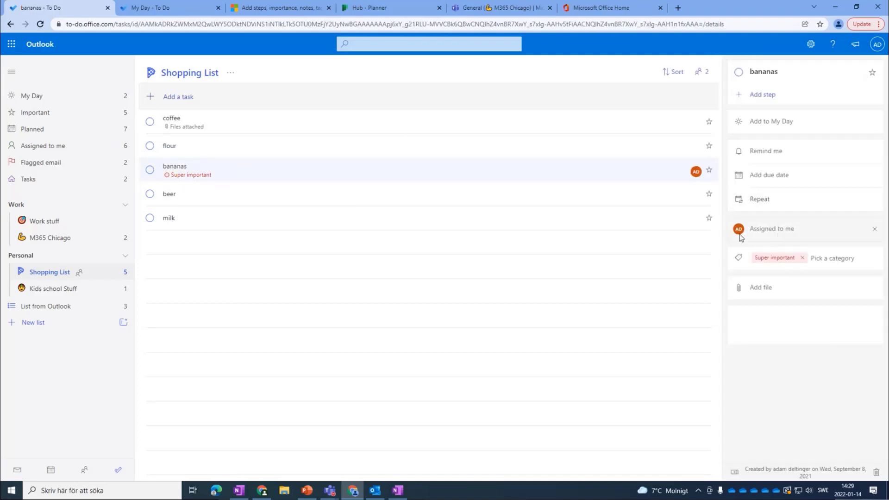
pyautogui.click(810, 231)
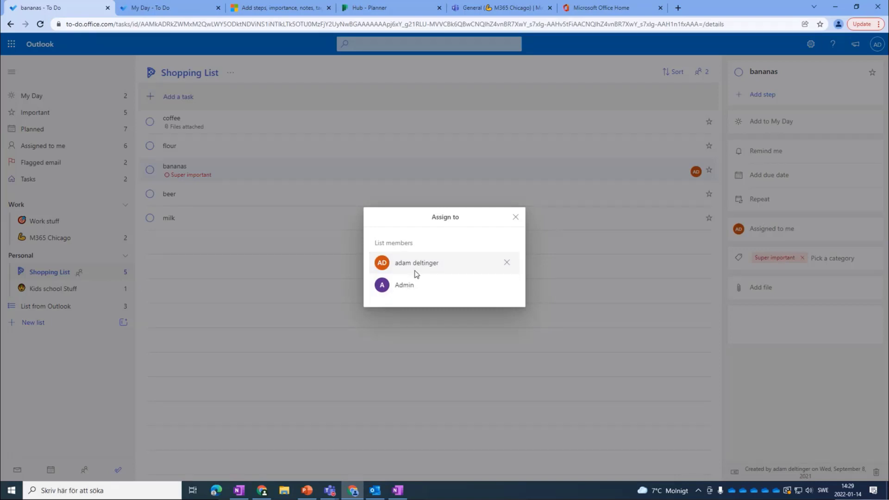
pyautogui.click(515, 217)
pyautogui.click(282, 192)
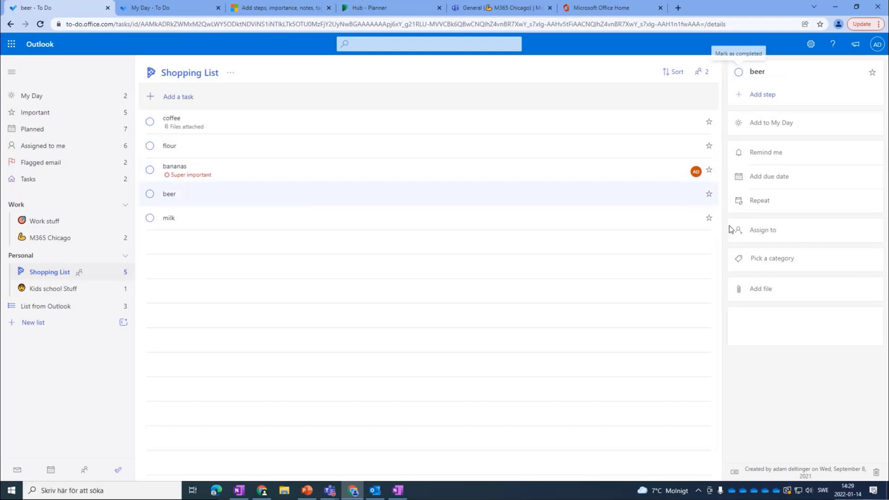
pyautogui.click(765, 232)
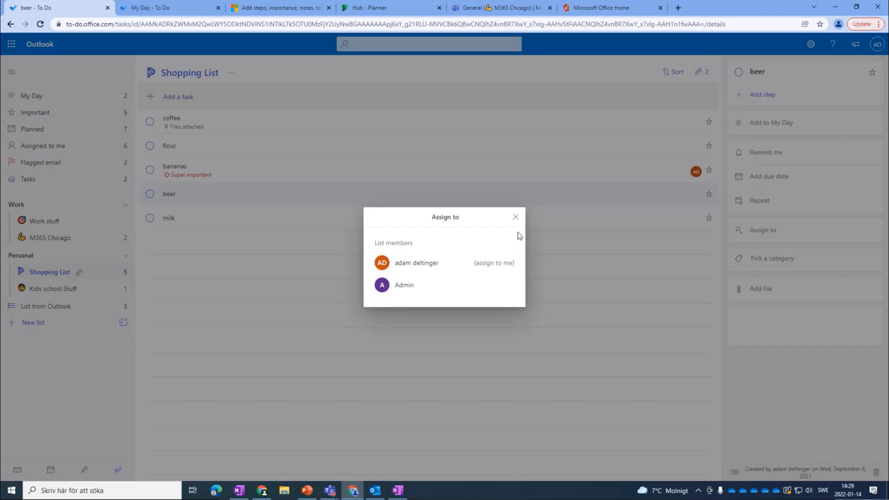
pyautogui.click(515, 216)
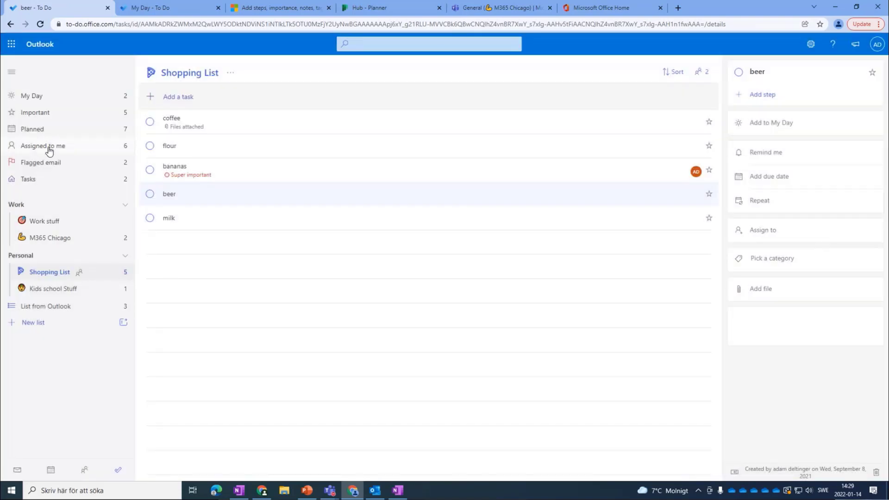
pyautogui.click(50, 149)
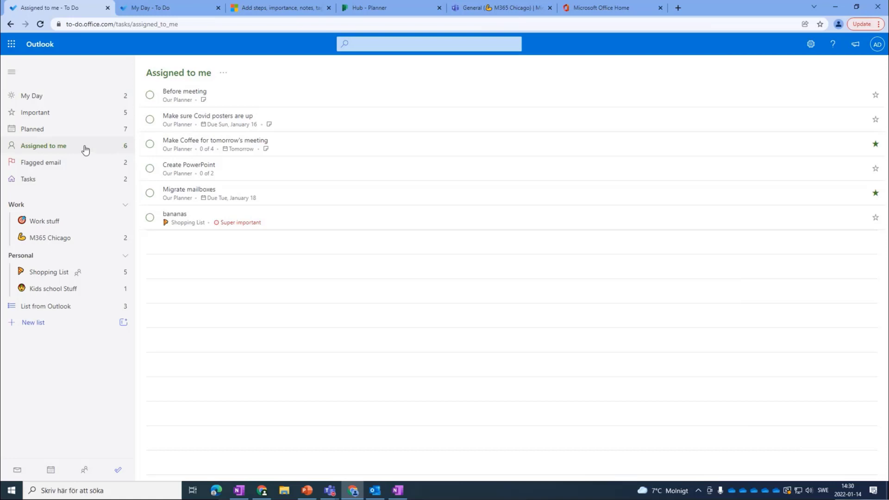
# Examine the details of Your monthly digest in the Flagged email list, including its file attachment option, and cancel the file selection.
pyautogui.click(90, 171)
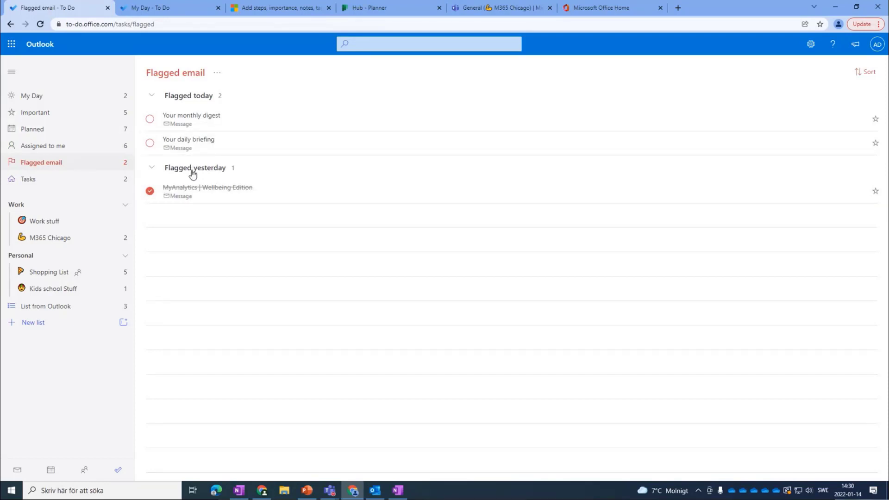
pyautogui.click(232, 120)
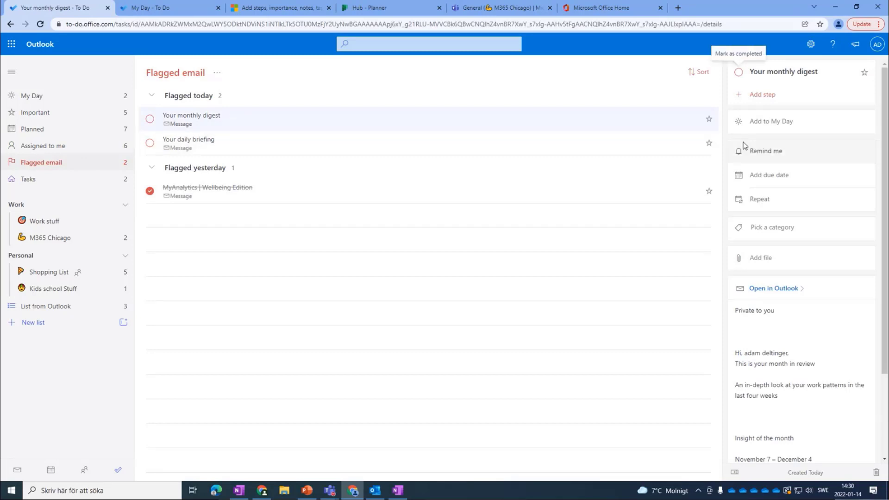
pyautogui.scroll(-2, 782, 227)
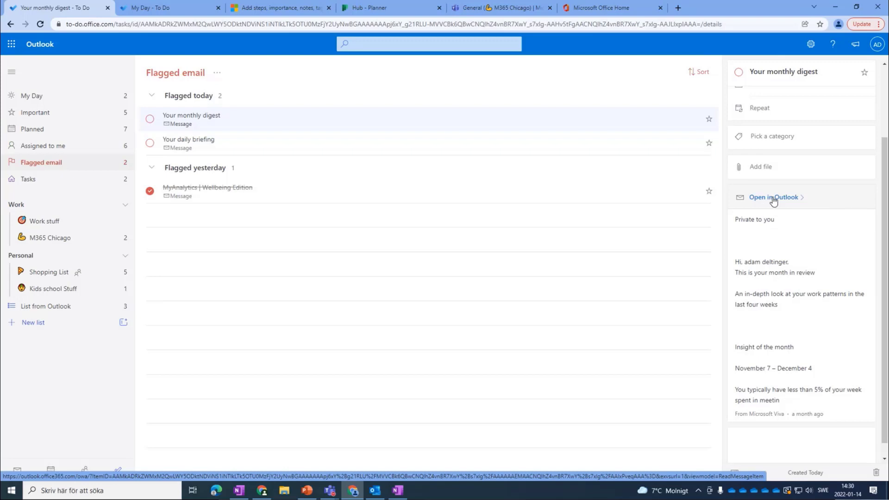
pyautogui.scroll(2, 772, 199)
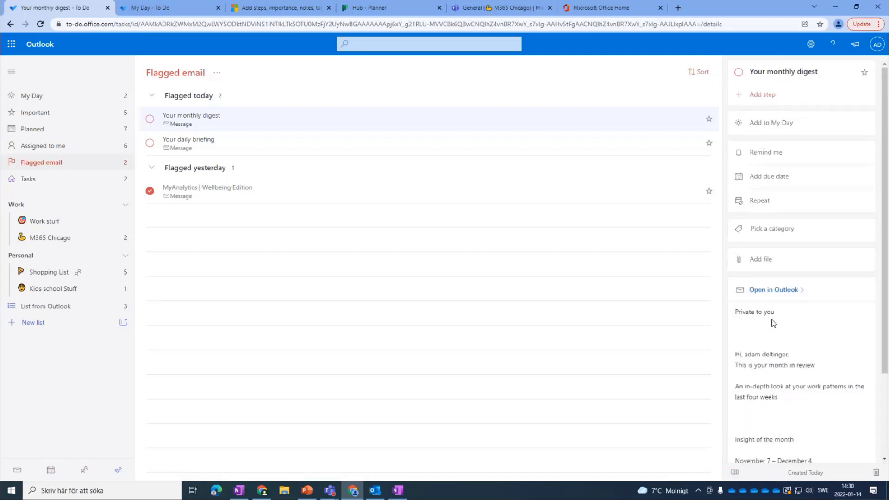
pyautogui.scroll(-2, 773, 322)
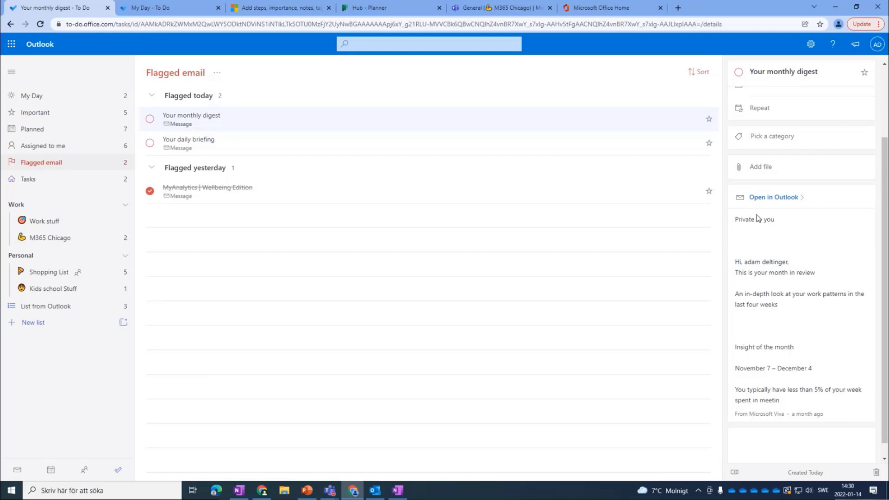
pyautogui.scroll(2, 759, 217)
pyautogui.click(763, 262)
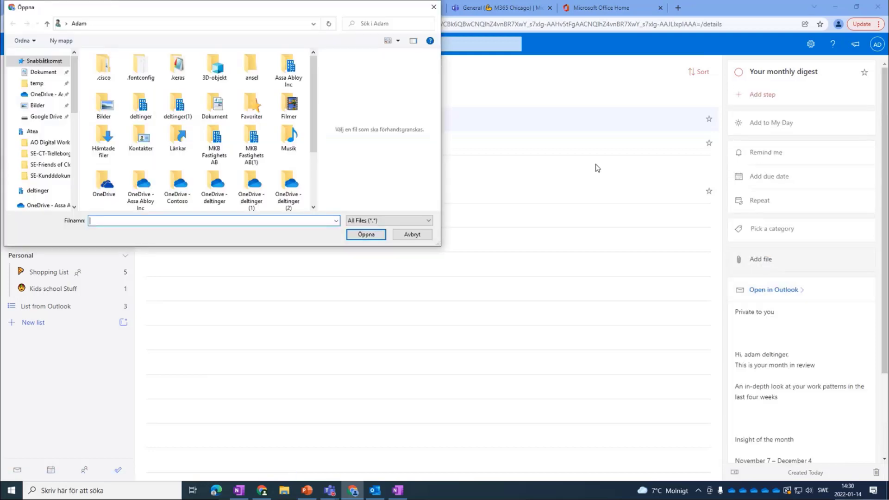
pyautogui.click(434, 8)
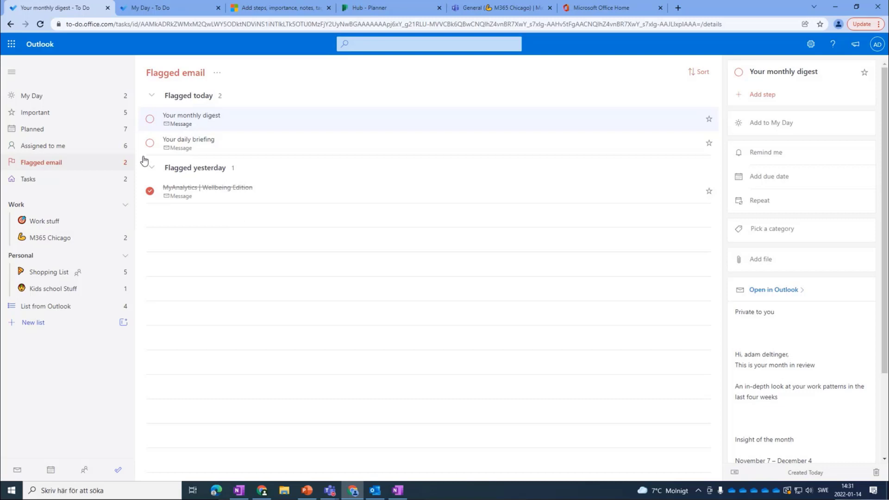
# Open the To Do settings and examine the General and My Day options.
pyautogui.click(811, 44)
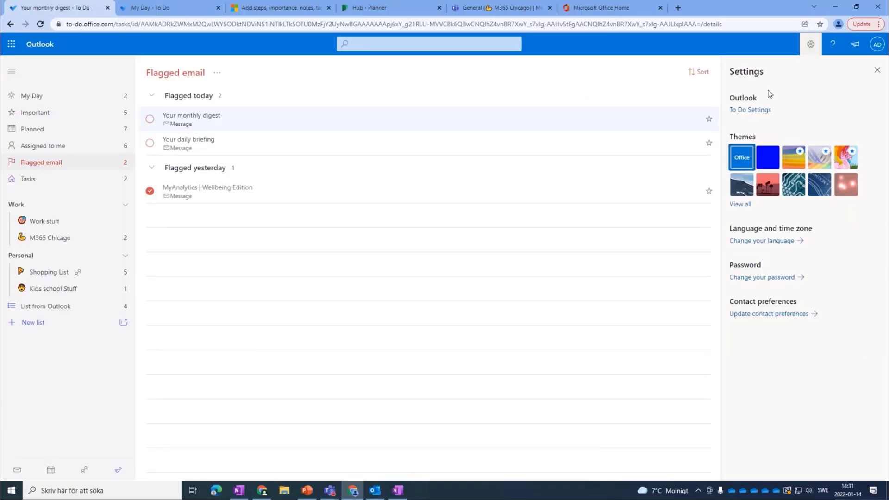
pyautogui.click(749, 110)
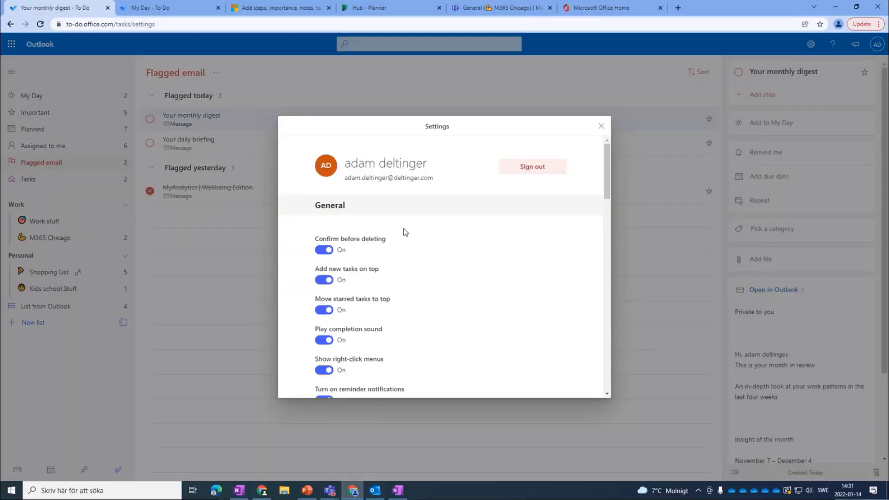
pyautogui.scroll(-5, 377, 232)
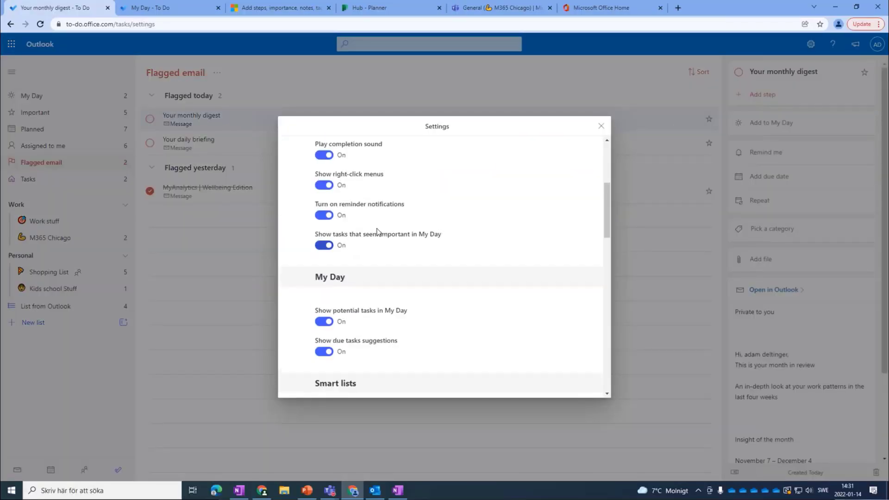
pyautogui.scroll(3, 377, 232)
pyautogui.scroll(-5, 377, 231)
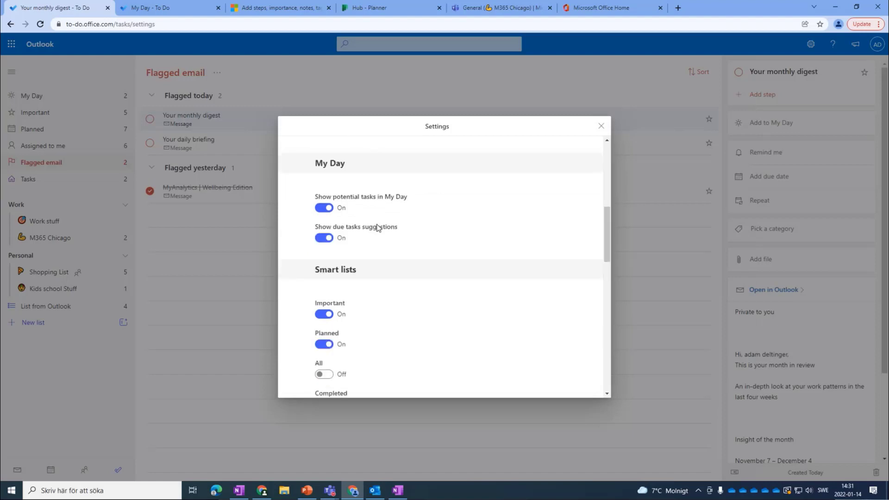
pyautogui.scroll(2, 377, 229)
pyautogui.scroll(3, 377, 228)
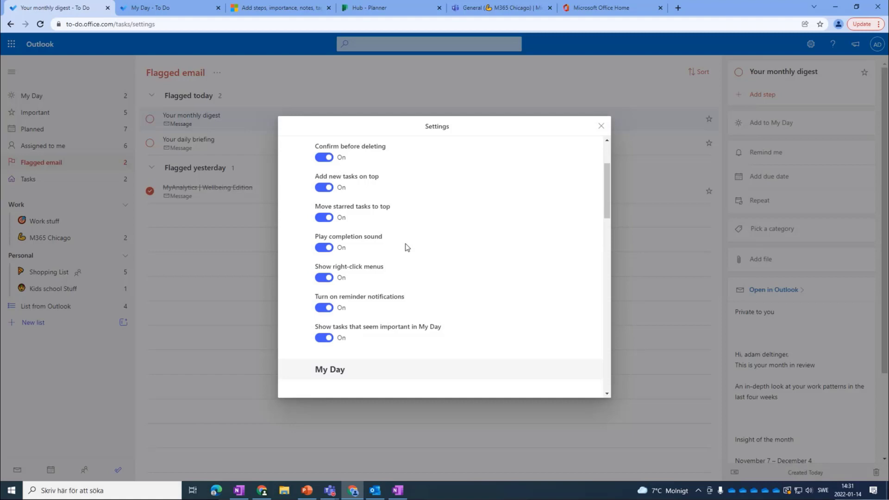
pyautogui.scroll(-4, 407, 246)
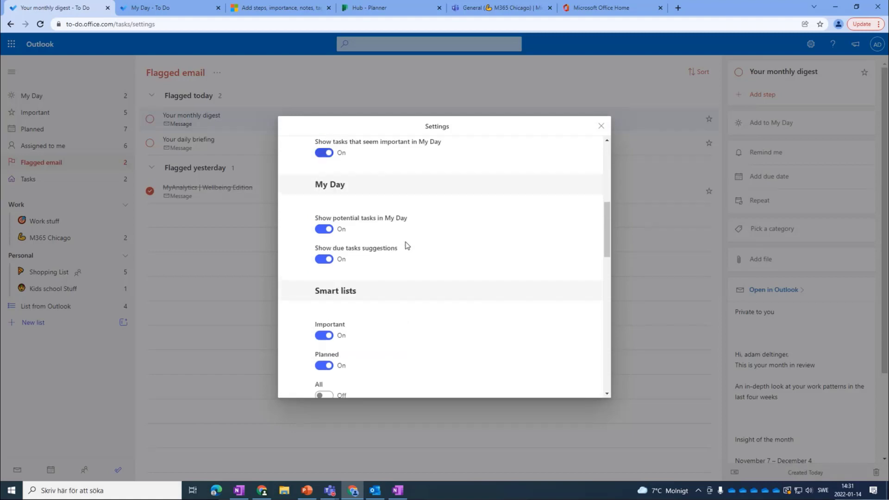
# Examine the Smart lists and Connected apps options in the To Do settings, and close the settings to view My Day.
pyautogui.scroll(-4, 407, 246)
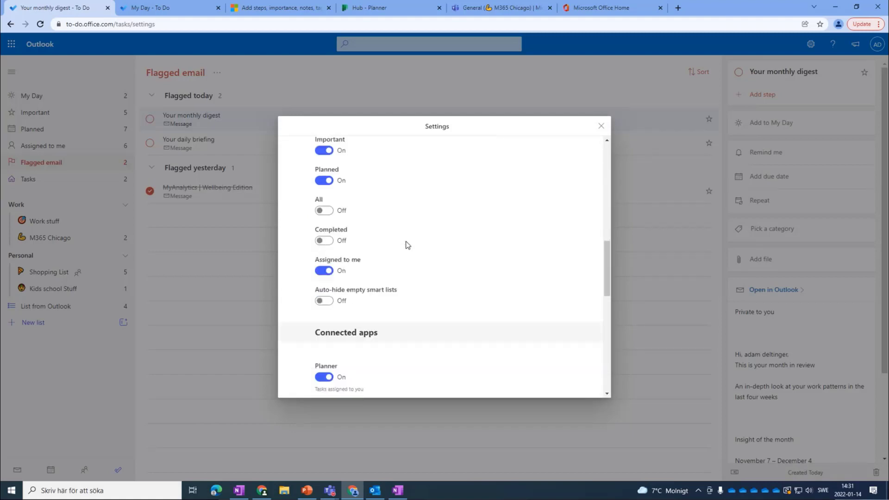
pyautogui.scroll(1, 407, 246)
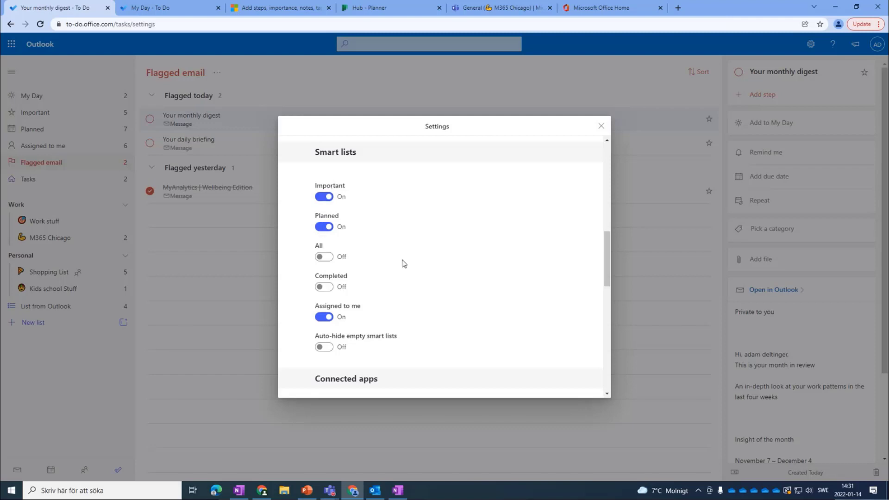
pyautogui.scroll(-1, 406, 252)
pyautogui.scroll(-5, 408, 244)
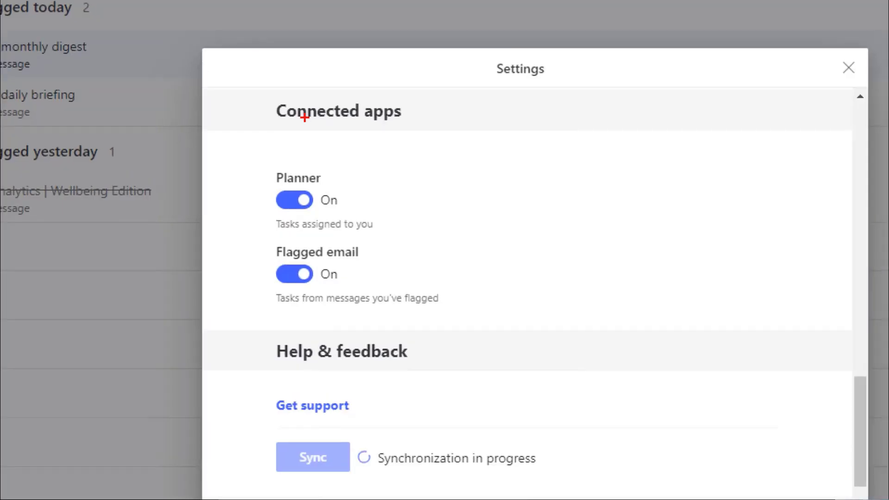
pyautogui.moveTo(313, 153); pyautogui.dragTo(429, 162)
pyautogui.moveTo(321, 162)
pyautogui.mouseDown()
pyautogui.moveTo(240, 196)
pyautogui.moveTo(383, 214)
pyautogui.moveTo(292, 164)
pyautogui.mouseUp()
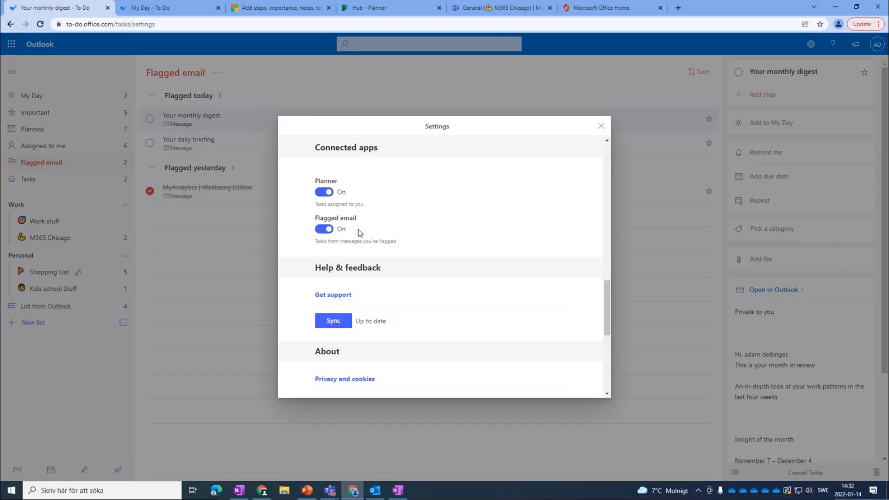
pyautogui.click(602, 126)
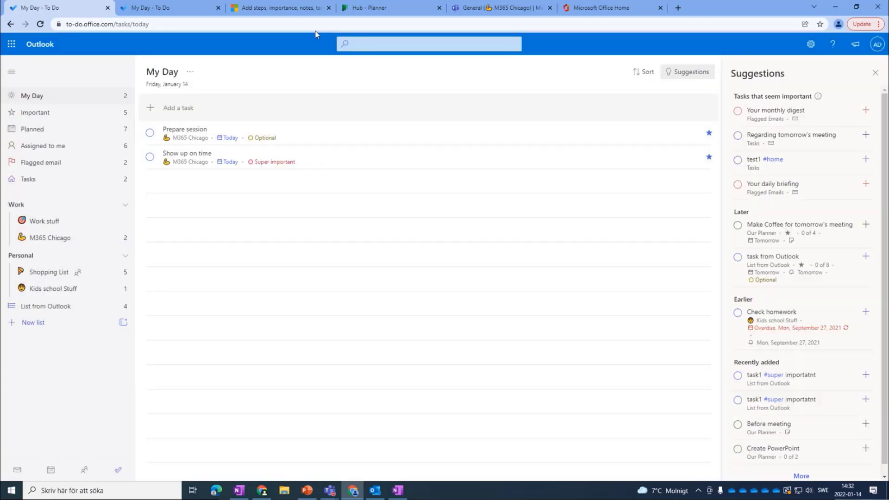
# Switch to the Planner hub, check its web address, and show all plans instead of only the recent ones.
pyautogui.click(364, 9)
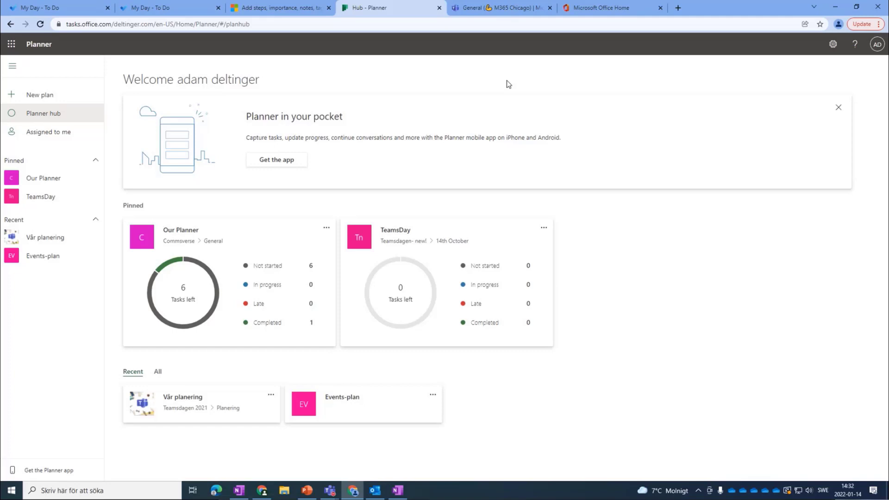
pyautogui.click(292, 26)
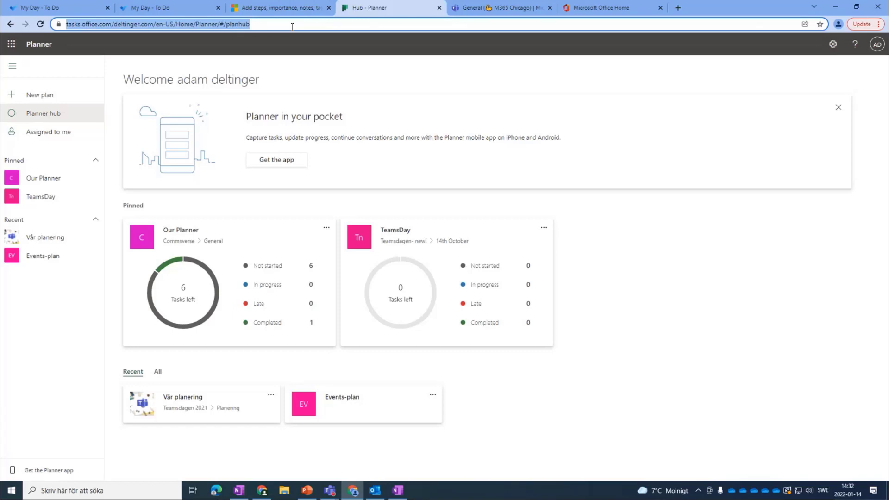
pyautogui.click(292, 26)
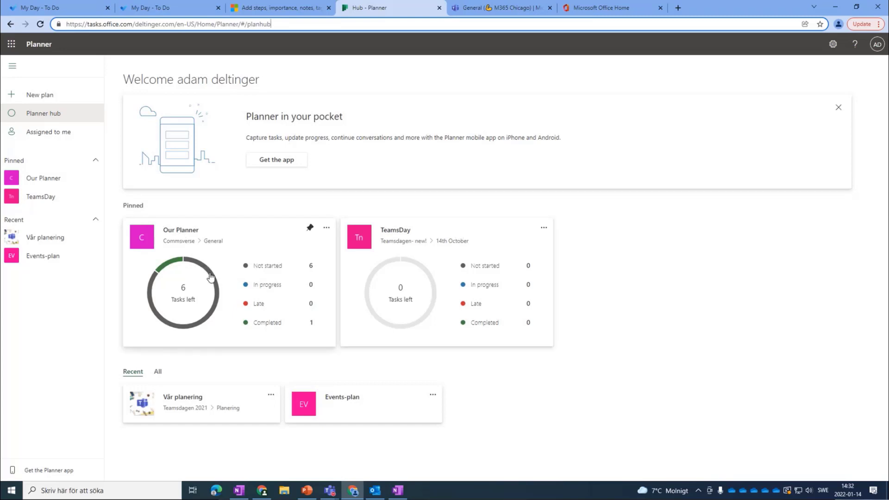
pyautogui.click(158, 372)
pyautogui.scroll(-1, 223, 370)
pyautogui.scroll(1, 236, 380)
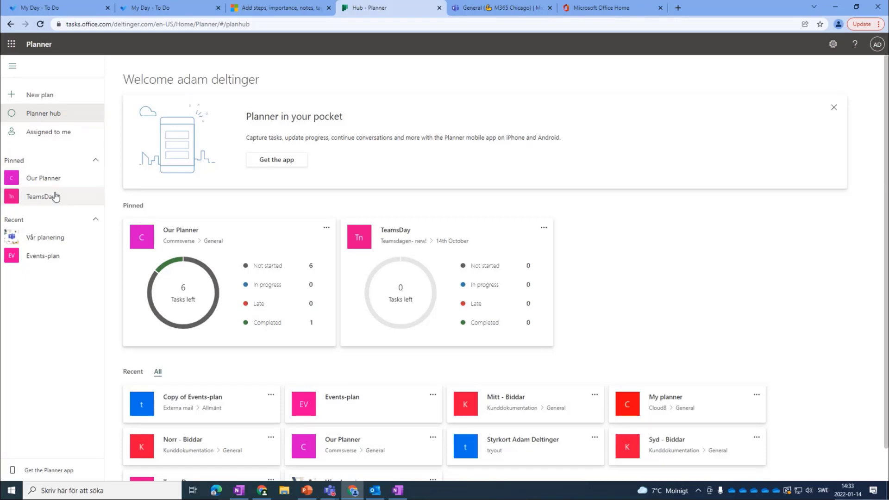
# Examine the tasks on the Assigned to me board, and open and close the new plan form without creating a plan.
pyautogui.click(52, 132)
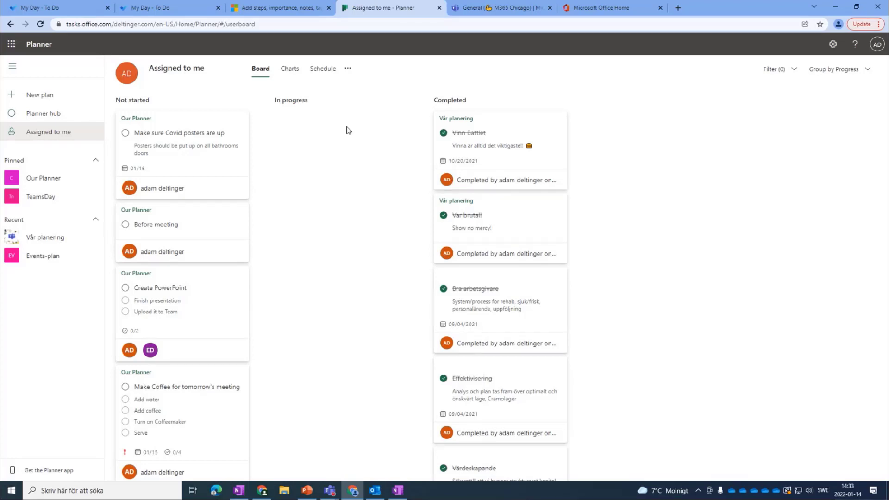
pyautogui.scroll(-8, 509, 209)
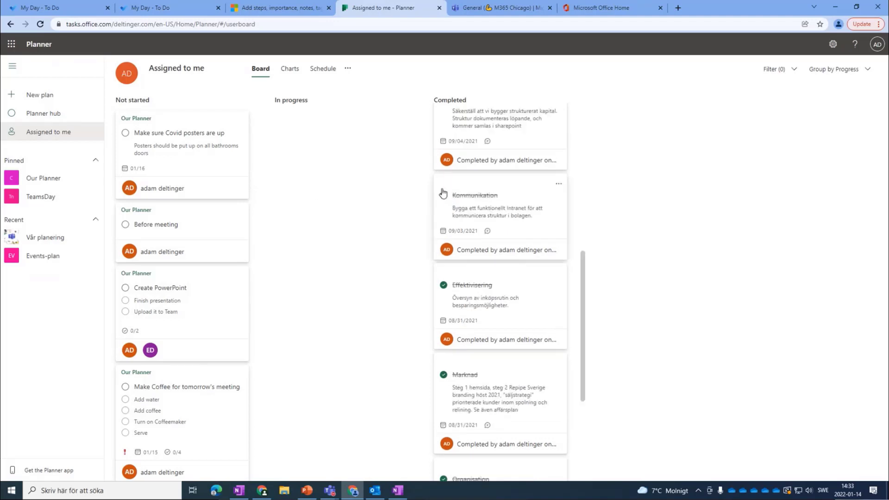
pyautogui.scroll(4, 443, 194)
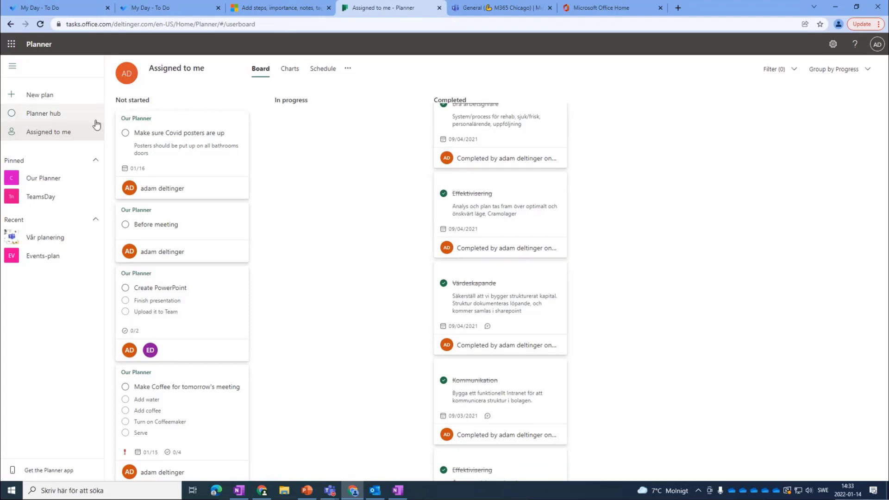
pyautogui.click(51, 95)
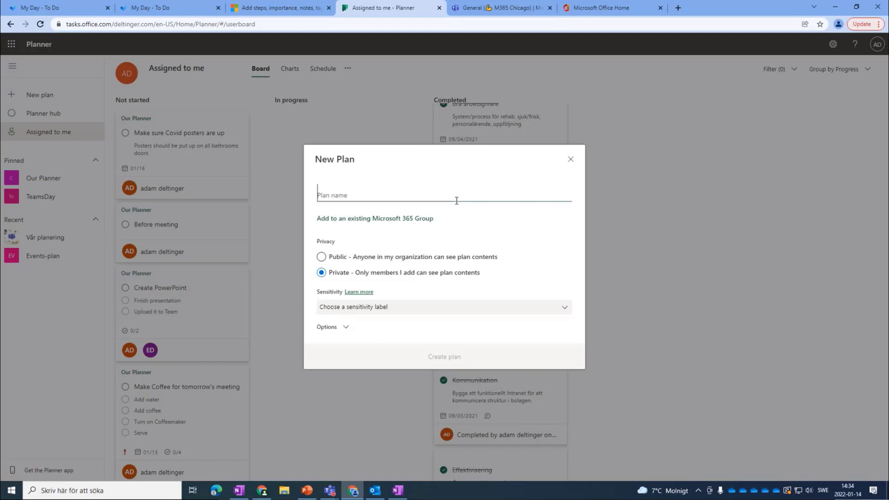
pyautogui.click(570, 159)
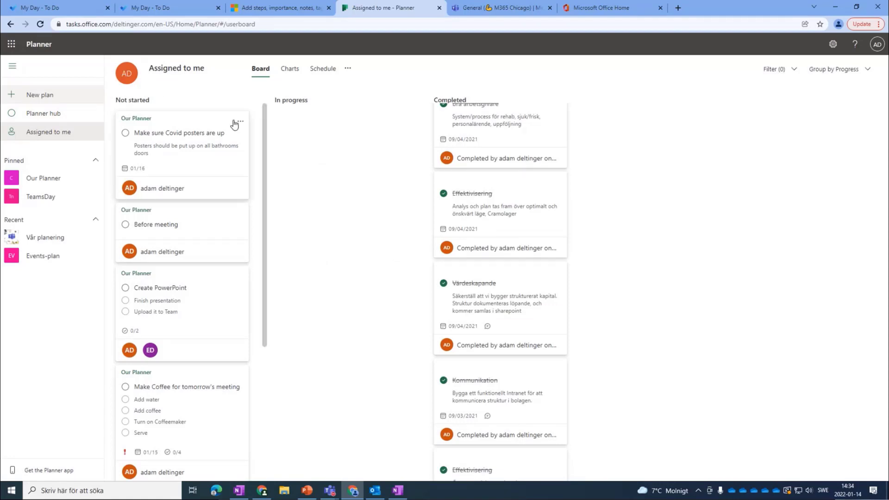
# Examine the Status, Priority and Plan charts for the tasks in Assigned to me.
pyautogui.click(290, 69)
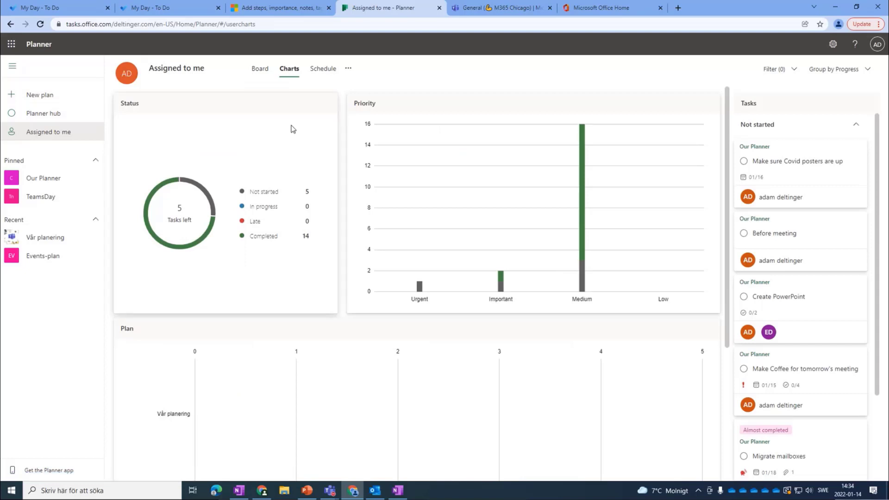
pyautogui.scroll(-3, 369, 115)
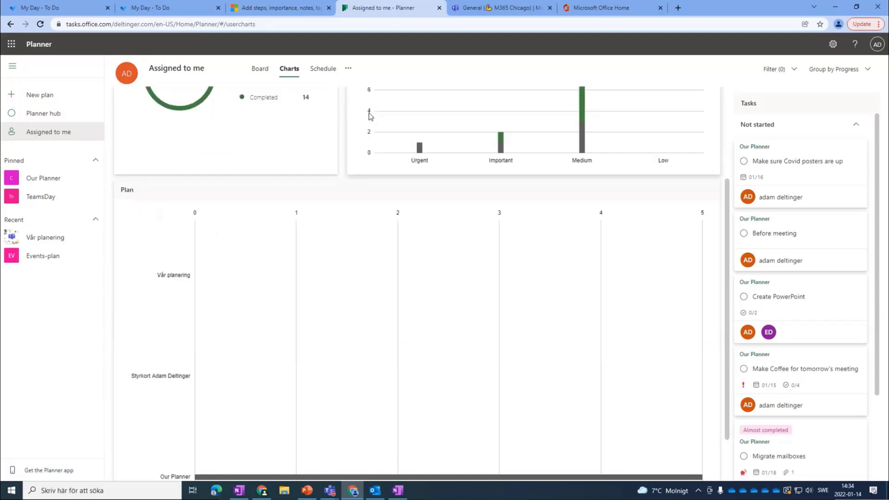
pyautogui.scroll(1, 370, 117)
pyautogui.scroll(2, 368, 118)
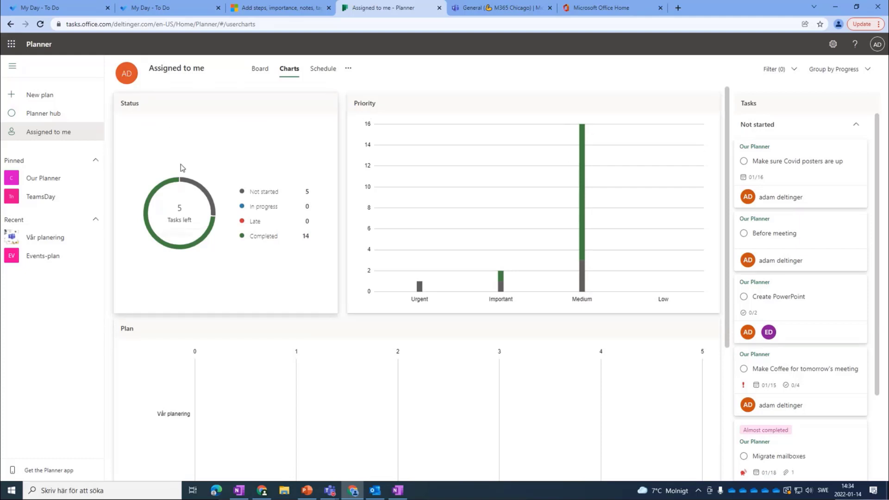
# Open the pinned Our Planner plan and examine its Status, Bucket, Priority and Members charts.
pyautogui.click(49, 181)
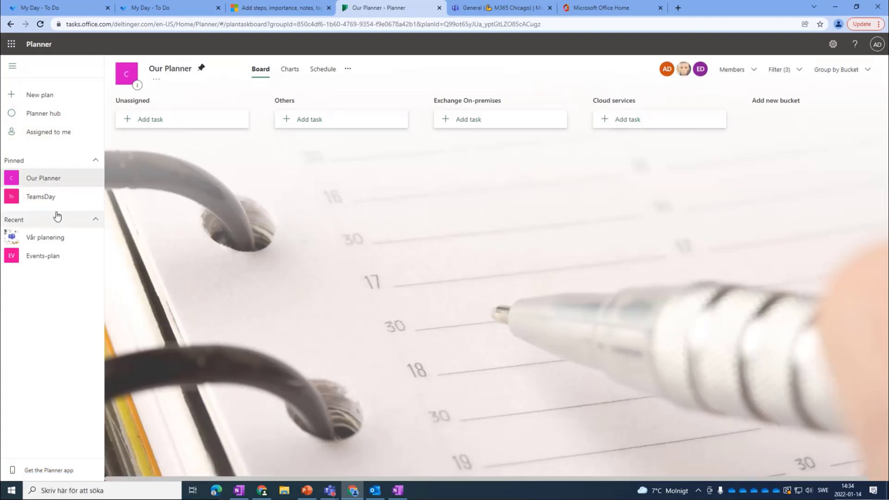
pyautogui.click(41, 197)
pyautogui.click(51, 178)
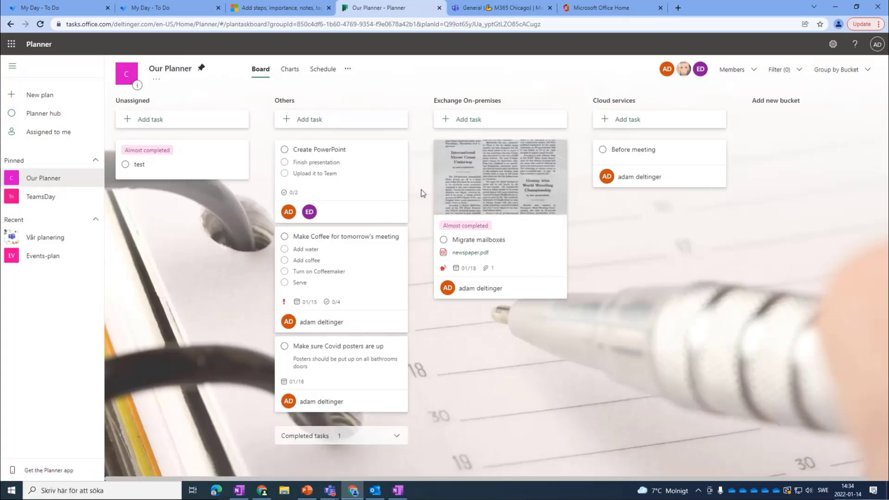
pyautogui.click(290, 69)
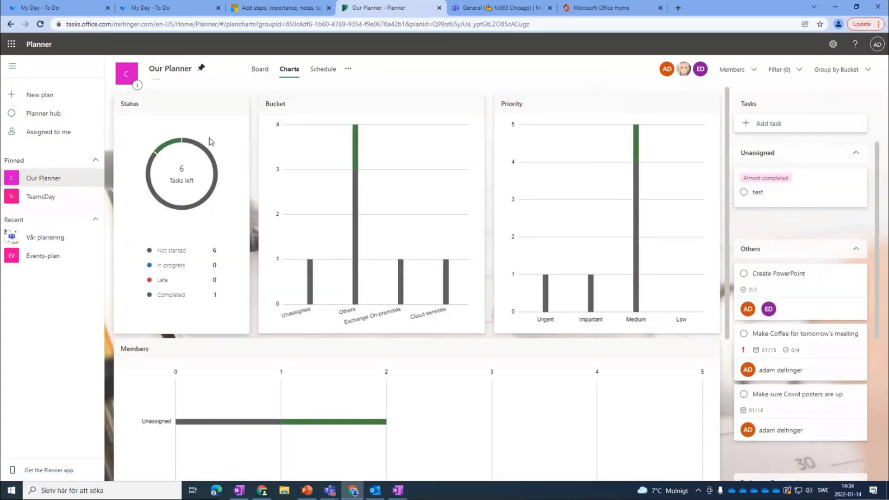
pyautogui.moveTo(212, 249); pyautogui.dragTo(331, 302)
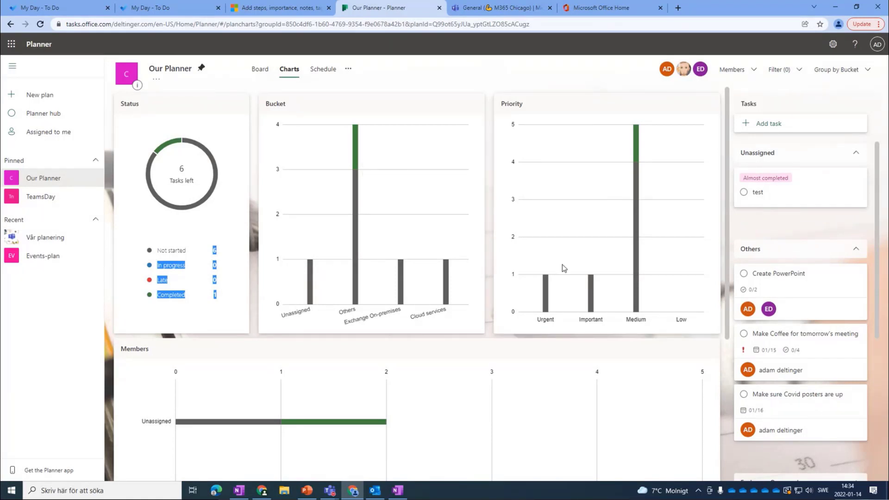
pyautogui.scroll(-4, 284, 293)
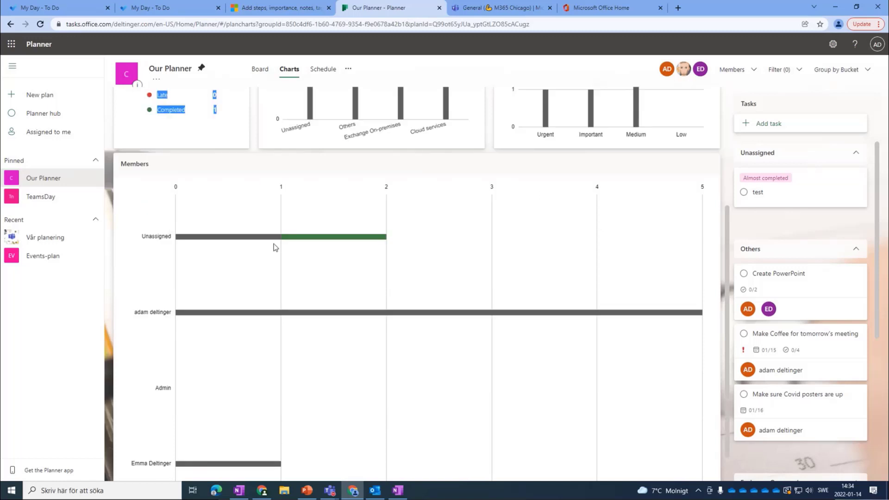
pyautogui.scroll(-1, 280, 253)
pyautogui.scroll(2, 281, 253)
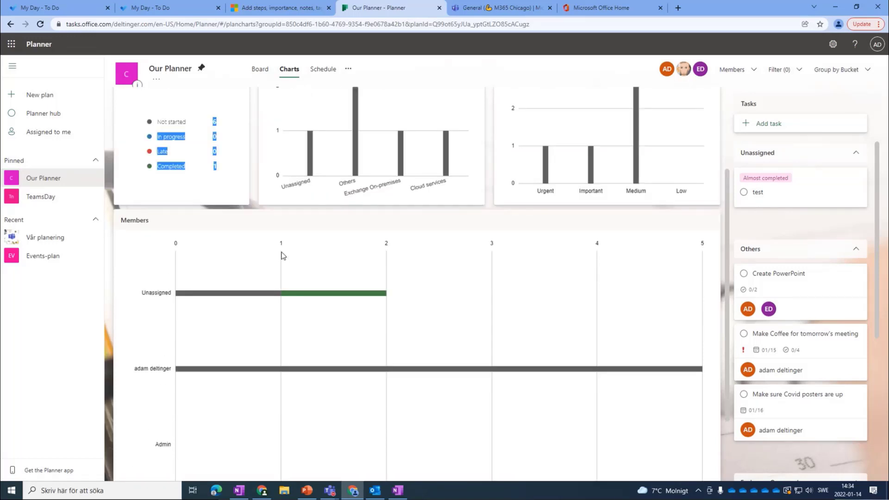
pyautogui.scroll(-2, 282, 254)
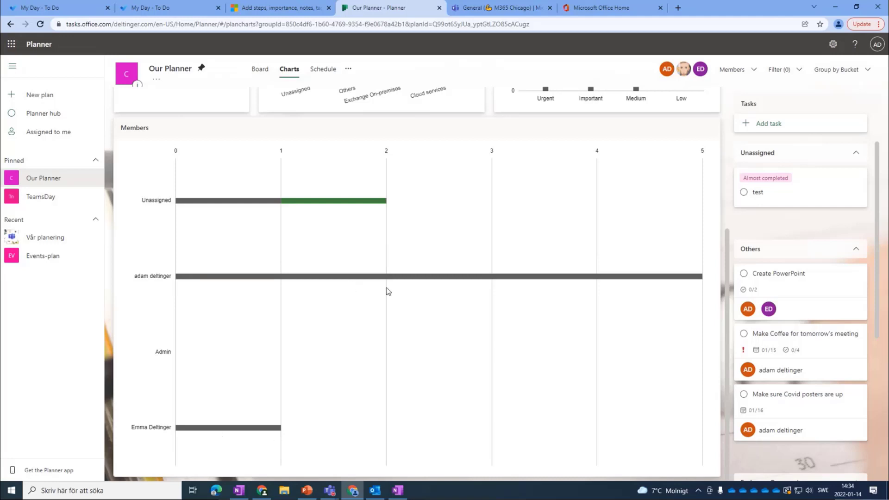
pyautogui.scroll(5, 413, 283)
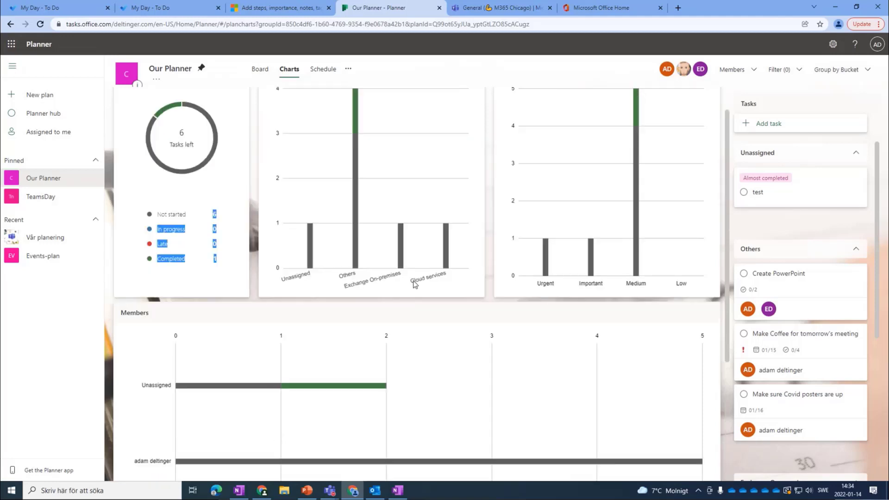
# View Our Planner's monthly schedule, and return to the board to inspect the entry fields for a new bucket and an Unassigned task.
pyautogui.click(319, 69)
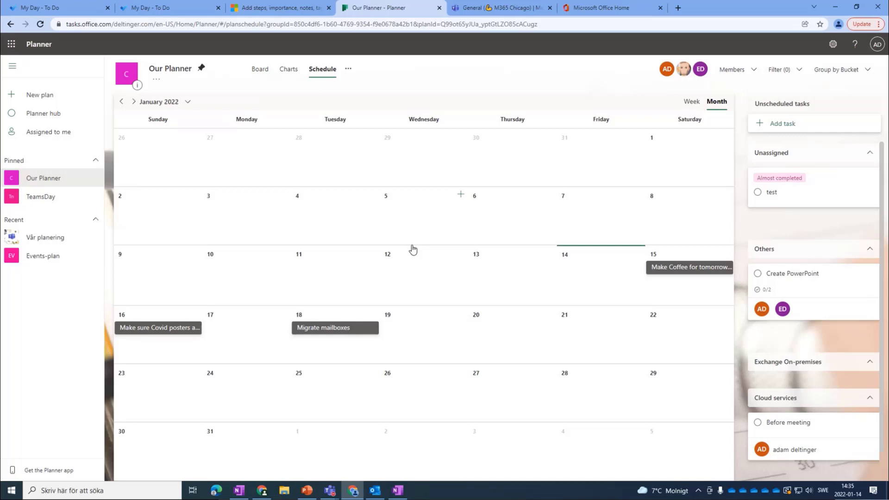
pyautogui.click(260, 69)
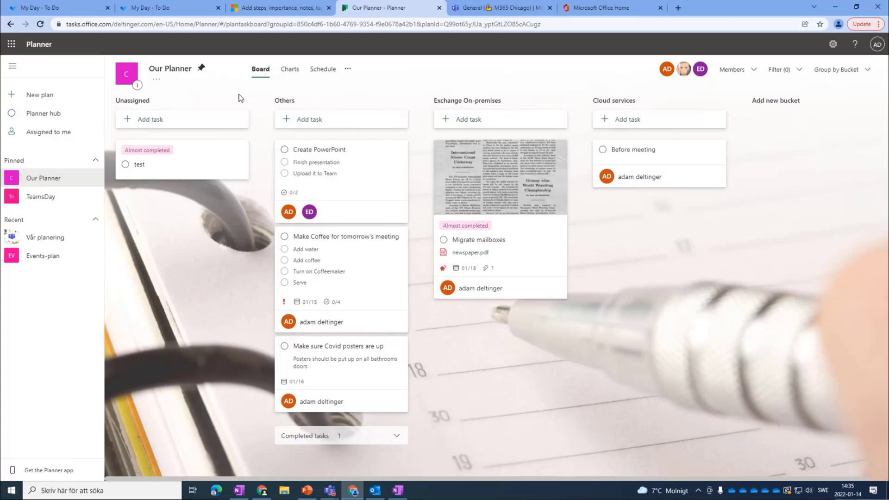
pyautogui.click(771, 101)
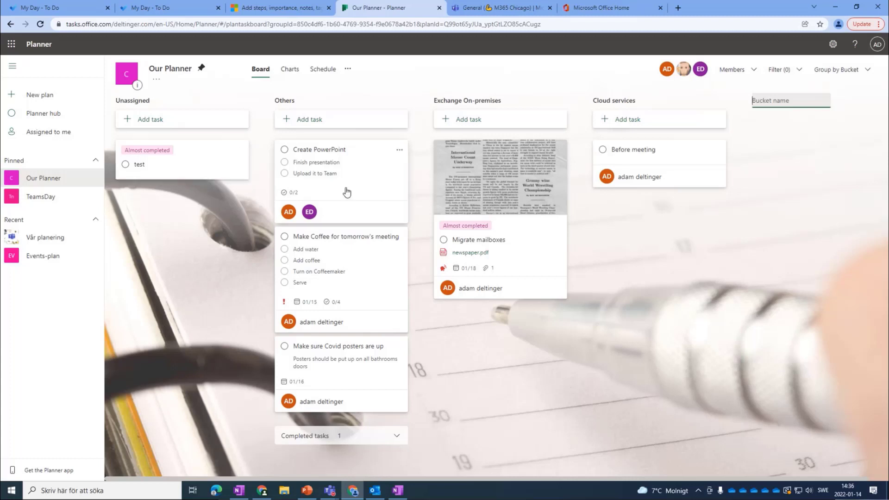
pyautogui.click(151, 120)
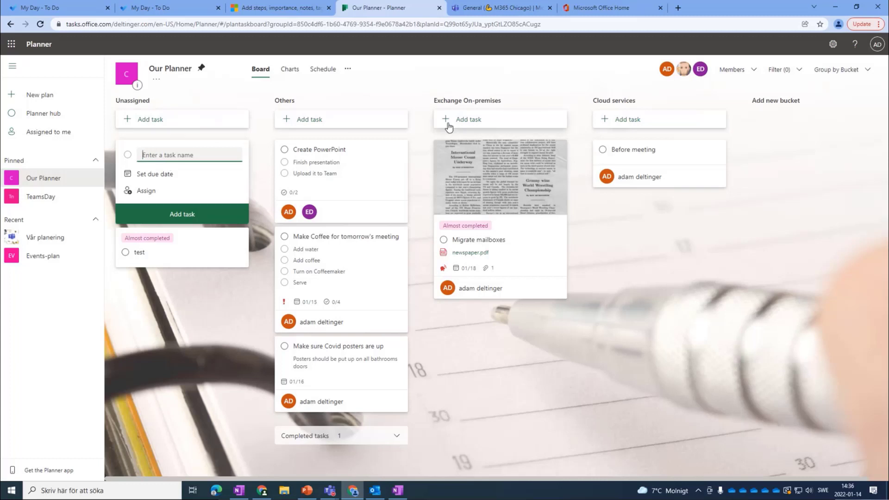
# Examine the details of the Migrate mailboxes task, including its bucket choices, and close the task unchanged.
pyautogui.click(536, 234)
pyautogui.click(536, 235)
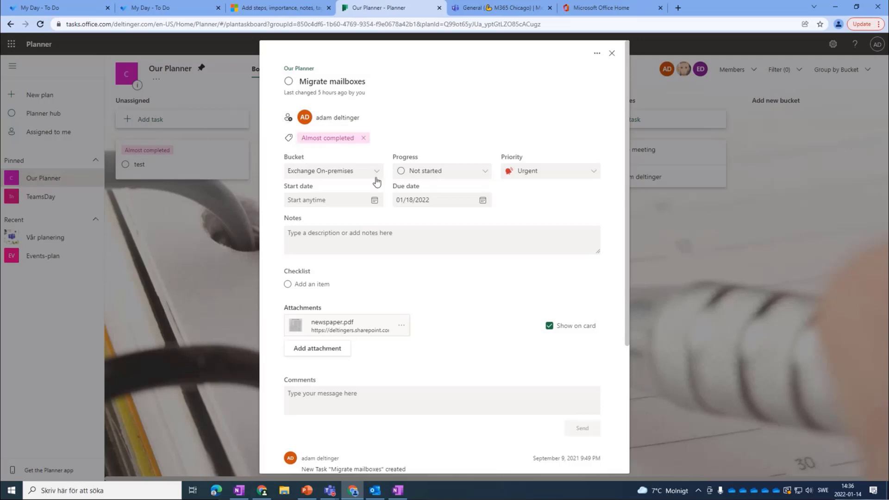
pyautogui.click(309, 170)
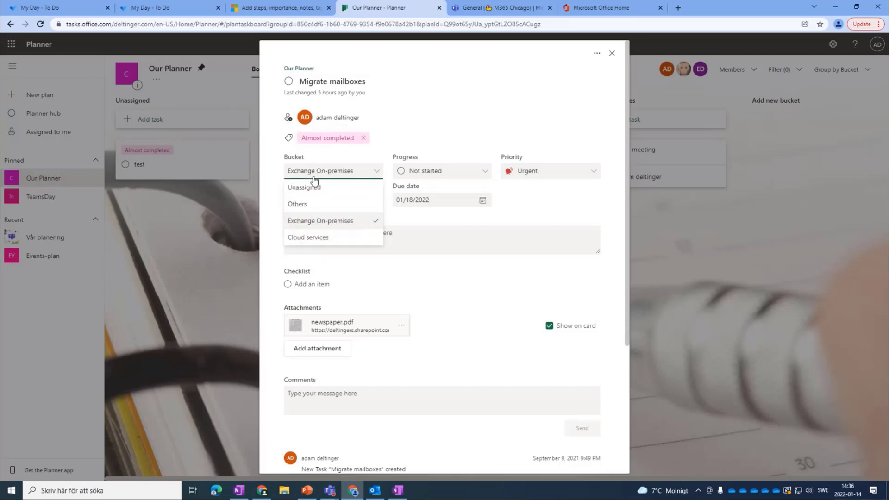
pyautogui.click(234, 212)
# Open the Create PowerPoint task and examine its notes, checklist, attachment options and comments.
pyautogui.moveTo(328, 175); pyautogui.dragTo(357, 186)
pyautogui.click(357, 186)
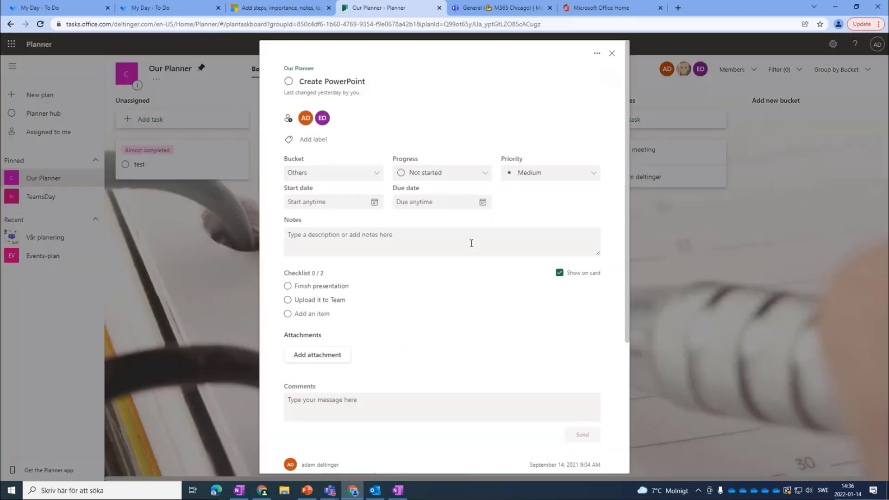
pyautogui.click(320, 242)
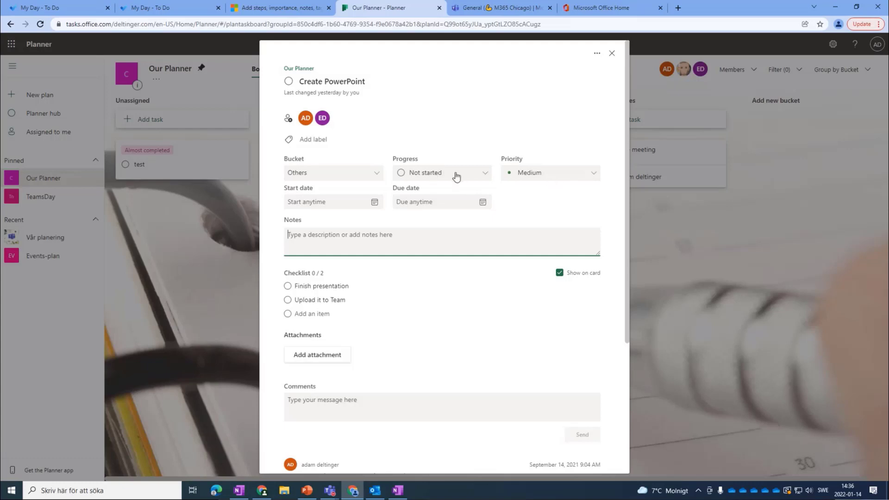
pyautogui.scroll(-1, 359, 303)
pyautogui.click(300, 311)
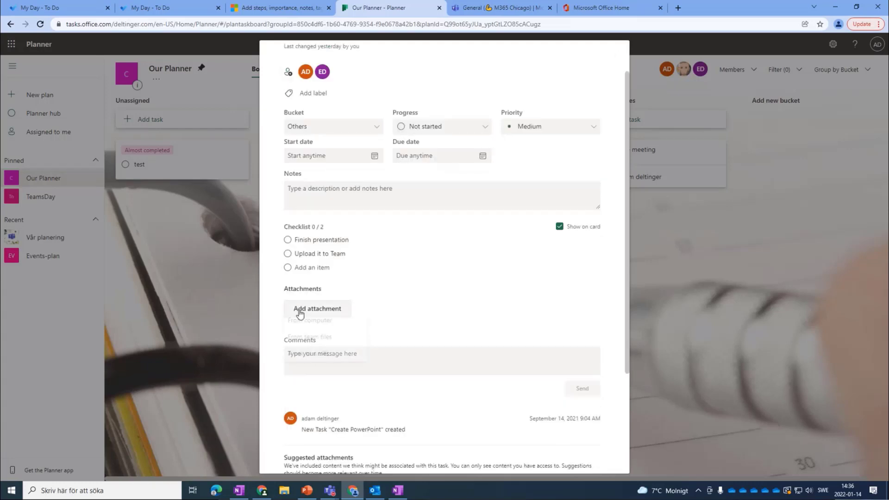
pyautogui.click(392, 335)
pyautogui.scroll(-2, 393, 334)
pyautogui.click(314, 262)
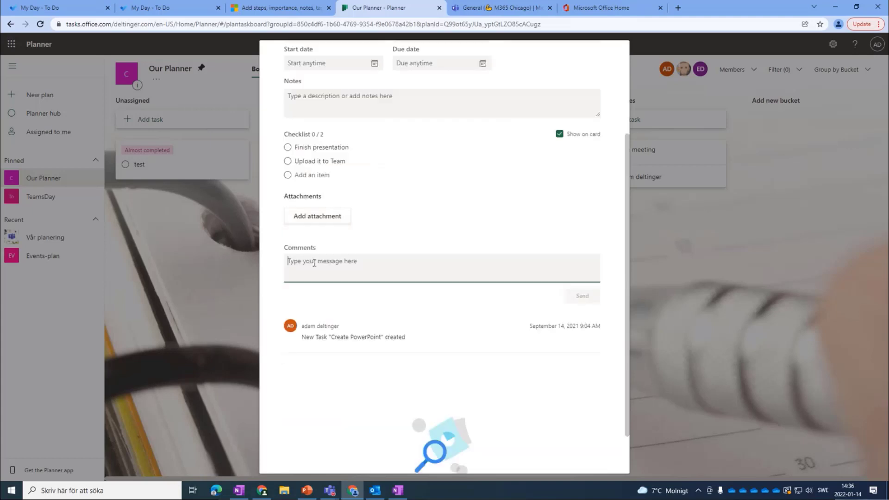
pyautogui.scroll(3, 381, 307)
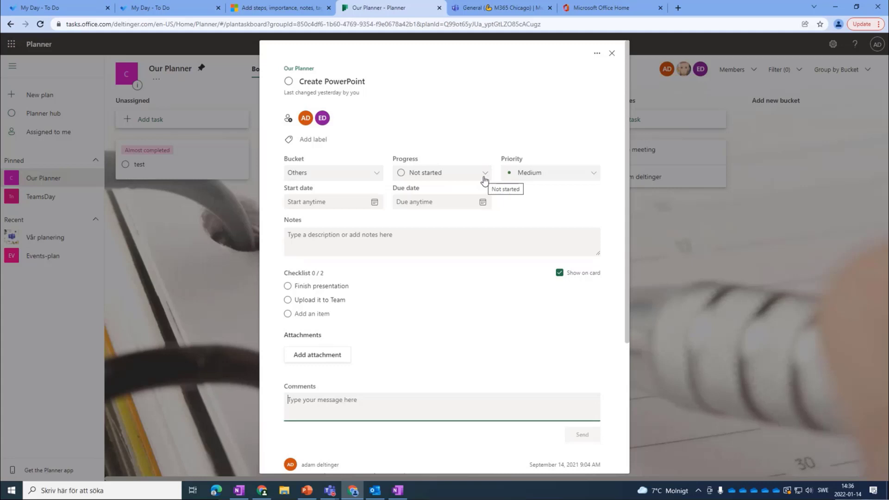
# Examine the progress and priority options of the Create PowerPoint task without changing either setting.
pyautogui.click(458, 174)
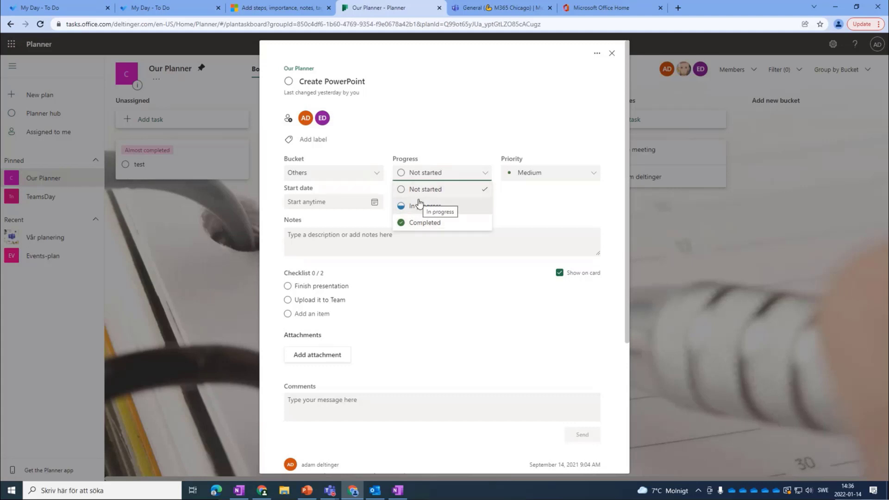
pyautogui.click(543, 174)
pyautogui.click(542, 174)
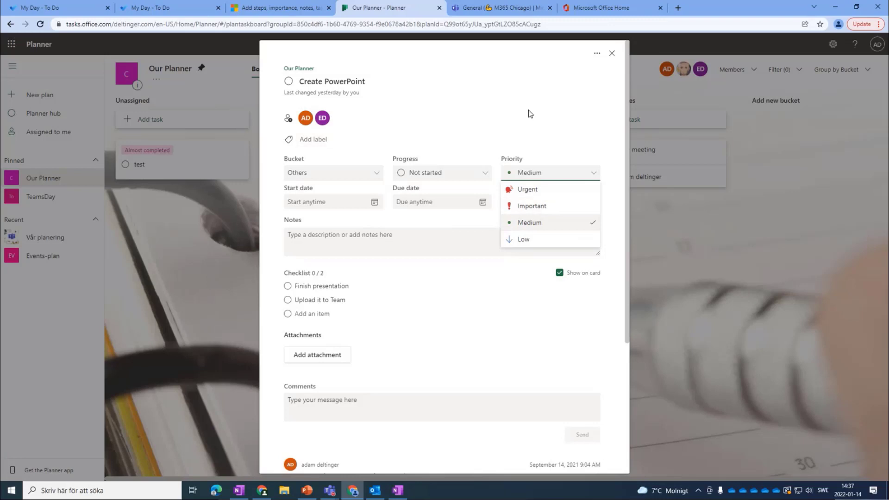
pyautogui.click(603, 148)
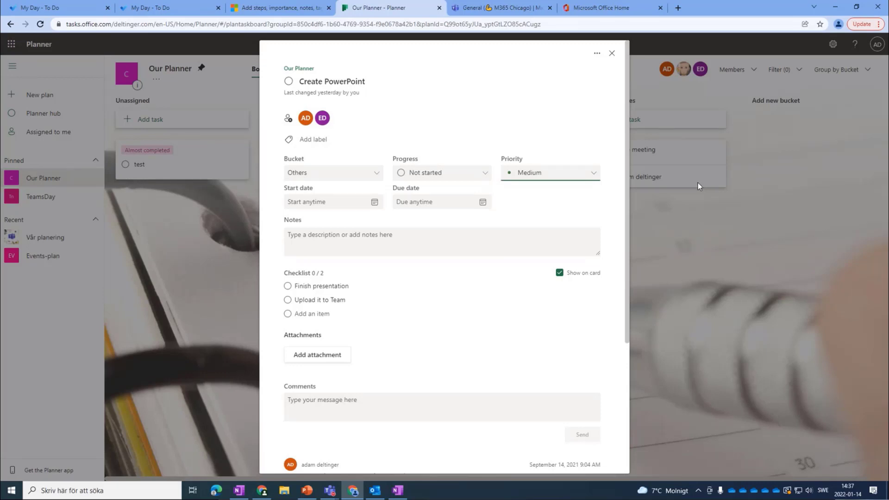
pyautogui.click(554, 176)
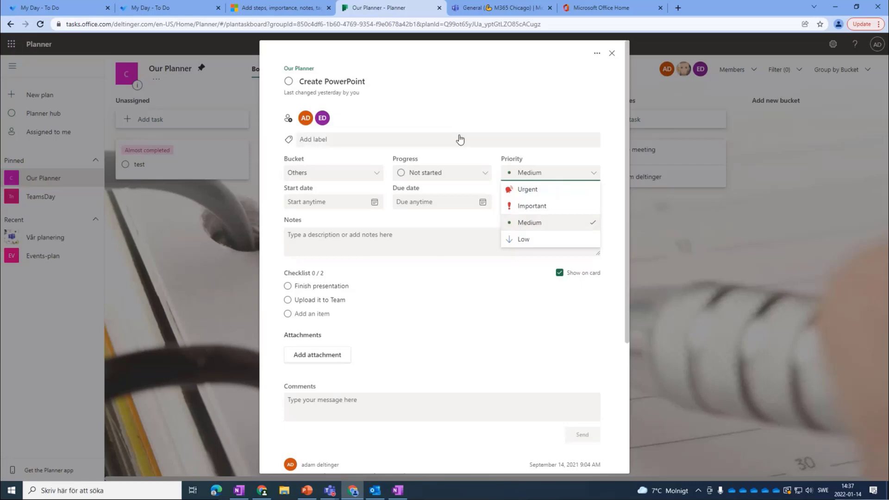
pyautogui.click(438, 94)
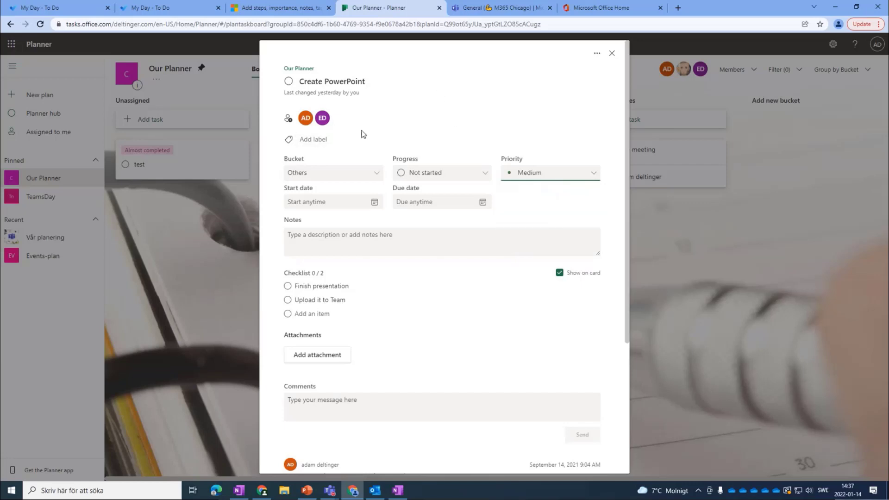
# Browse the available labels for the Create PowerPoint task, assign it Almost completed, and close the task.
pyautogui.click(315, 140)
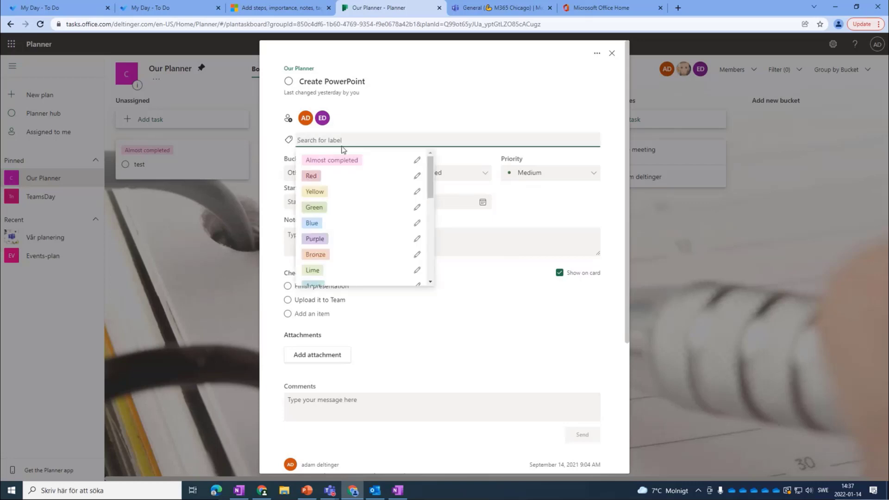
pyautogui.scroll(-5, 391, 181)
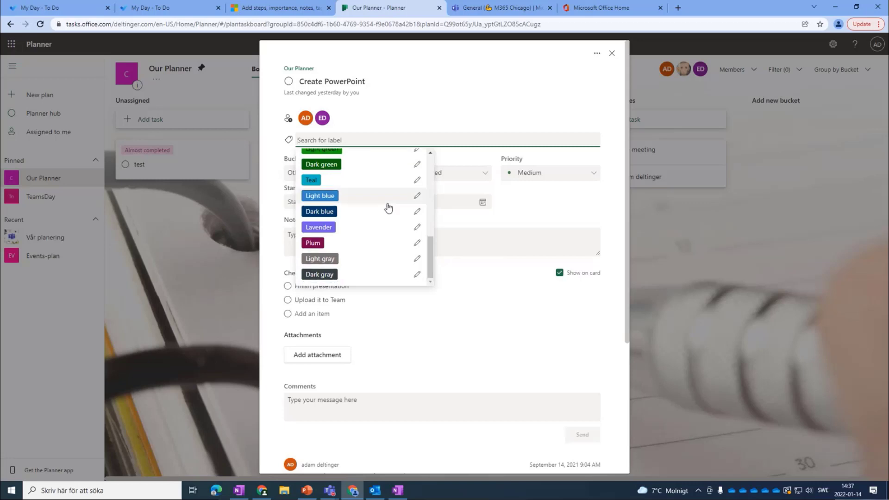
pyautogui.scroll(5, 388, 210)
pyautogui.scroll(1, 407, 172)
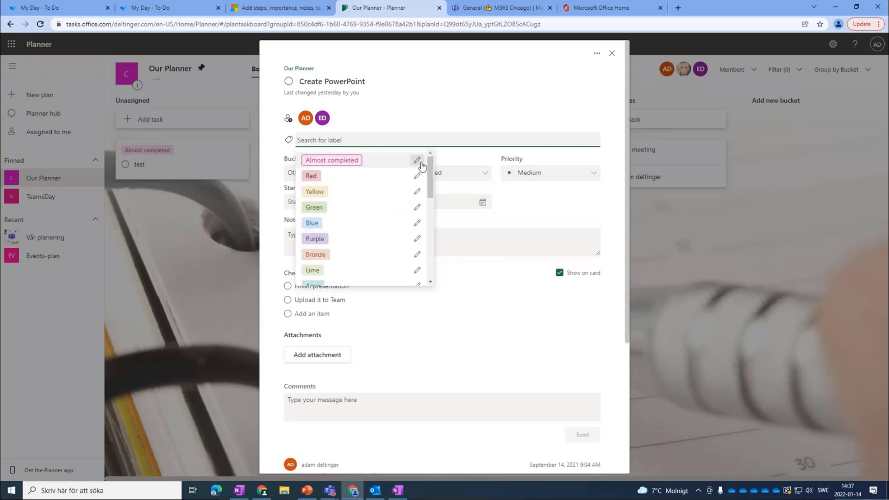
pyautogui.click(340, 165)
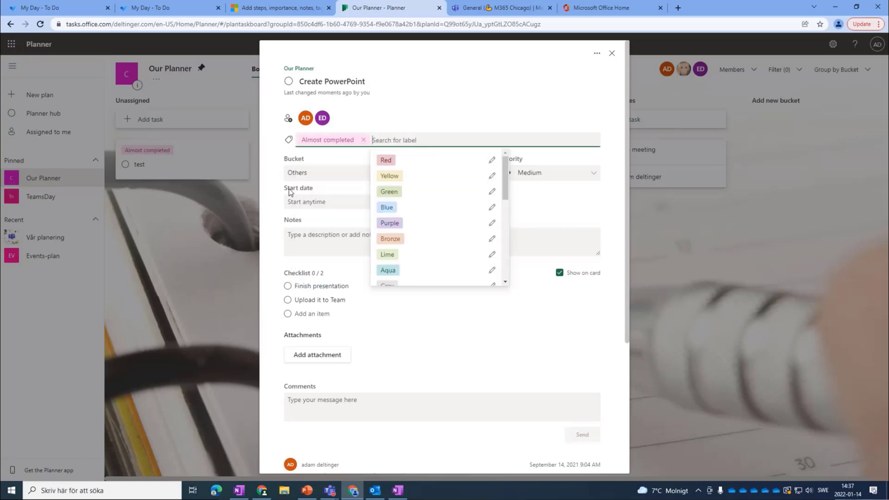
pyautogui.click(406, 109)
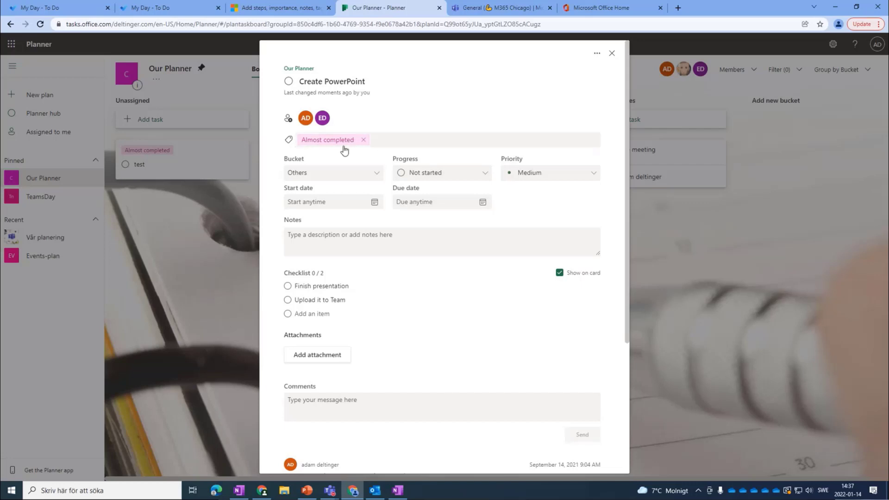
pyautogui.click(664, 228)
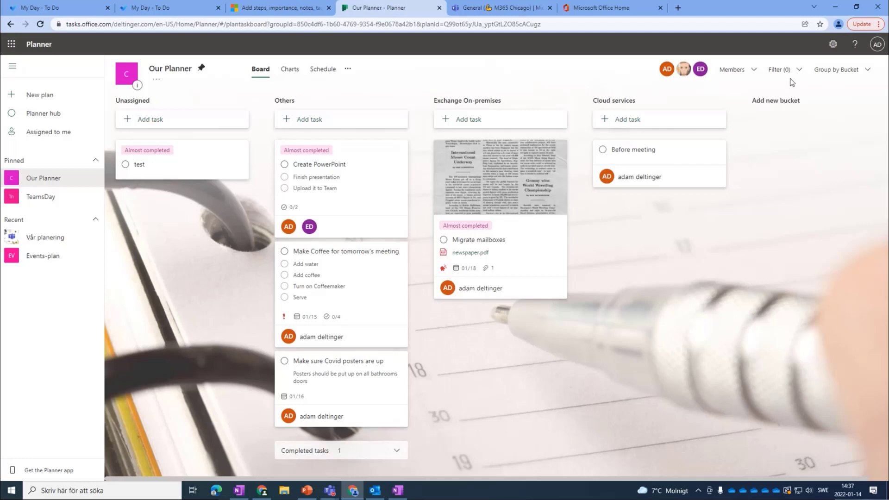
# View the Our Planner board grouped by Labels, and return the grouping to Bucket.
pyautogui.click(838, 74)
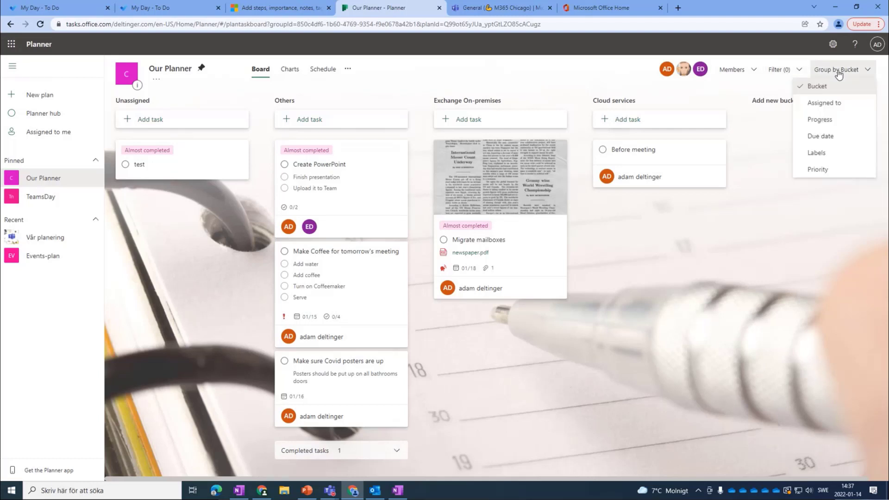
pyautogui.click(823, 154)
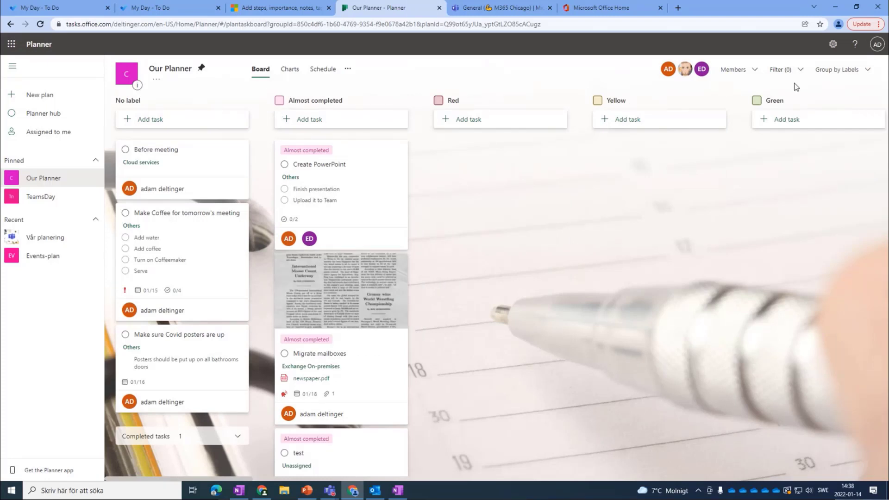
pyautogui.click(829, 70)
pyautogui.click(801, 86)
# Filter the board by the This week due date, the Almost completed label and the first listed member's assignments.
pyautogui.click(785, 73)
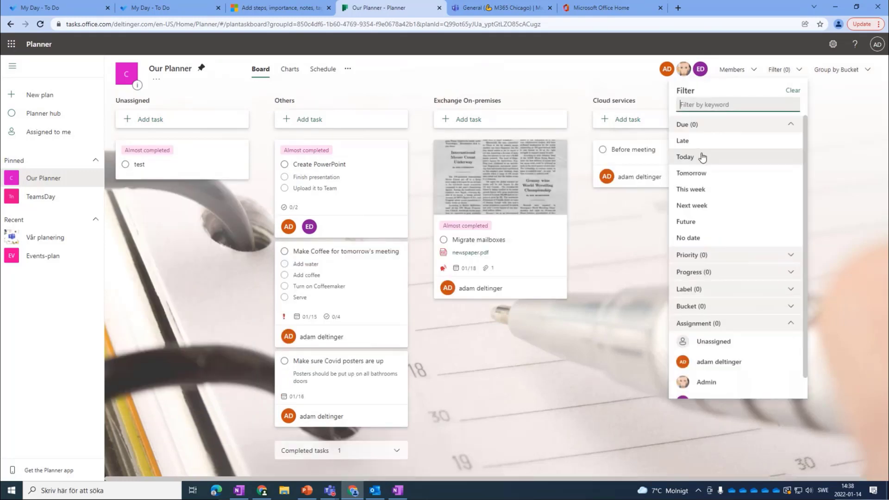
pyautogui.click(697, 191)
pyautogui.scroll(-1, 733, 212)
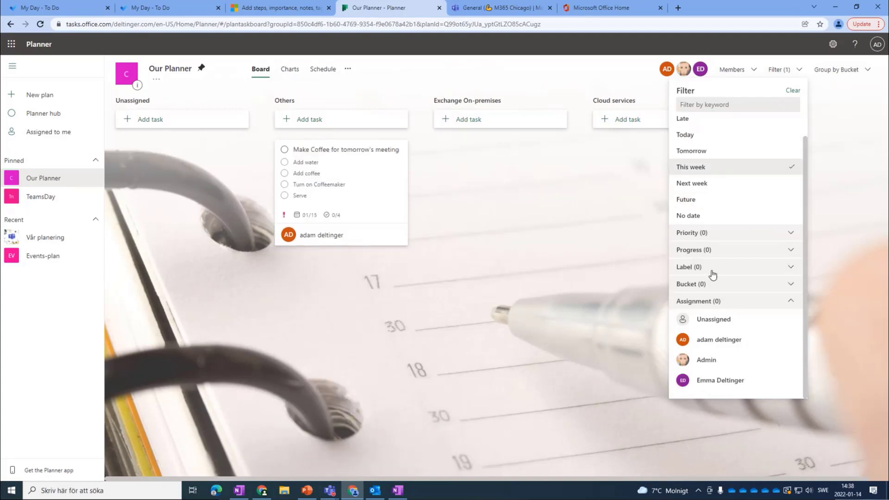
pyautogui.click(699, 266)
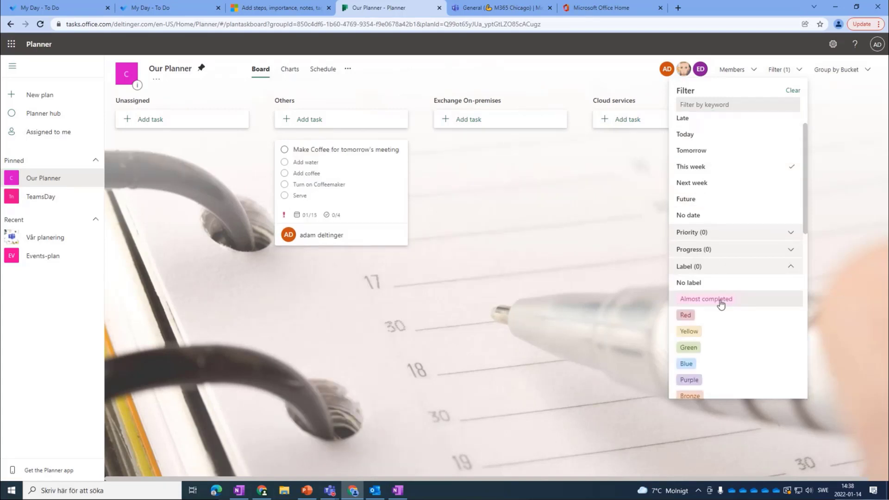
pyautogui.click(750, 307)
pyautogui.scroll(-9, 772, 308)
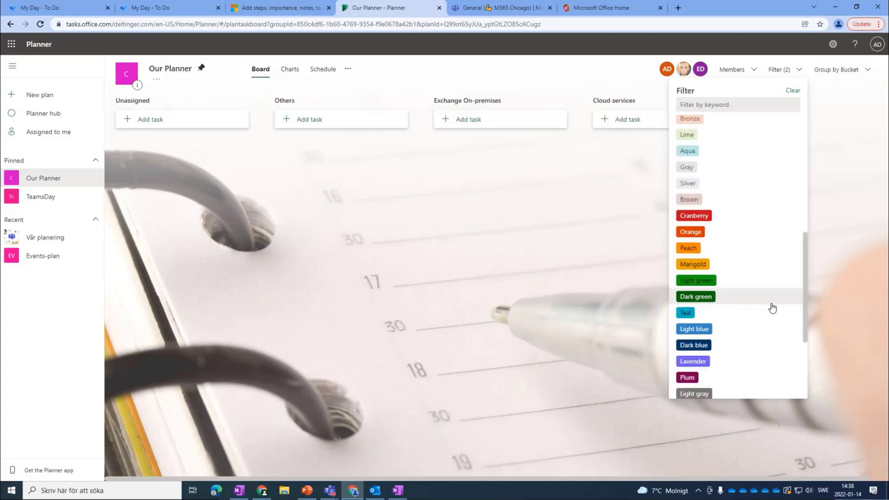
pyautogui.click(769, 302)
pyautogui.click(702, 345)
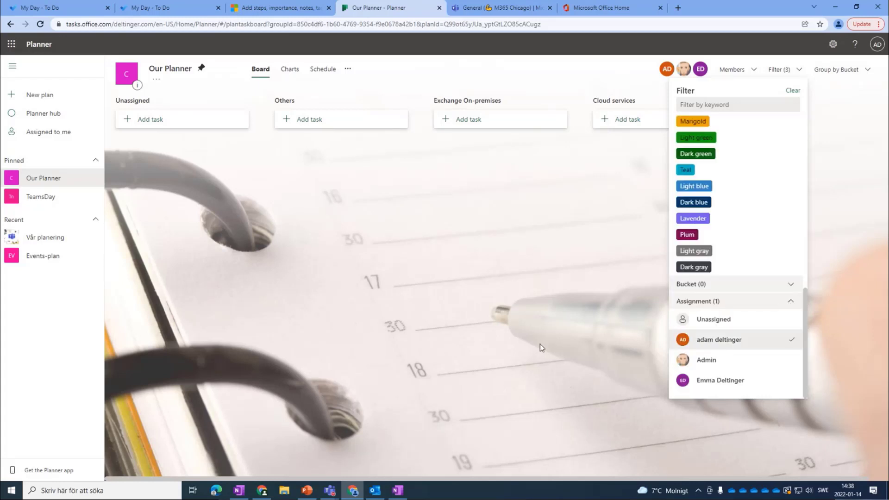
# Remove the member from the assignment filter and clear all remaining filters on the board.
pyautogui.click(761, 345)
pyautogui.scroll(10, 721, 323)
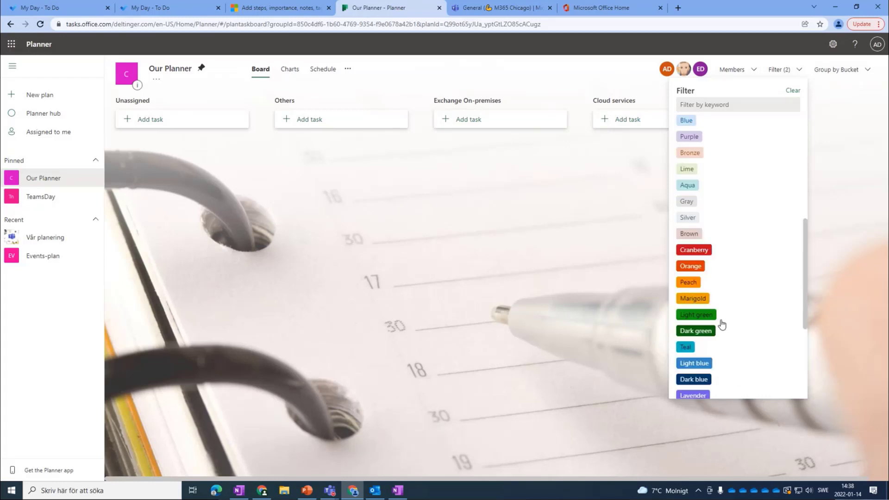
pyautogui.click(474, 233)
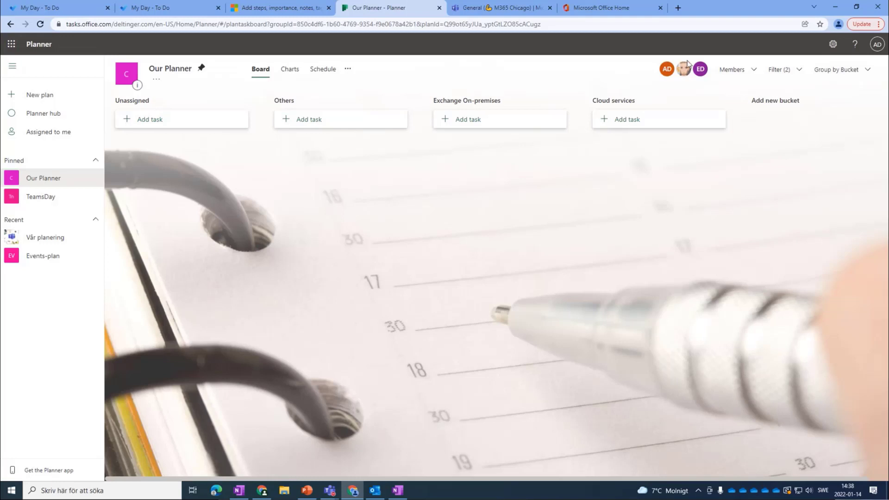
pyautogui.click(789, 70)
pyautogui.click(792, 91)
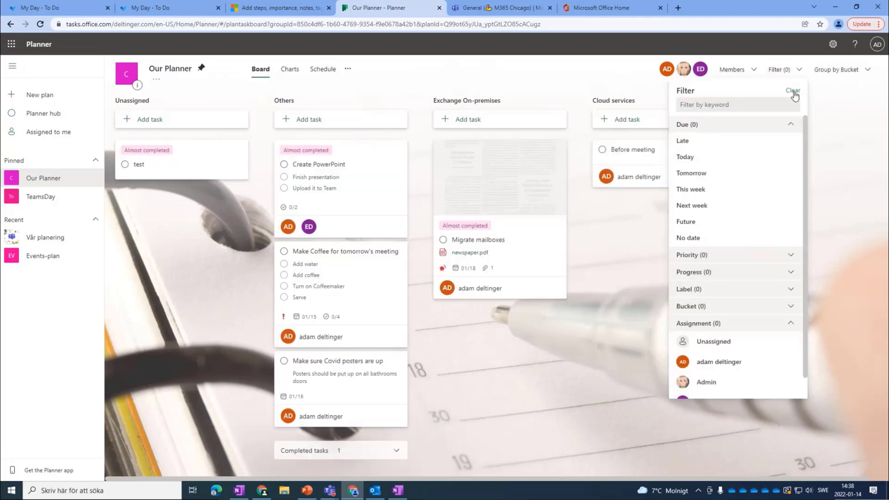
pyautogui.click(581, 274)
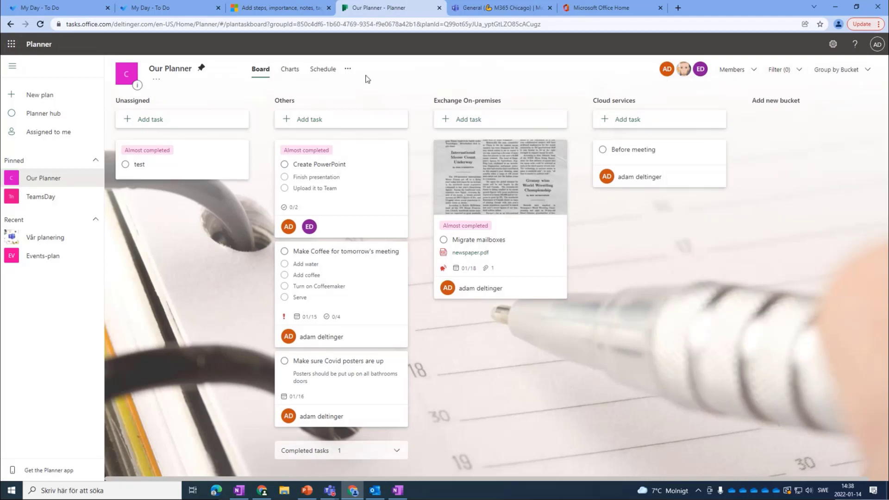
# Examine the Copy Plan options for Our Planner, including the plan name and destination groups, and close them without copying.
pyautogui.click(349, 70)
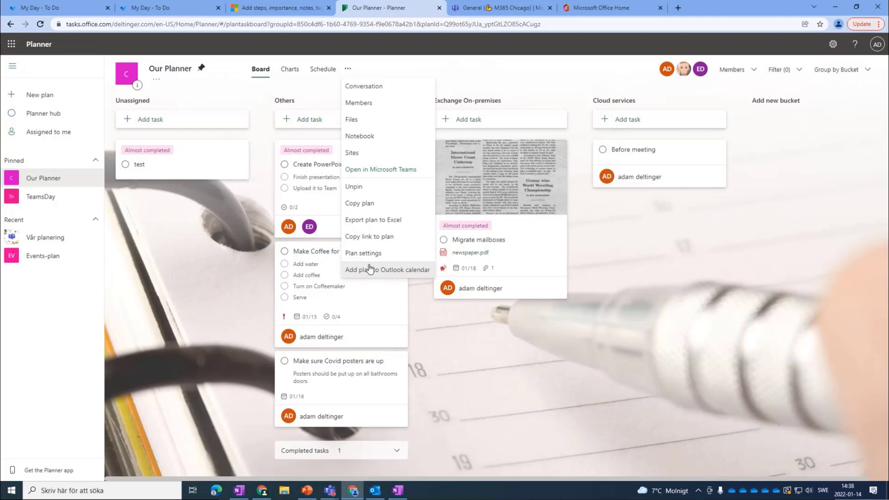
pyautogui.click(373, 204)
pyautogui.moveTo(434, 169); pyautogui.dragTo(315, 165)
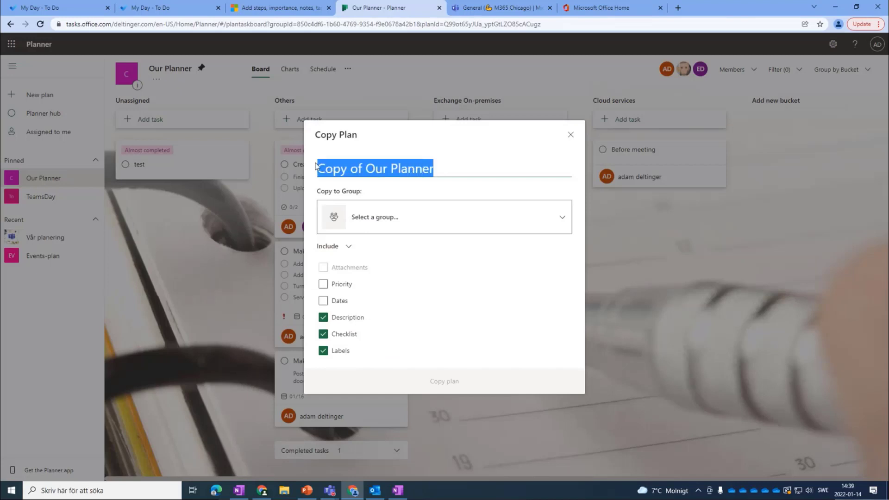
pyautogui.click(374, 220)
pyautogui.scroll(-3, 393, 303)
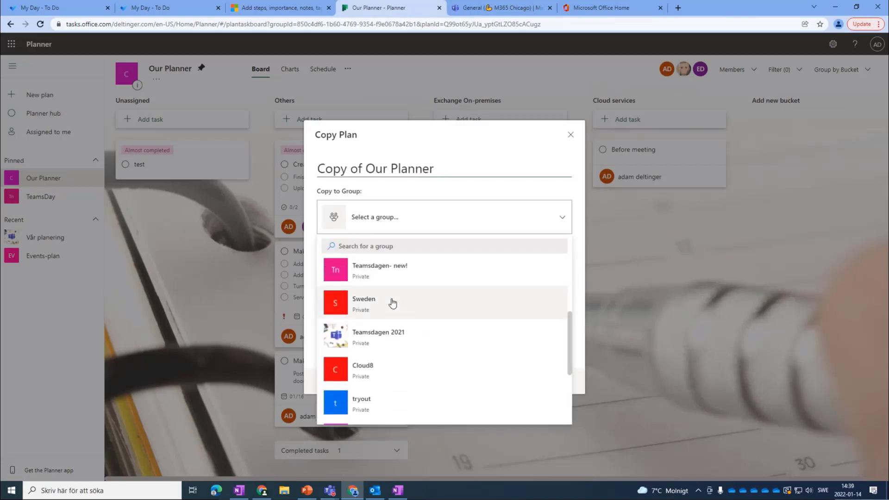
pyautogui.scroll(3, 561, 264)
pyautogui.click(580, 251)
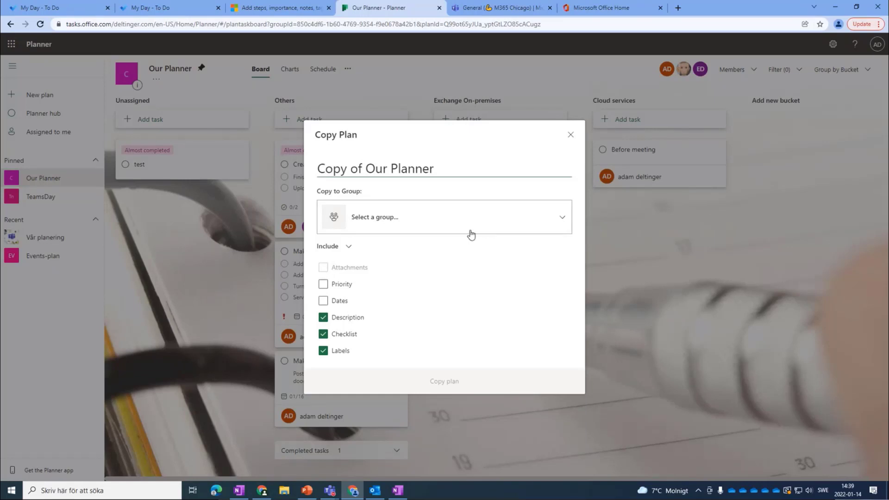
pyautogui.click(570, 135)
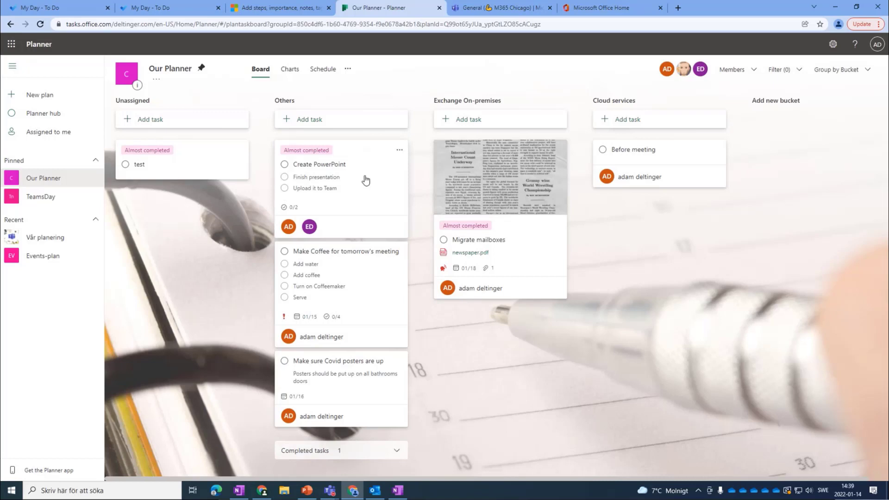
# Switch to Microsoft Teams and open My Planner in the General channel of the M365 Chicago team.
pyautogui.click(487, 11)
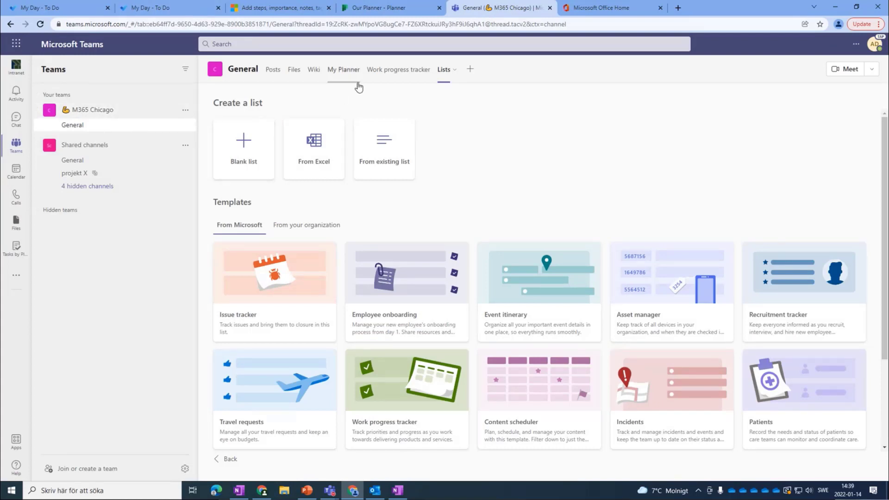
pyautogui.click(90, 125)
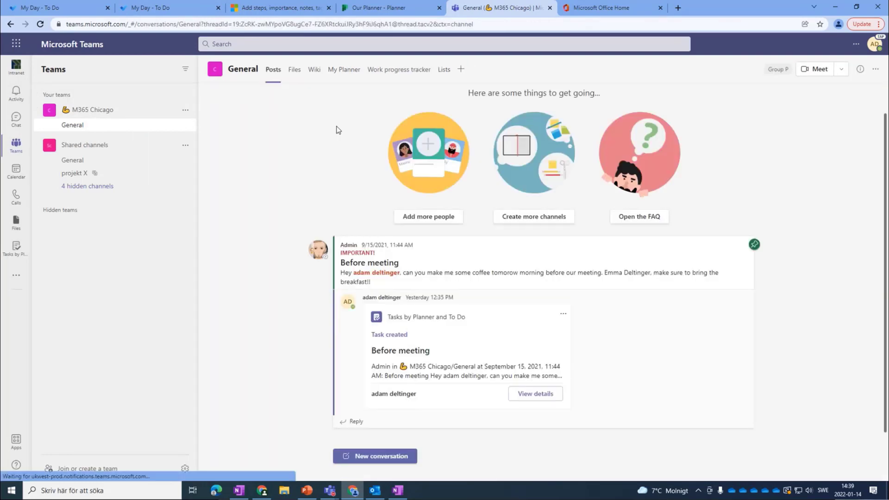
pyautogui.click(341, 72)
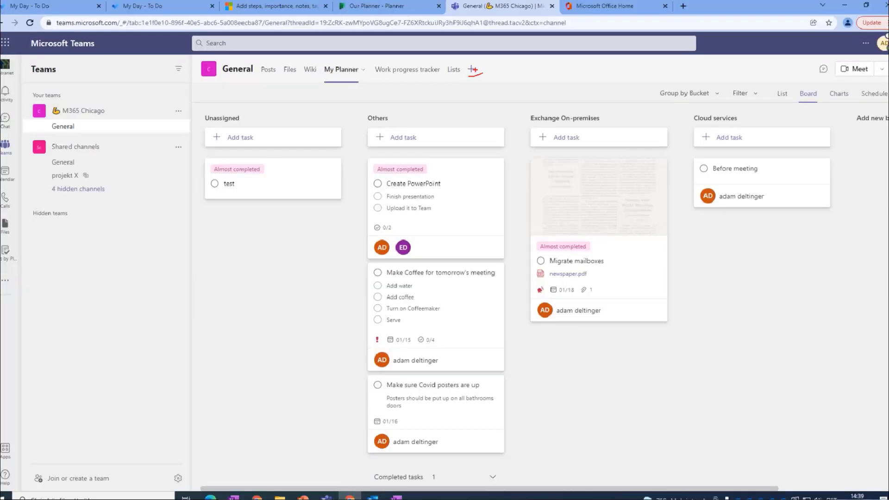
# Search the channel's tab apps for tasks, examine the Tasks by Planner and To Do setup options, and leave without adding a tab.
pyautogui.click(472, 69)
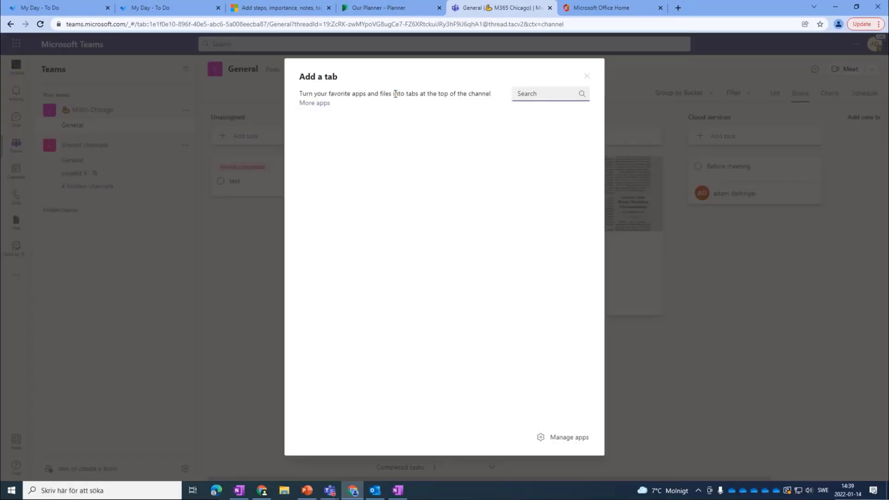
pyautogui.write('tasks')
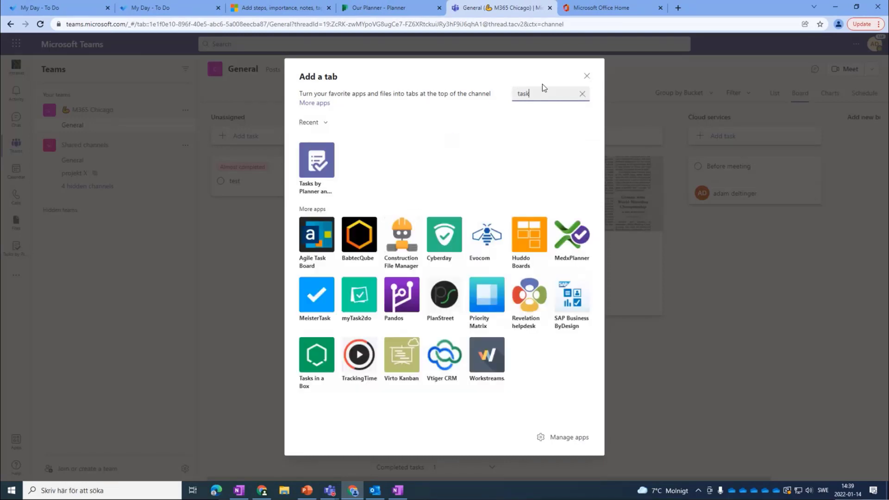
pyautogui.click(318, 168)
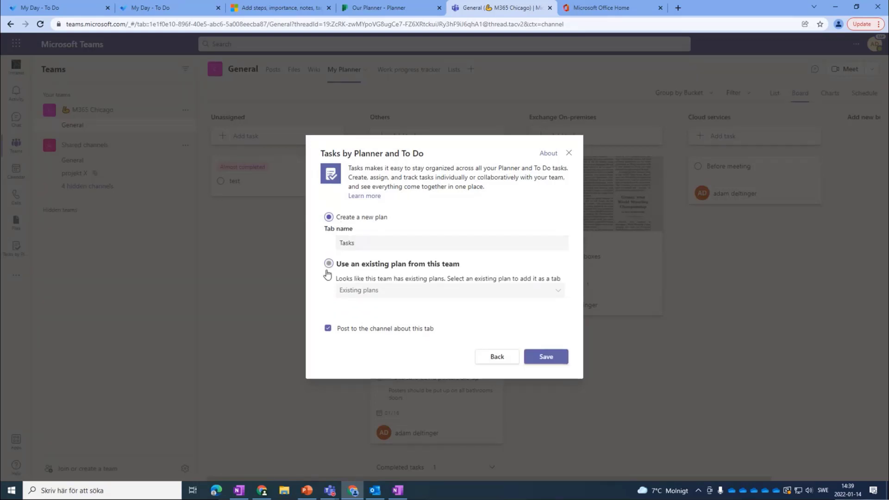
pyautogui.click(488, 355)
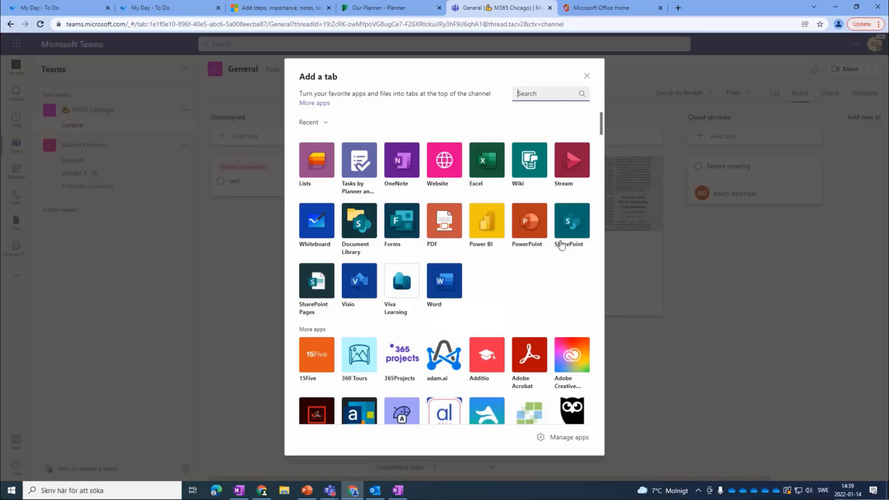
pyautogui.click(586, 76)
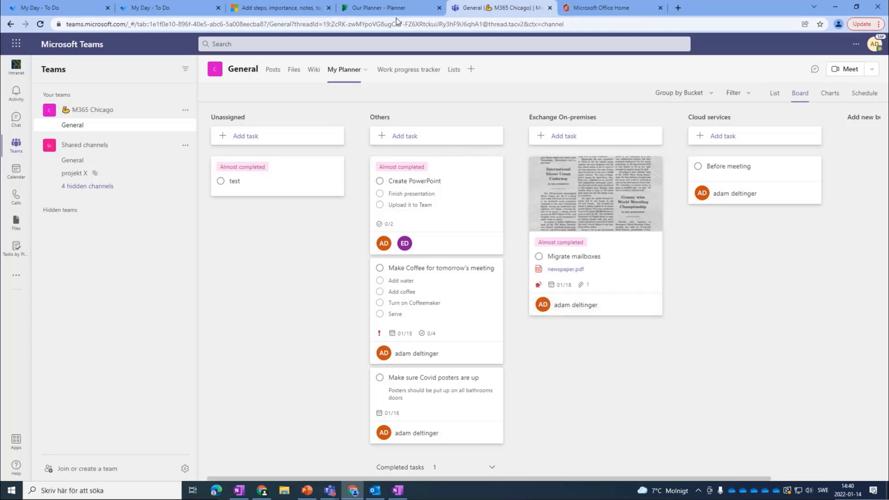
# Compare the plan in Planner with its copy in Teams, viewing My Planner as a list before returning to its board.
pyautogui.click(384, 7)
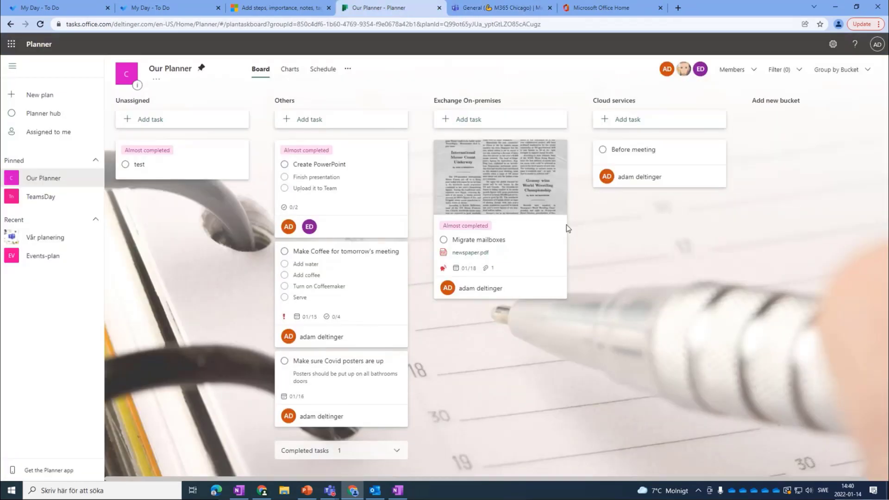
pyautogui.click(487, 10)
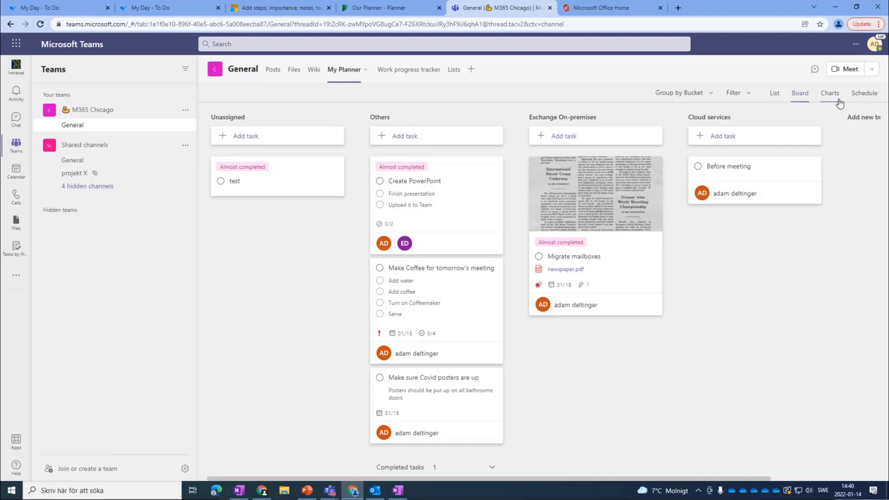
pyautogui.click(774, 93)
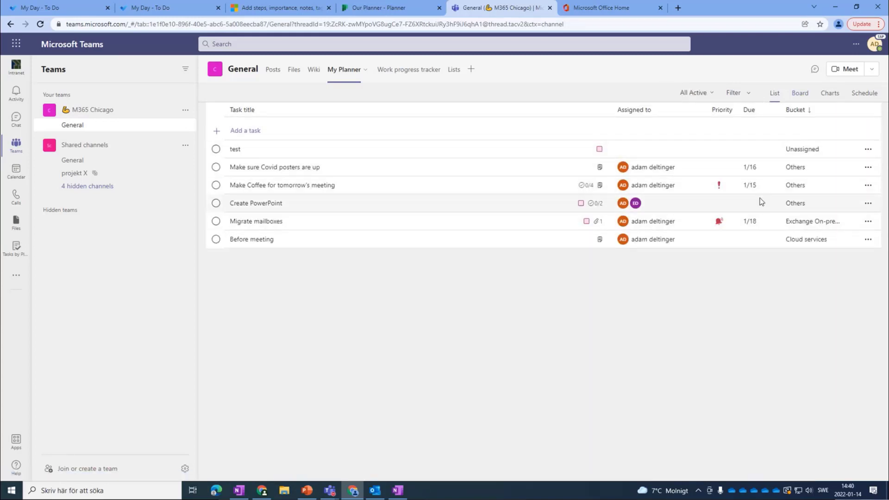
pyautogui.click(736, 93)
pyautogui.click(799, 93)
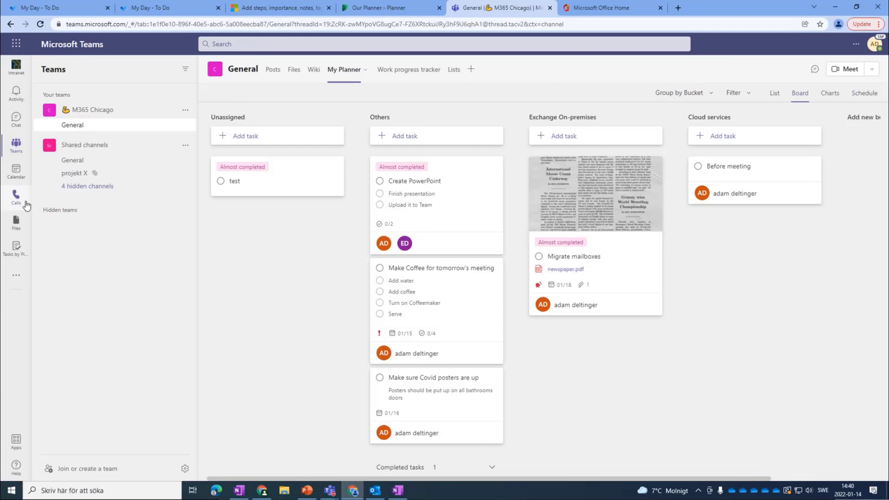
# Open the Tasks by Planner and To Do app and review Kids school Stuff, Planned, Assigned to me, and My Planner as list and board.
pyautogui.click(14, 250)
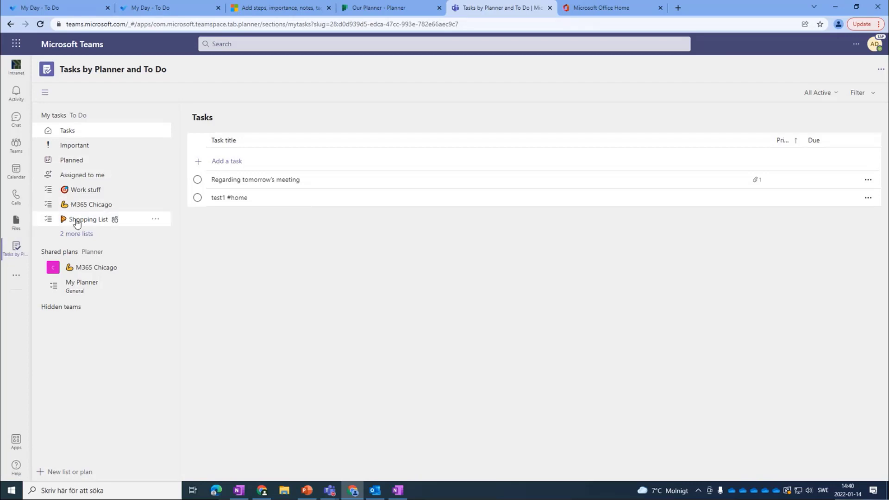
pyautogui.click(82, 236)
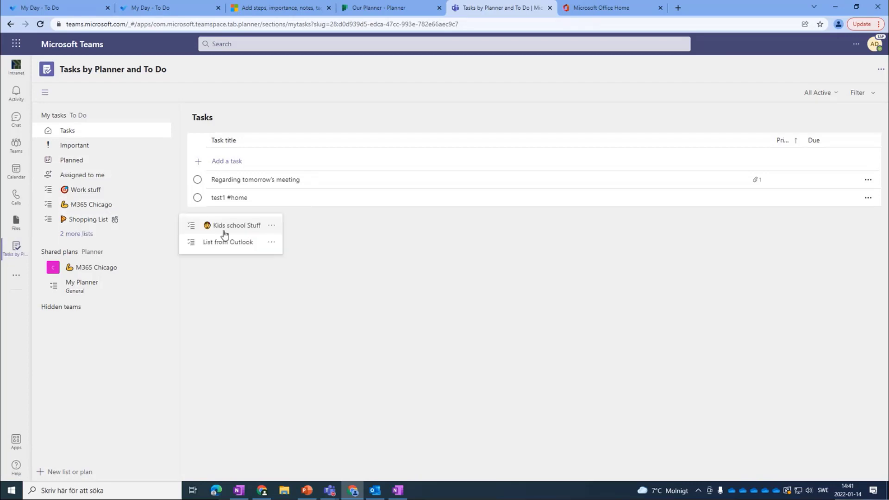
pyautogui.click(226, 226)
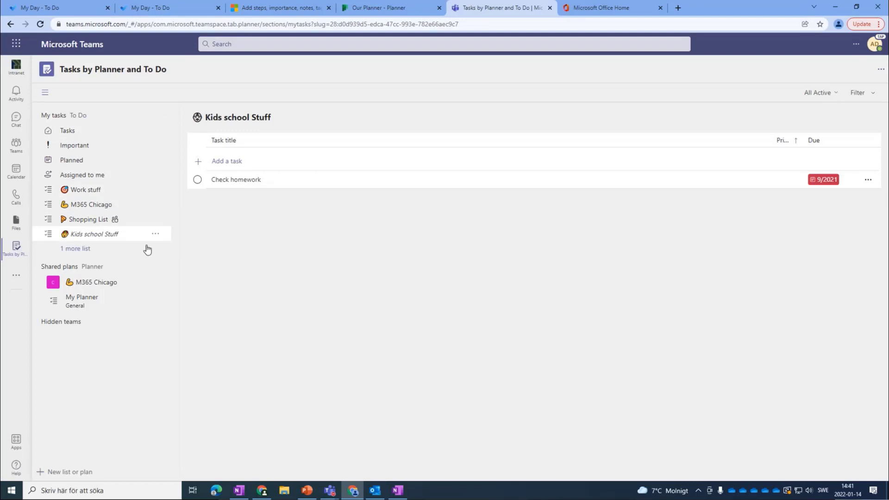
pyautogui.click(67, 166)
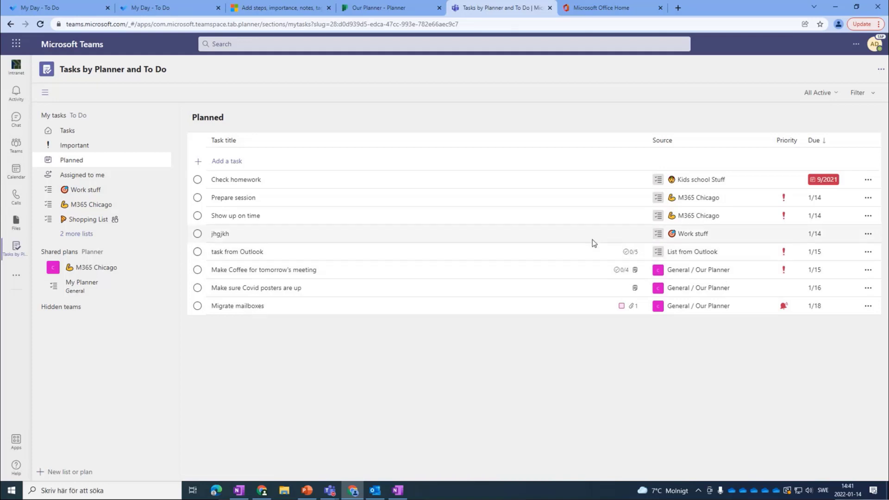
pyautogui.click(102, 178)
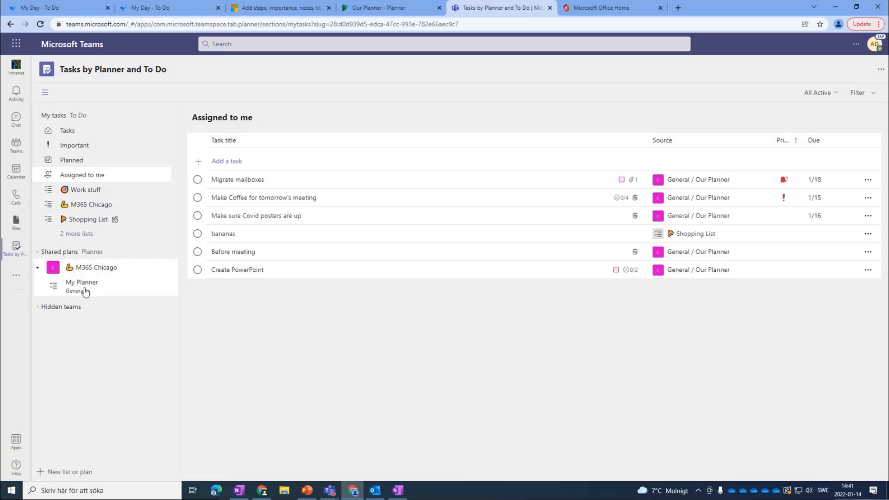
pyautogui.click(84, 291)
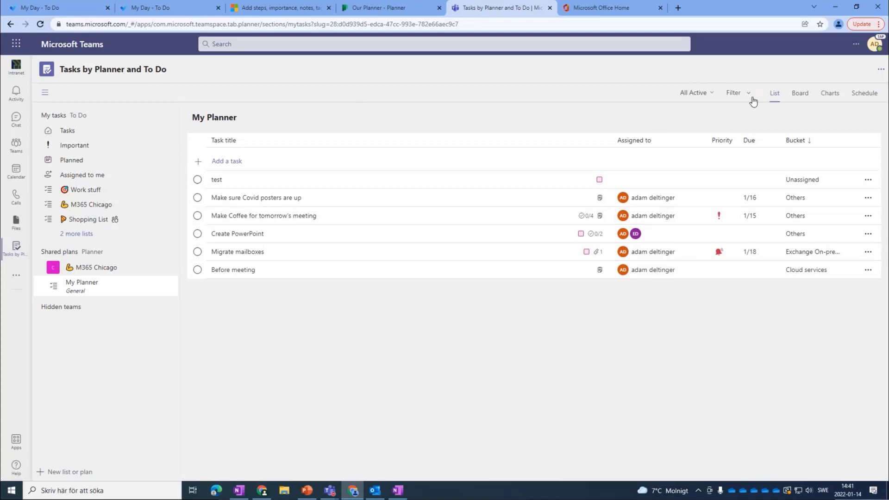
pyautogui.click(800, 93)
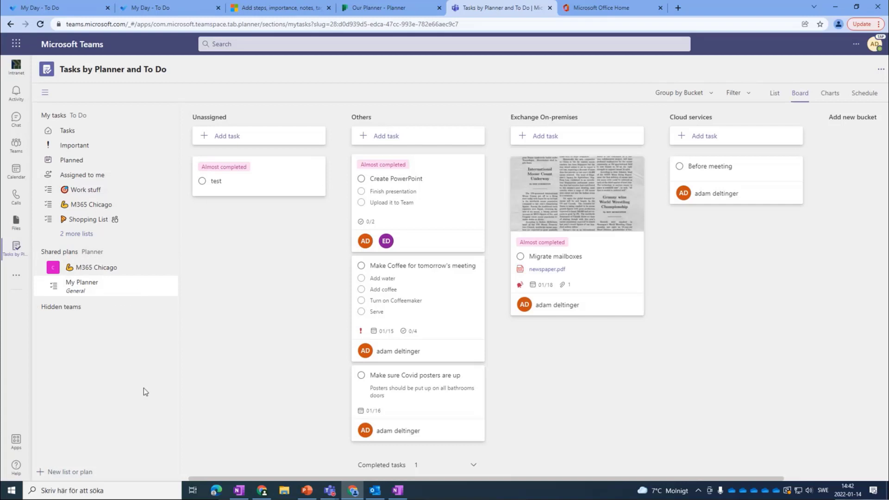
# Create a new list named "list from teams" in My tasks, looking through the available teams as alternative locations.
pyautogui.click(68, 473)
pyautogui.click(381, 244)
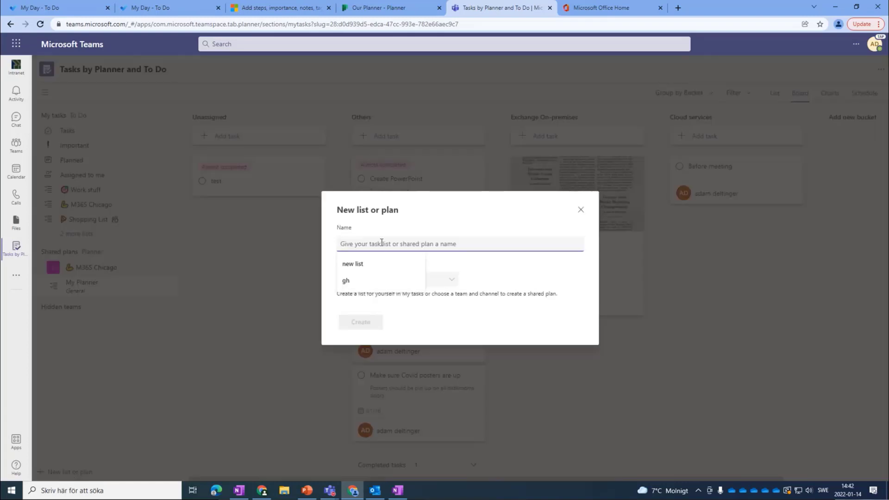
pyautogui.write('list from teams')
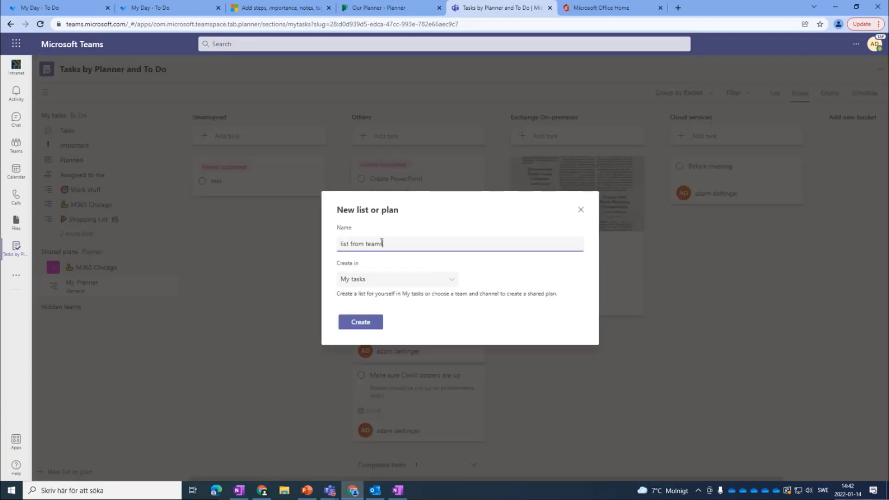
pyautogui.click(392, 281)
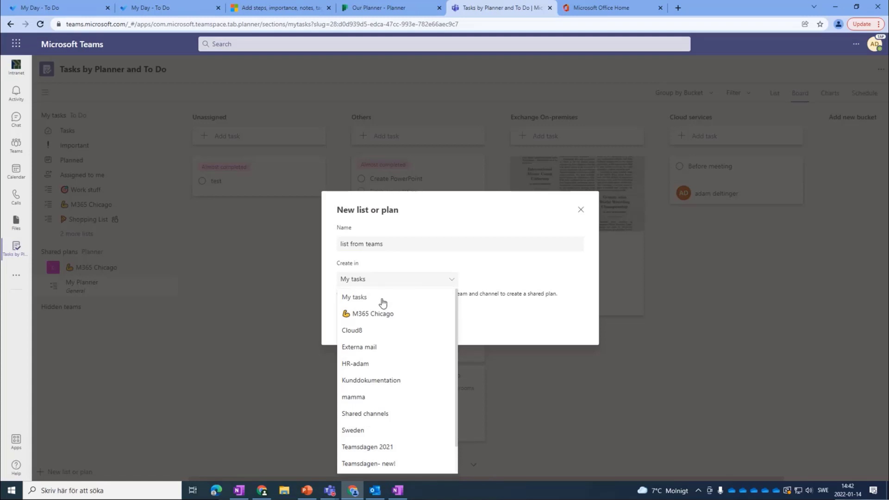
pyautogui.click(383, 301)
pyautogui.click(395, 281)
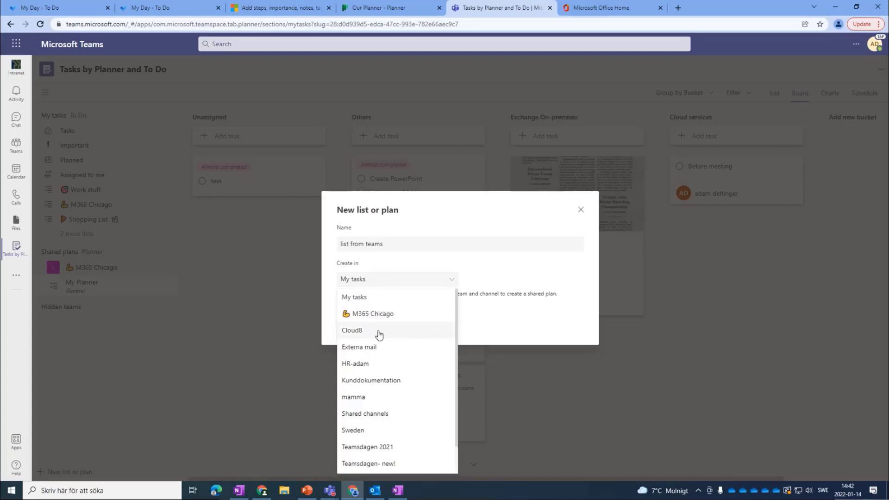
pyautogui.scroll(-1, 370, 429)
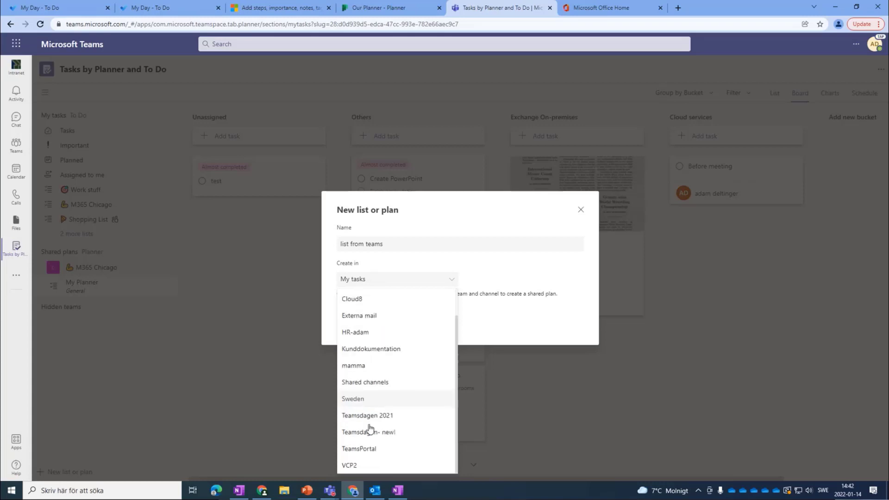
pyautogui.scroll(1, 370, 423)
pyautogui.scroll(-1, 365, 435)
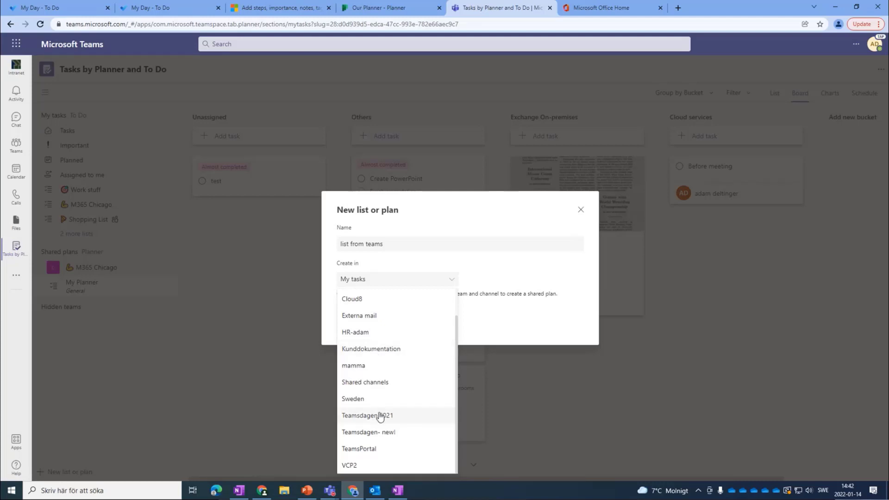
pyautogui.click(528, 274)
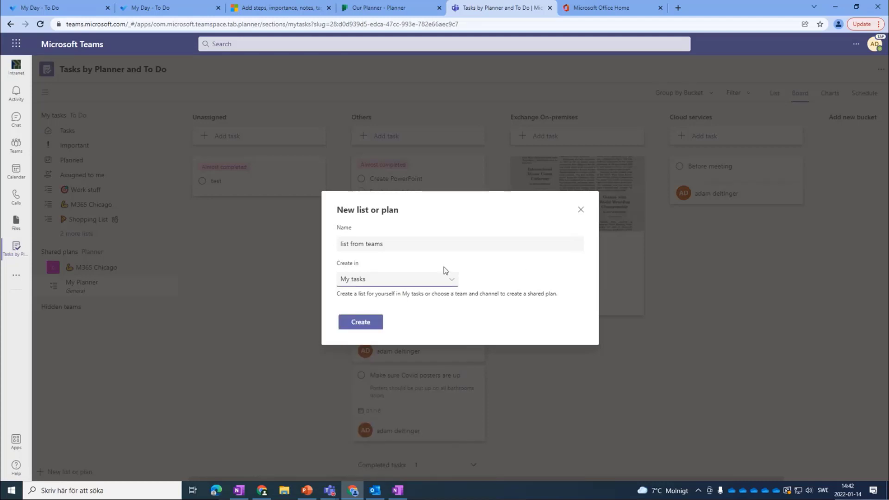
pyautogui.click(367, 324)
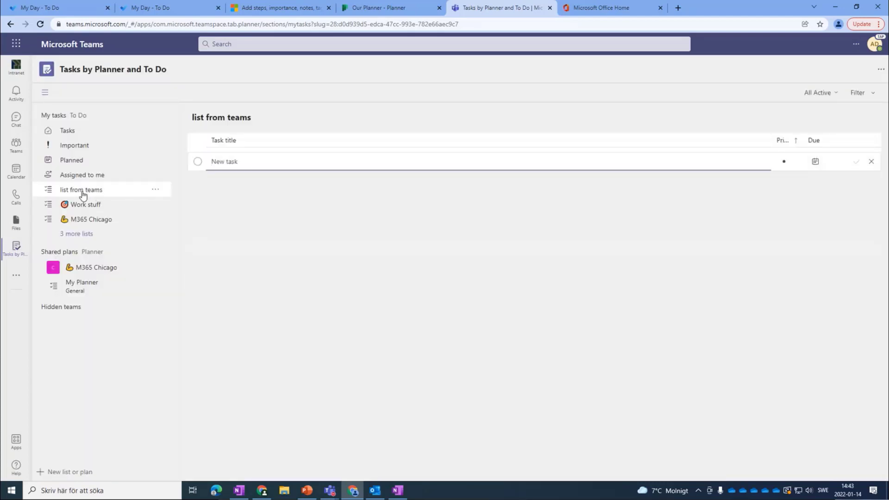
# Switch to Outlook, check "list from teams" among the task folders, and return to Teams.
pyautogui.click(377, 491)
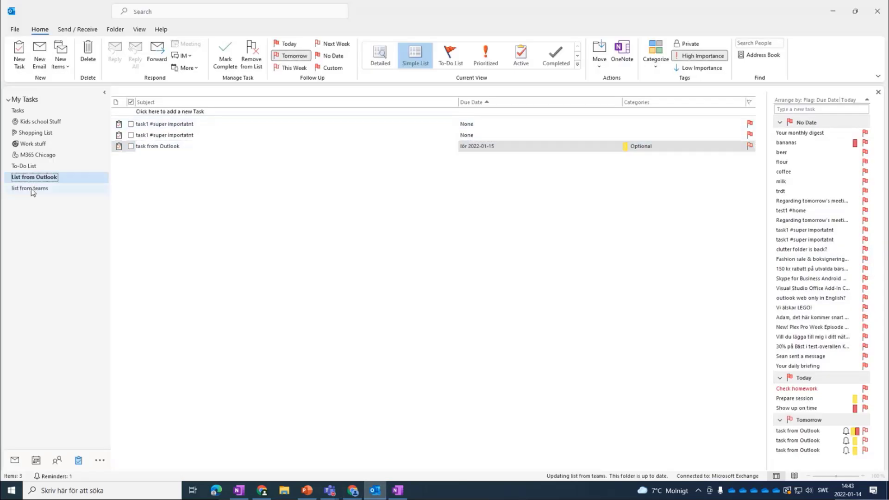
pyautogui.click(31, 189)
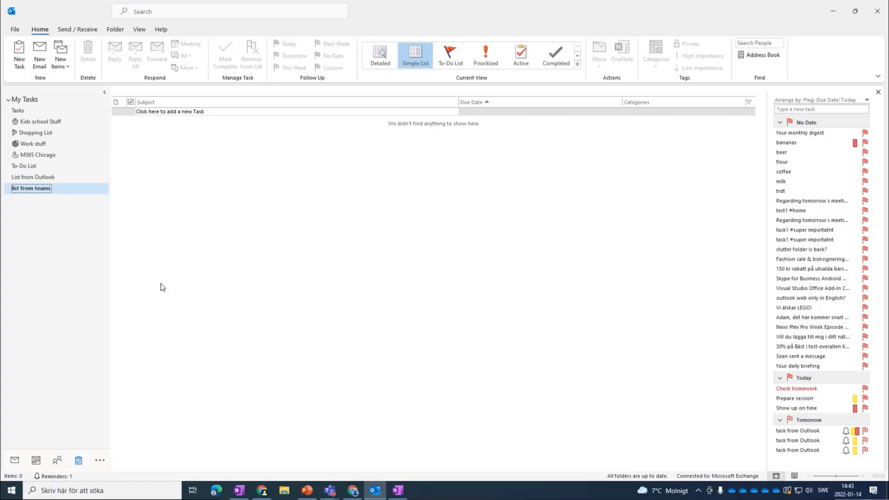
pyautogui.click(33, 187)
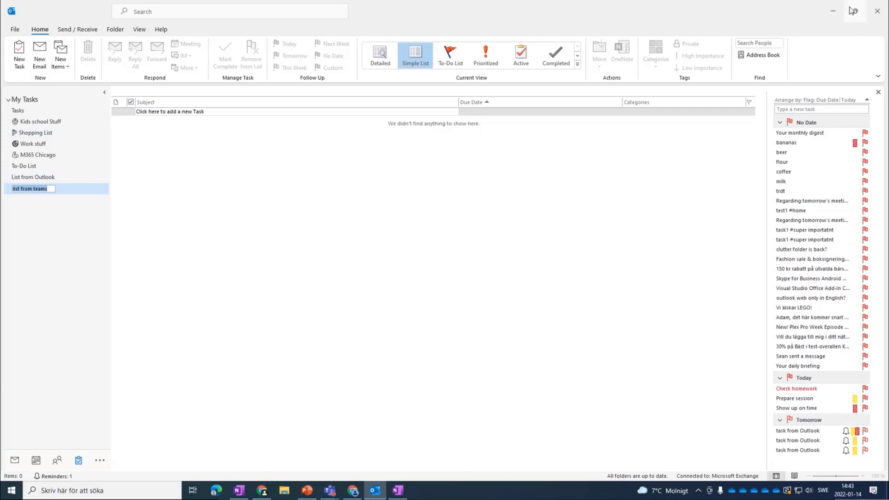
pyautogui.click(833, 11)
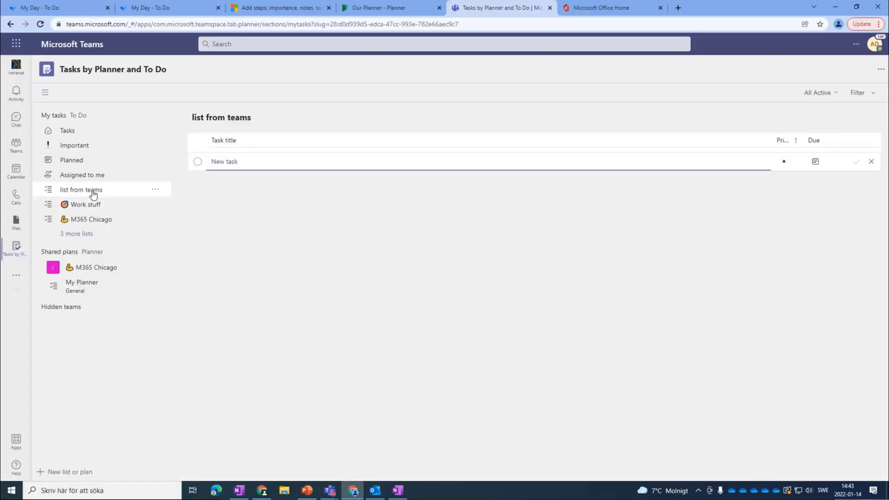
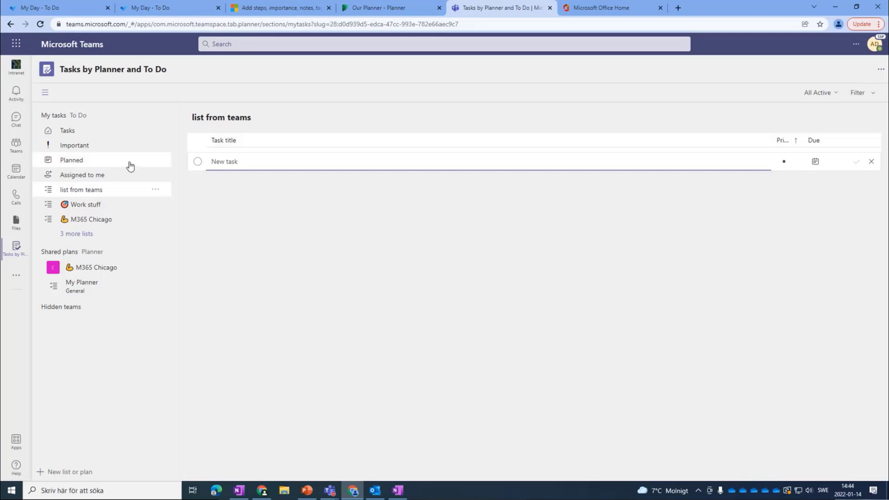
# Switch to the Outlook inbox and mark the flagged Microsoft Viva emails "Your daily briefing" and "Your monthly digest" as complete.
pyautogui.click(370, 489)
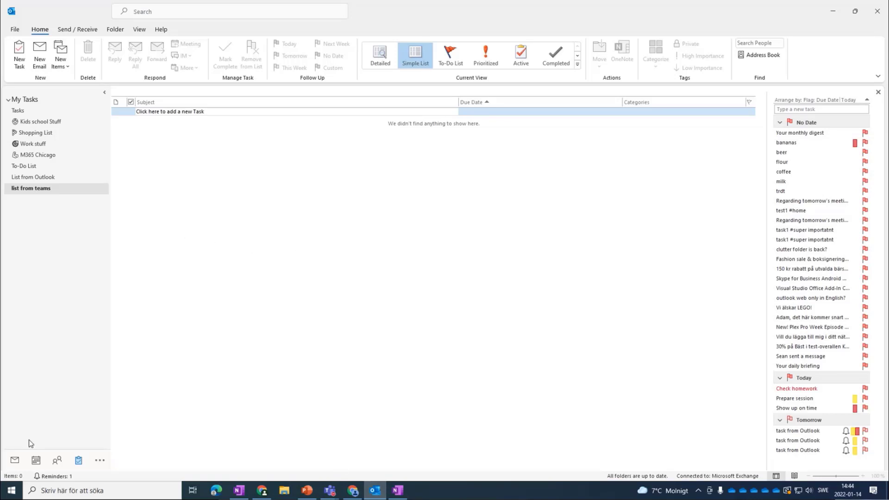
pyautogui.click(15, 459)
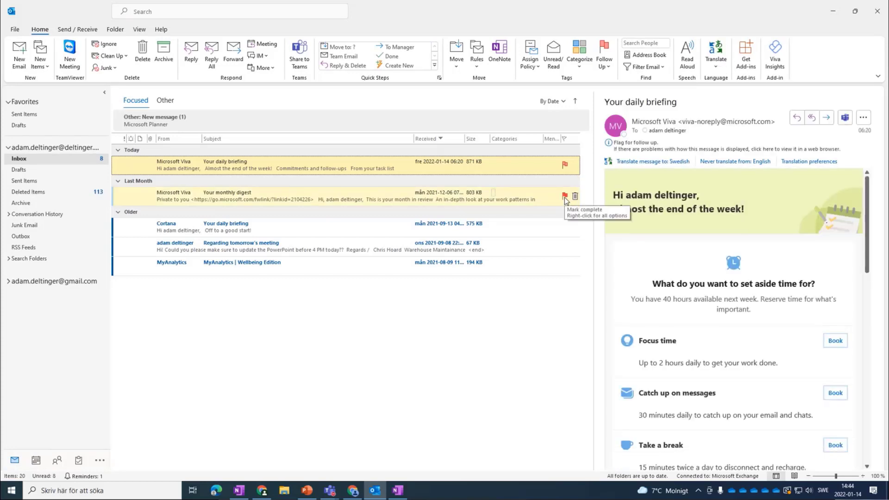
pyautogui.click(564, 196)
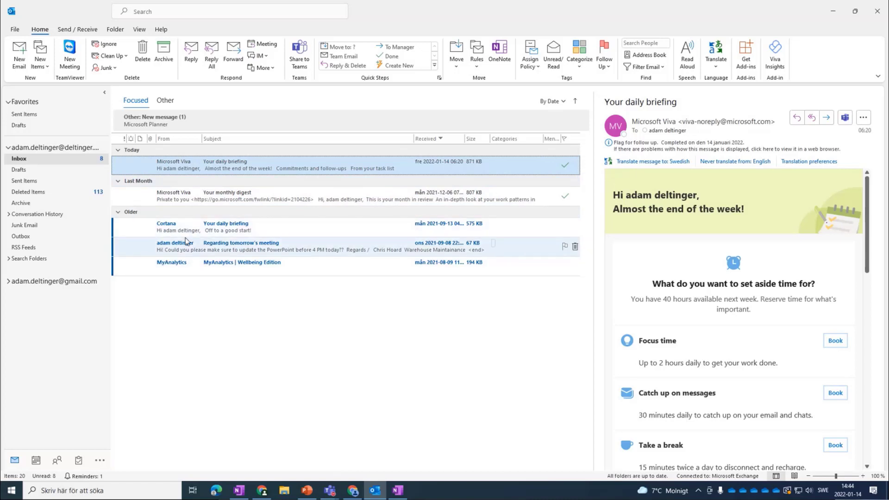
# Create a task from Cortana's "Your daily briefing" email and save it with its default settings.
pyautogui.click(209, 228)
pyautogui.moveTo(209, 228); pyautogui.dragTo(79, 467)
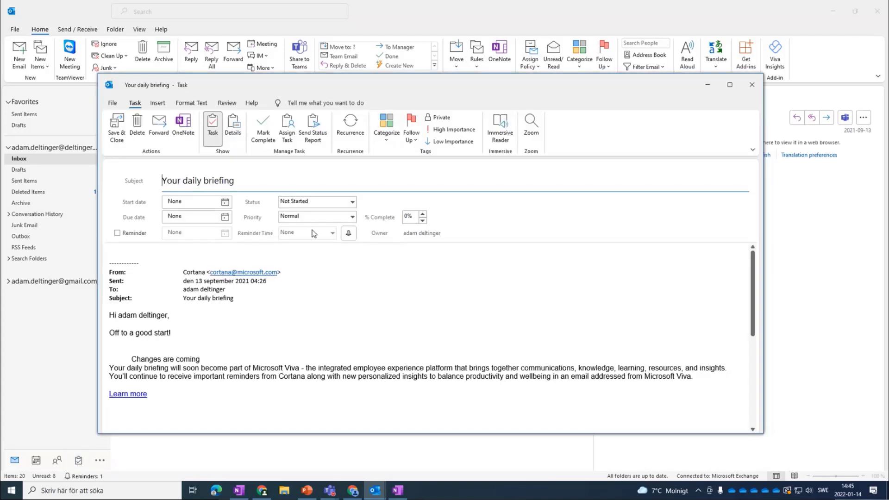
pyautogui.click(117, 134)
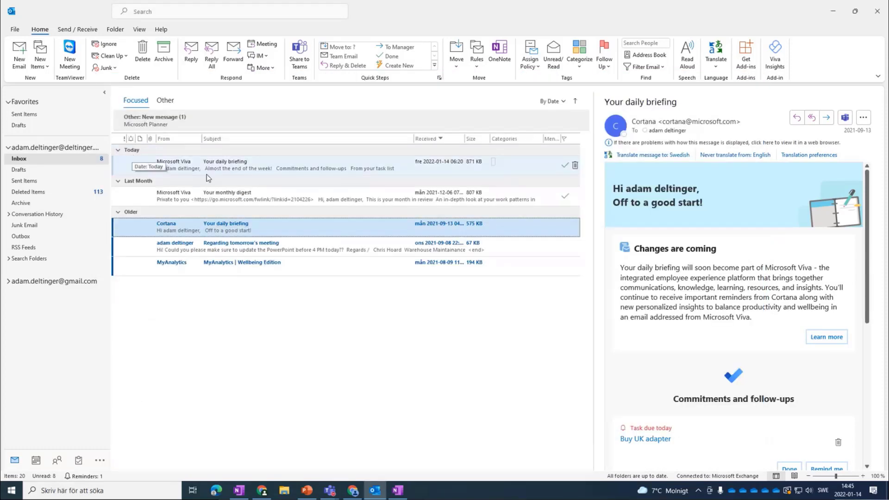
# Open the main Tasks folder in Outlook and find the task created from the "Your daily briefing" email.
pyautogui.click(79, 460)
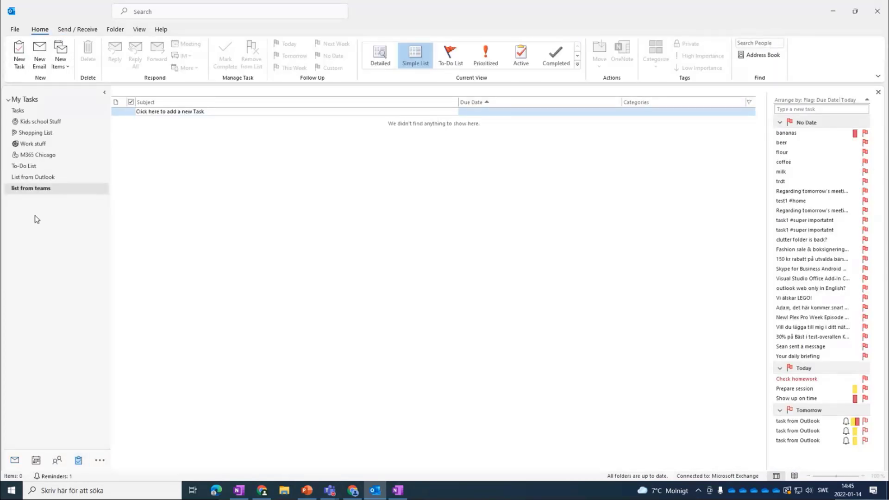
pyautogui.click(18, 111)
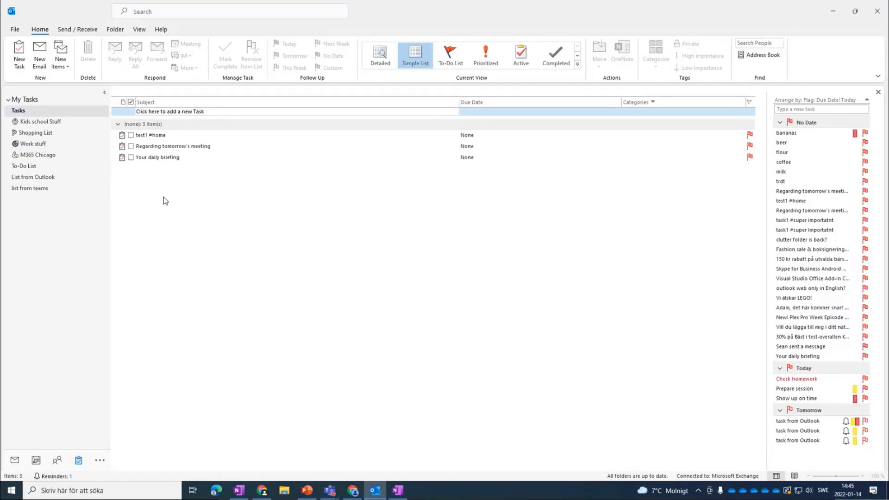
pyautogui.click(162, 158)
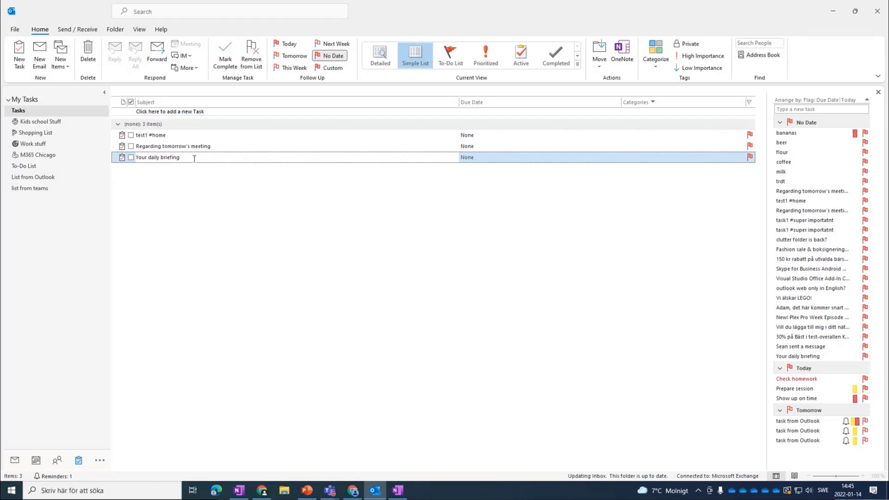
pyautogui.moveTo(189, 157)
pyautogui.mouseDown()
pyautogui.moveTo(159, 176)
pyautogui.moveTo(36, 182)
pyautogui.moveTo(32, 146)
pyautogui.moveTo(36, 182)
pyautogui.moveTo(175, 167)
pyautogui.mouseUp()
# Switch to To Do in the browser, examine the "Your daily briefing" task's details and the Flagged email list, and return to Teams.
pyautogui.click(353, 490)
pyautogui.click(143, 7)
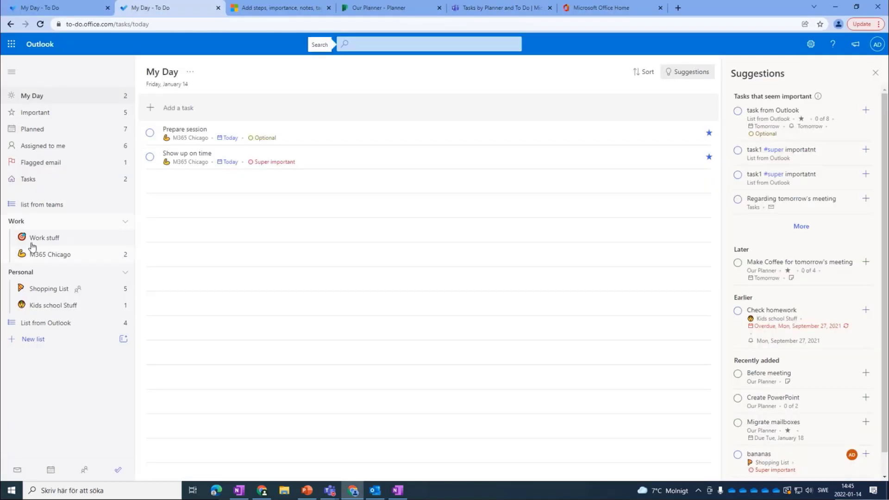
pyautogui.click(23, 179)
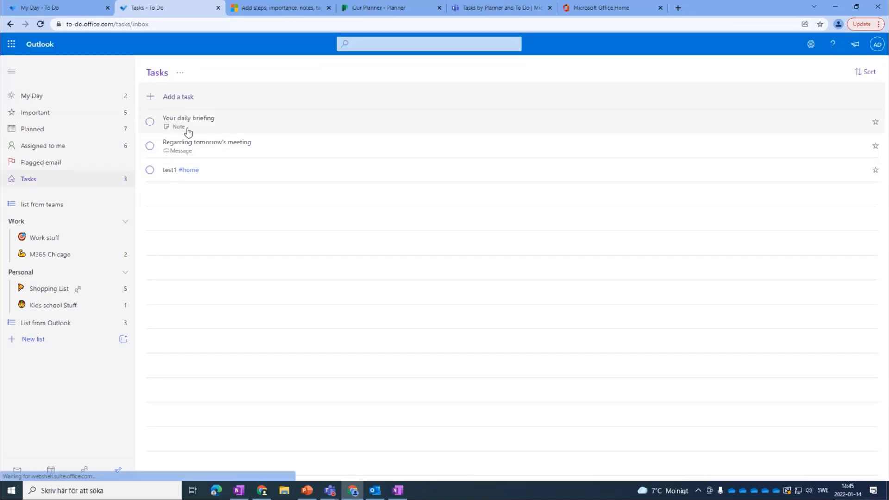
pyautogui.click(206, 122)
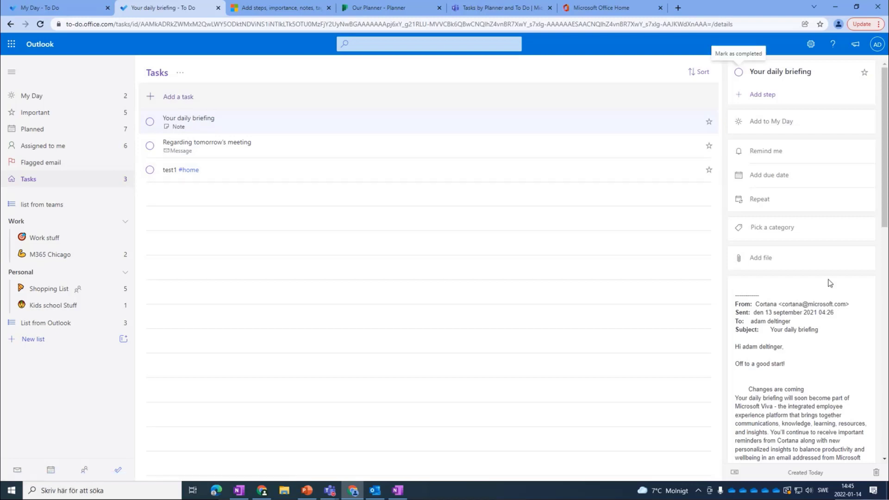
pyautogui.scroll(-5, 787, 287)
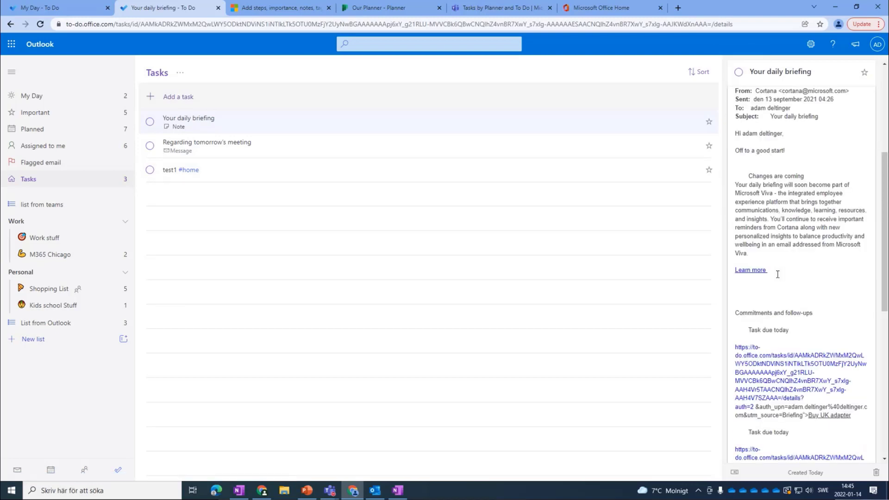
pyautogui.scroll(-2, 778, 274)
pyautogui.scroll(8, 798, 148)
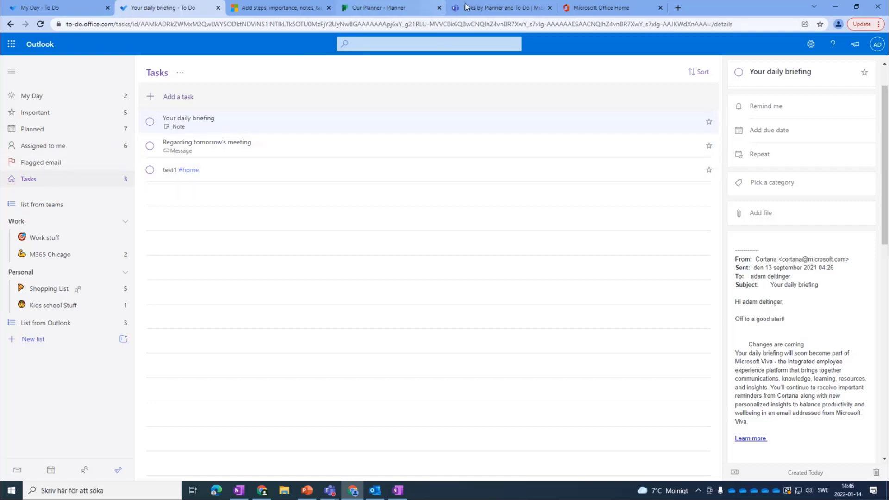
pyautogui.click(36, 164)
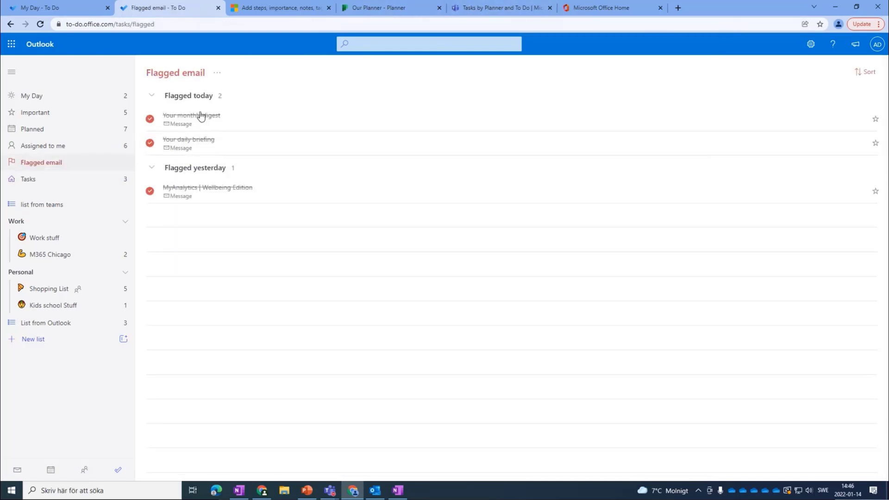
pyautogui.click(480, 8)
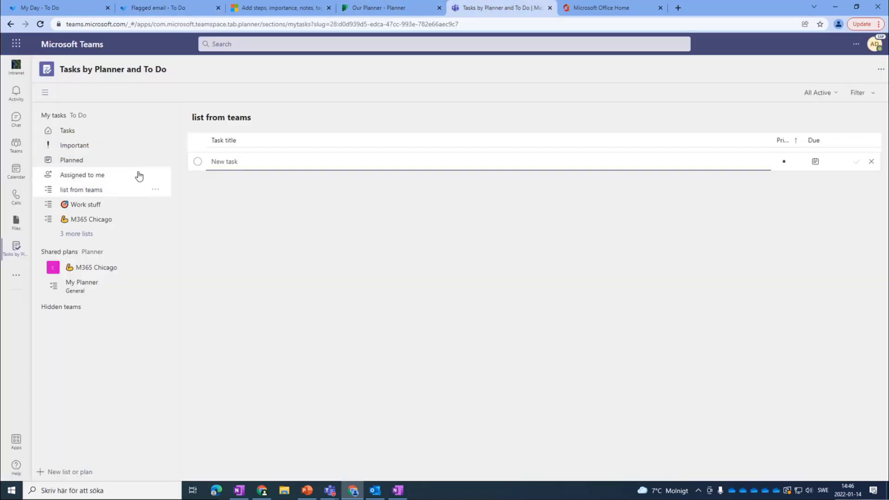
# Open the Tasks list in Teams and examine the details and notes of the "Your daily briefing" task.
pyautogui.click(74, 130)
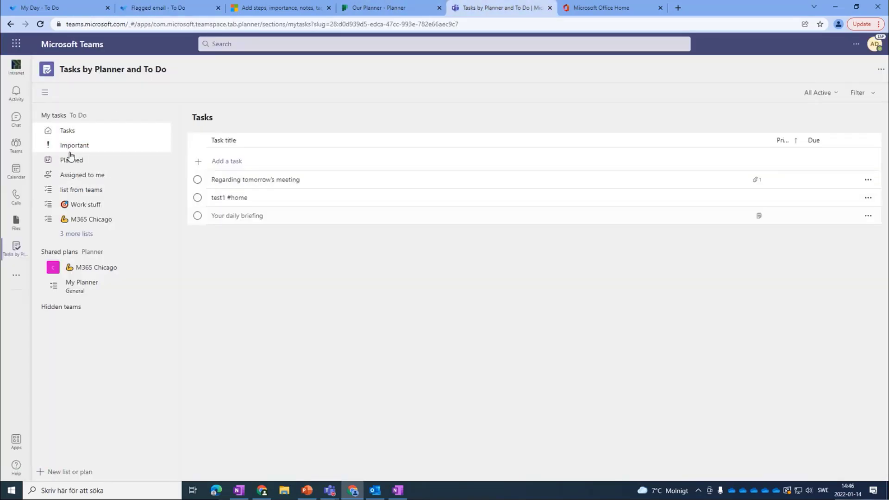
pyautogui.click(239, 219)
pyautogui.scroll(-6, 492, 274)
pyautogui.scroll(6, 492, 273)
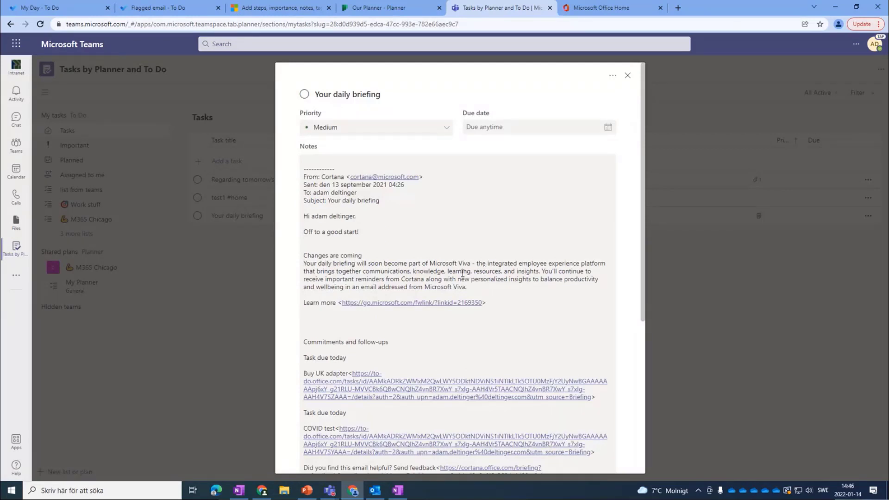
pyautogui.click(628, 75)
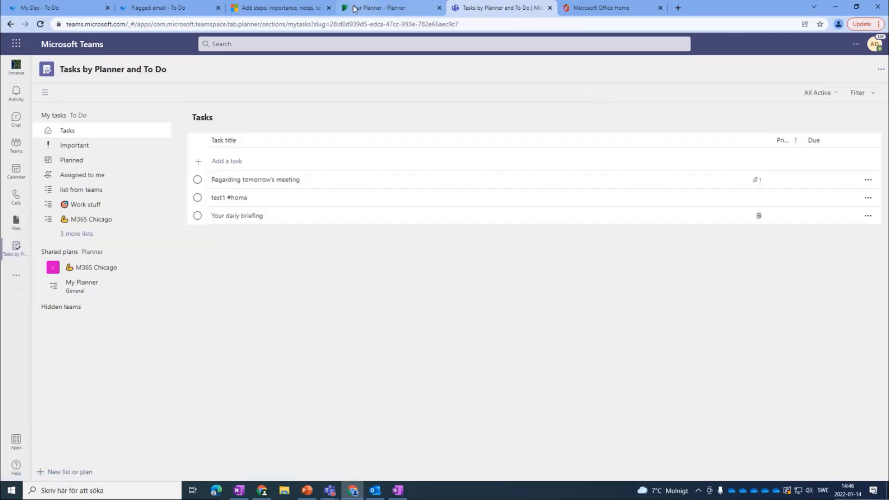
# Switch to OneNote and flag the "Remember to do my session at M365 Chicago" line on Meeting 1 as an Outlook task for Today.
pyautogui.click(394, 493)
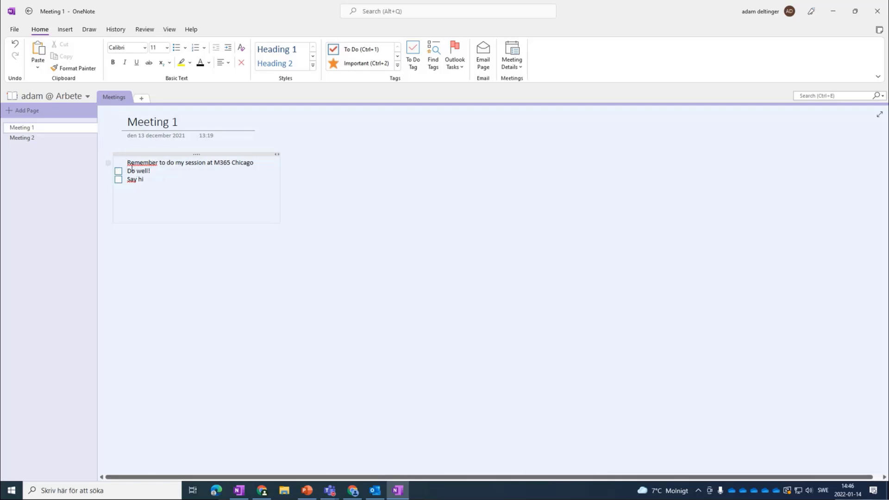
pyautogui.click(145, 226)
pyautogui.moveTo(127, 163); pyautogui.dragTo(236, 168)
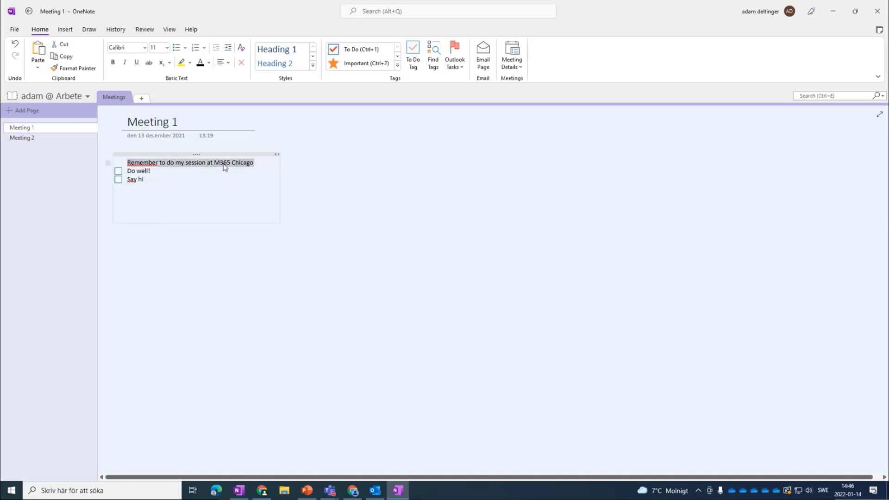
pyautogui.click(255, 164)
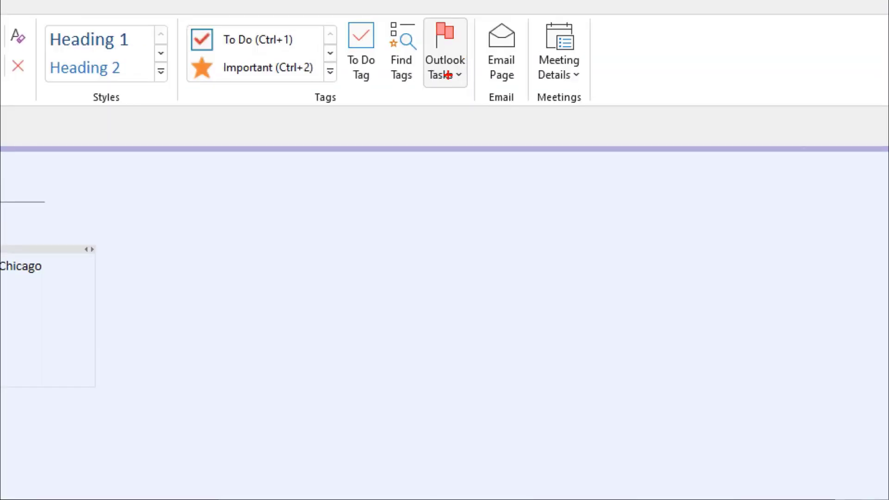
pyautogui.click(458, 75)
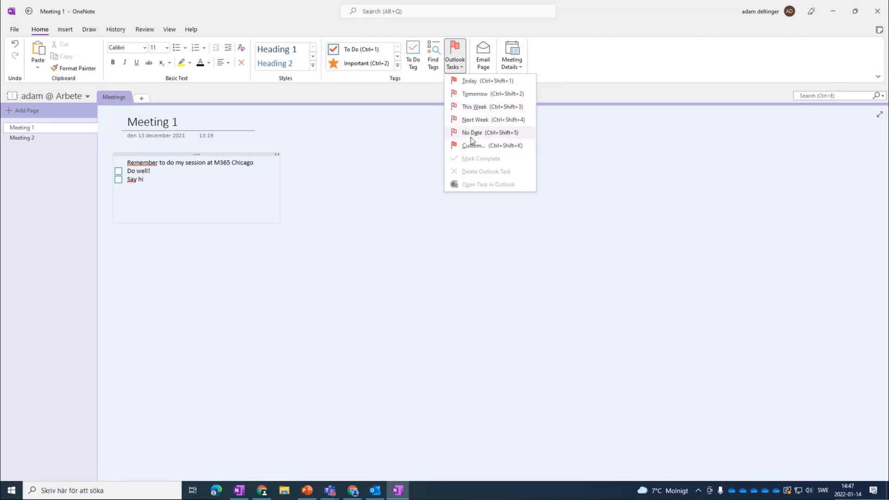
pyautogui.click(473, 84)
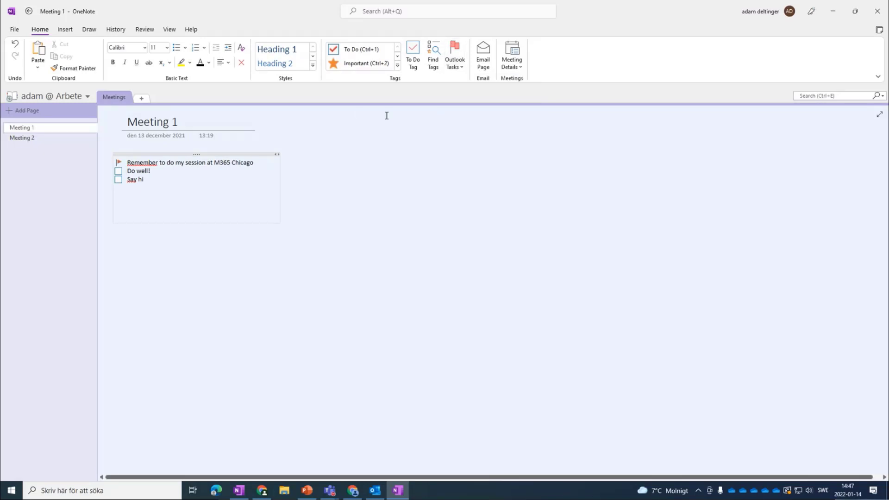
pyautogui.moveTo(119, 165)
# Switch to Outlook and check its Tasks folder for the "Remember to do my session at M365 Chicago" task from OneNote.
pyautogui.click(375, 490)
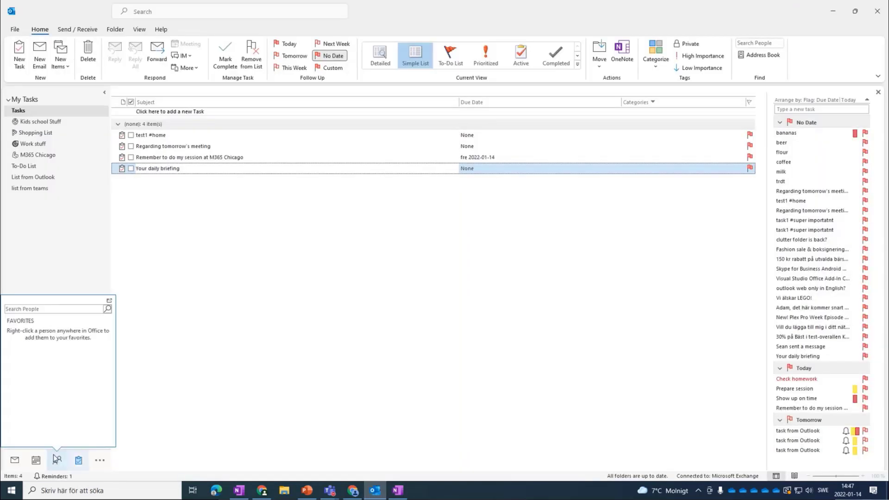
pyautogui.click(79, 461)
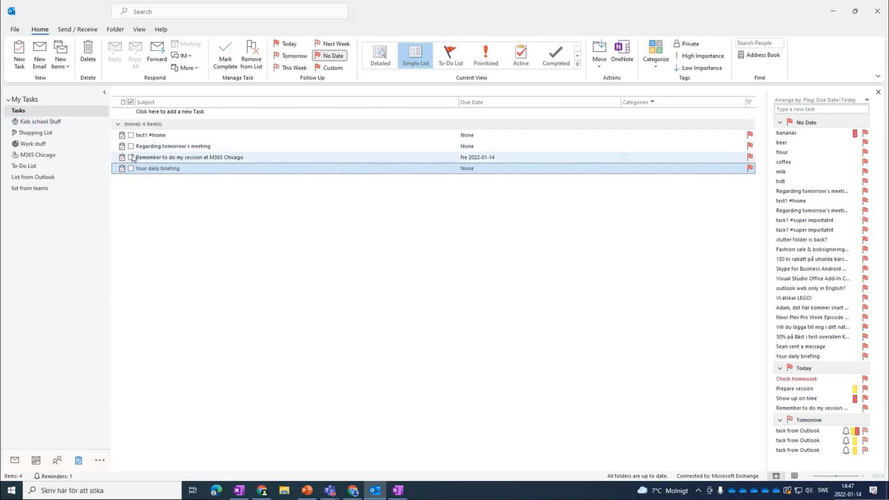
pyautogui.click(218, 169)
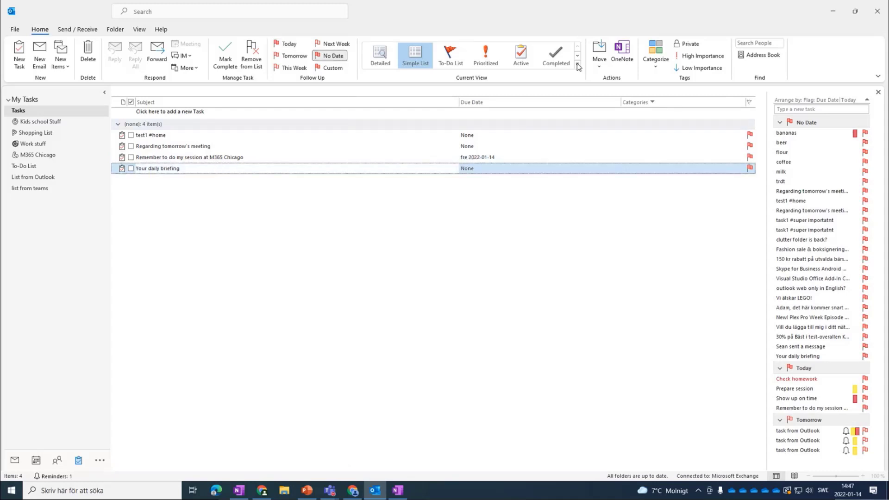
pyautogui.click(833, 10)
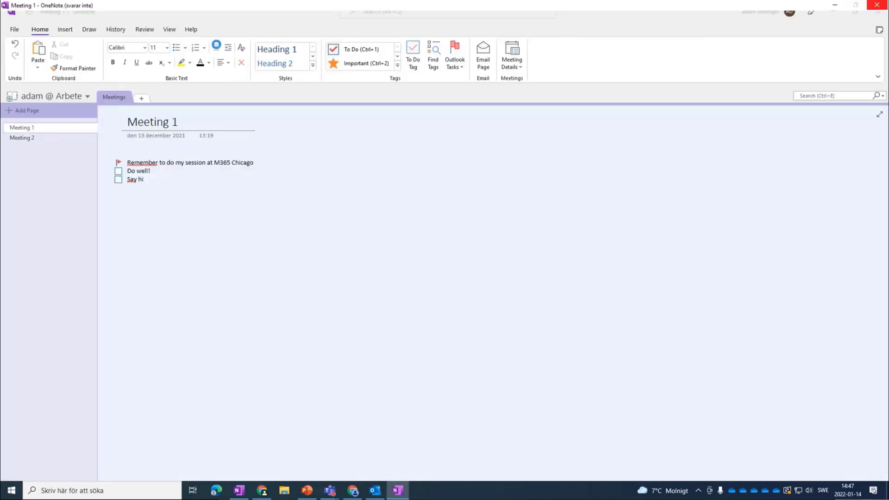
# Check the Tasks list for the OneNote session reminder in To Do in the browser and in Teams, refreshing the Teams list.
pyautogui.click(353, 491)
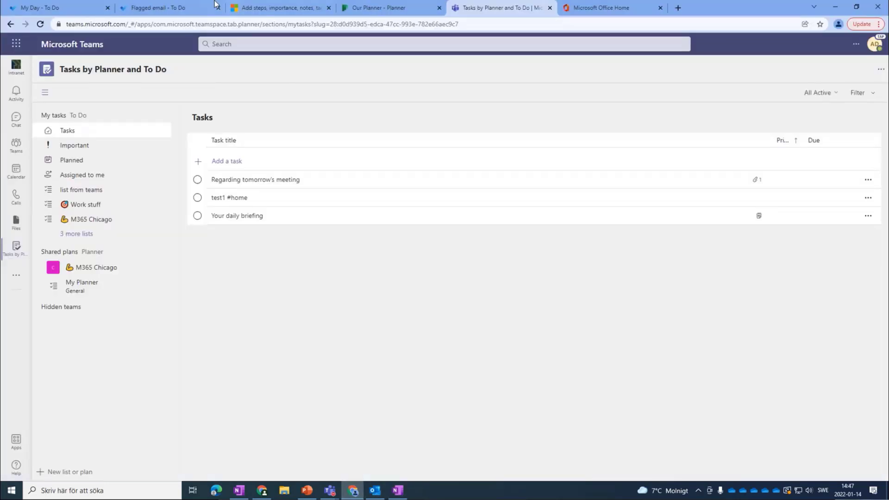
pyautogui.click(153, 8)
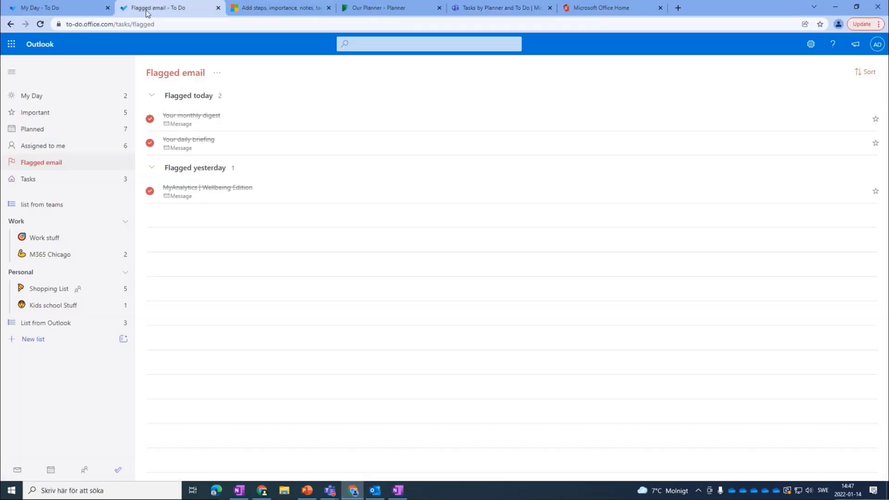
pyautogui.click(35, 180)
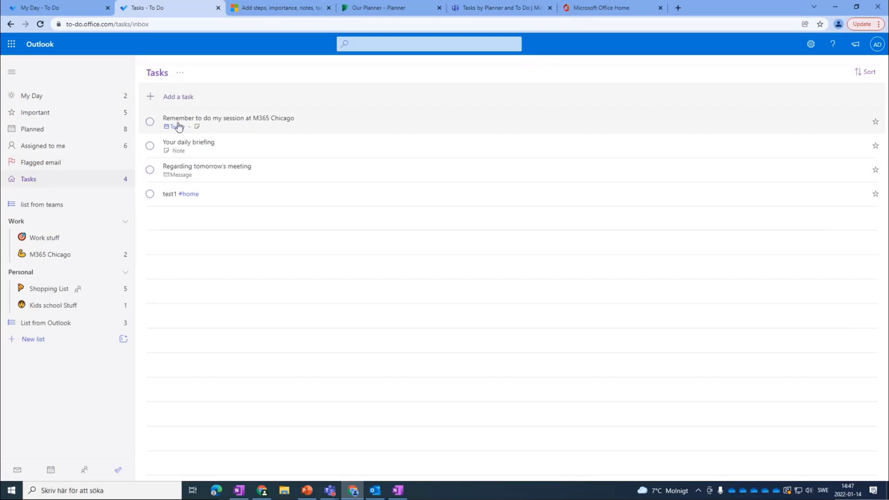
pyautogui.click(482, 10)
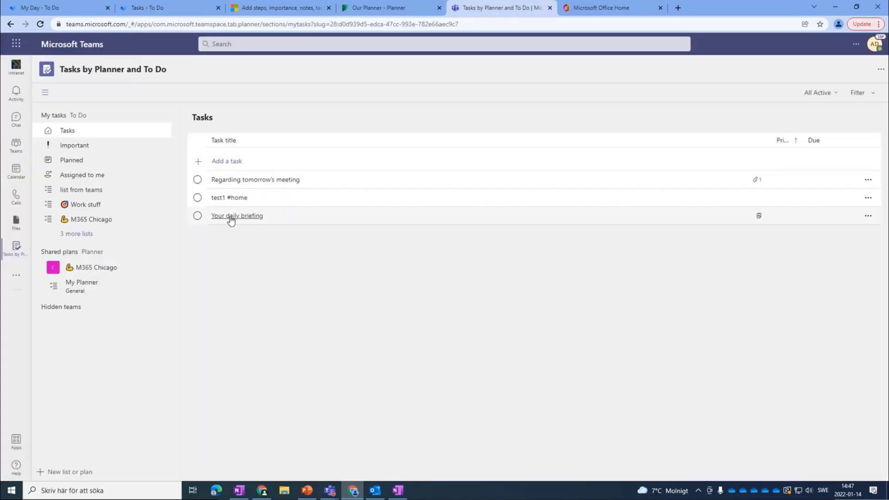
pyautogui.click(77, 145)
pyautogui.click(62, 131)
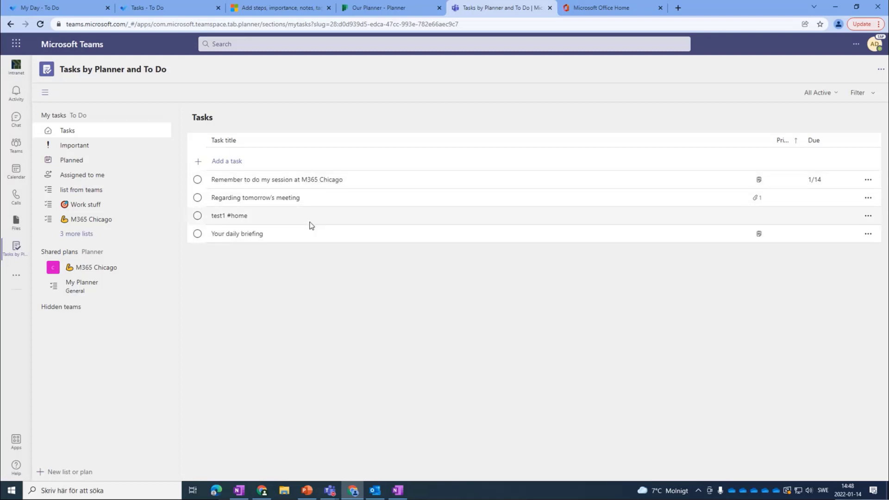
# Open the posts of the M365 Chicago team's General channel and start creating a task from the "Before meeting" message.
pyautogui.click(24, 146)
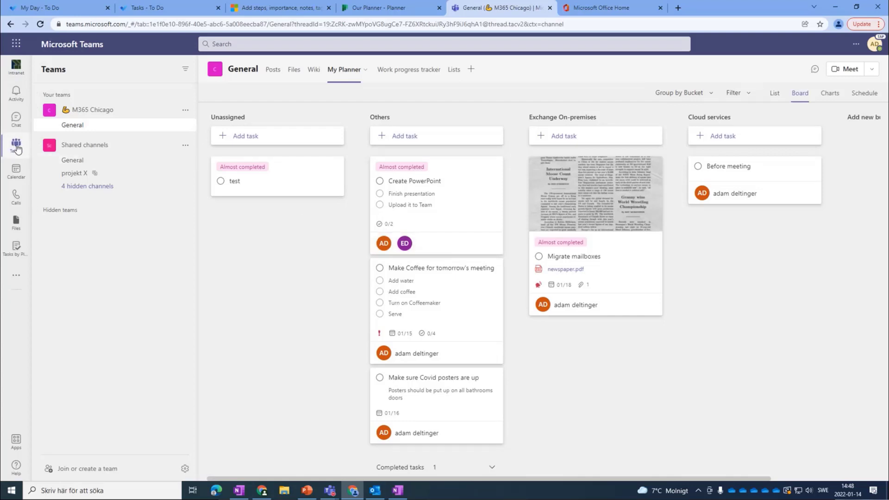
pyautogui.click(96, 125)
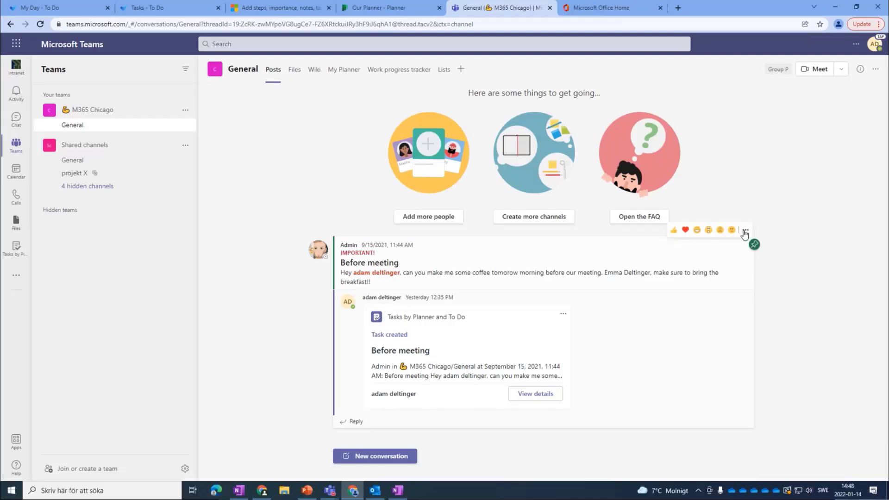
pyautogui.click(744, 231)
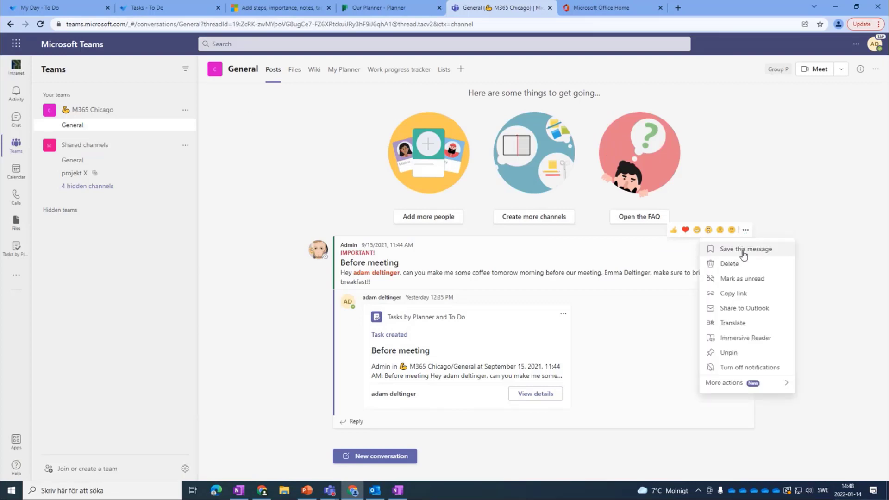
pyautogui.moveTo(736, 383)
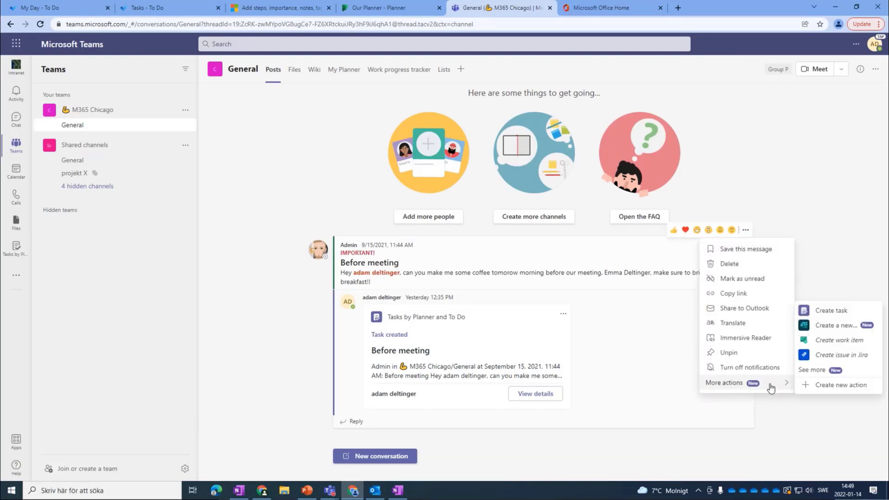
pyautogui.click(830, 312)
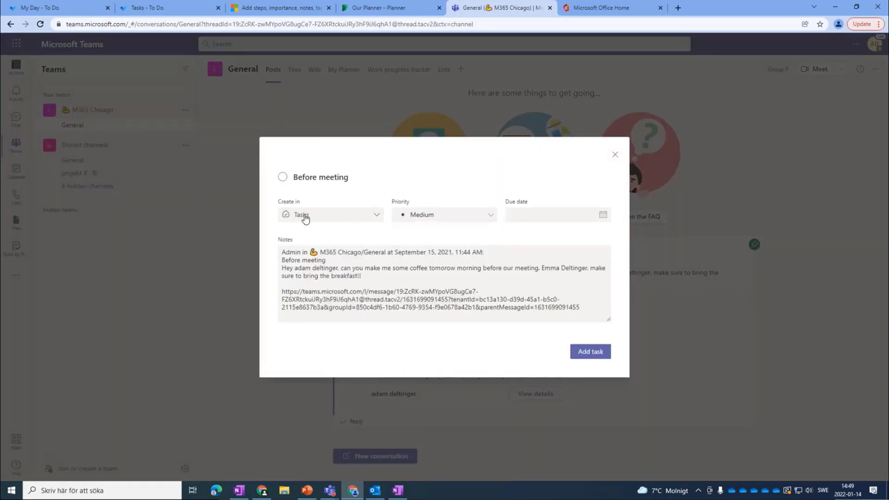
# Try Work stuff and General / My Planner as the new task's destination, and return it to Tasks.
pyautogui.click(376, 215)
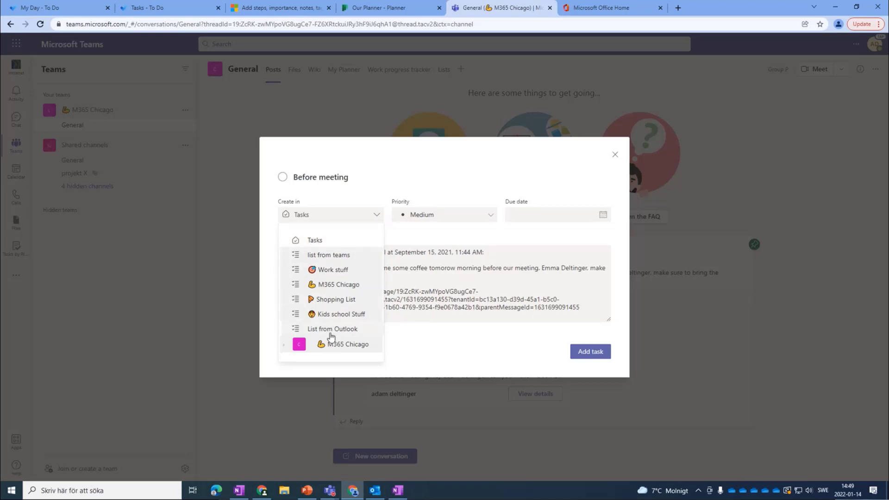
pyautogui.click(334, 269)
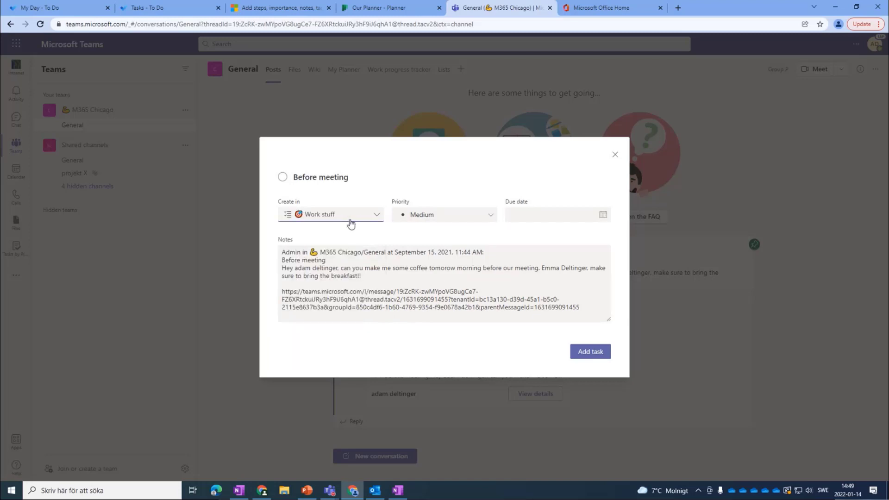
pyautogui.click(376, 215)
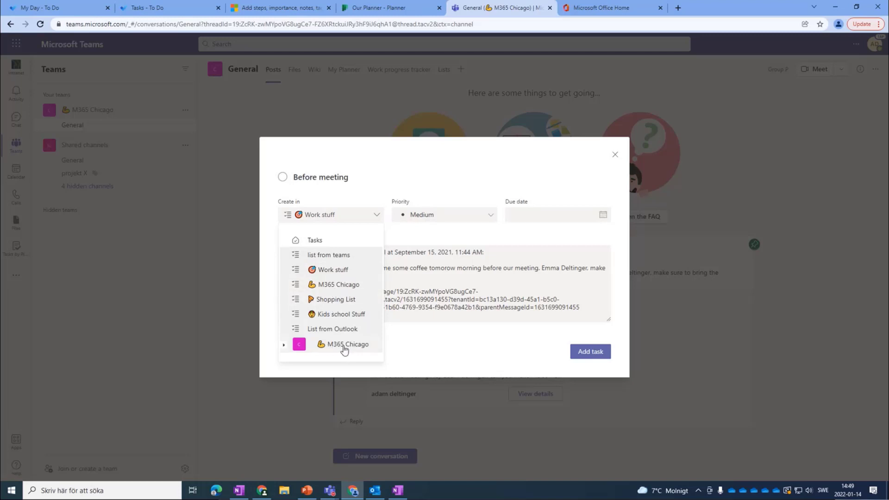
pyautogui.click(328, 348)
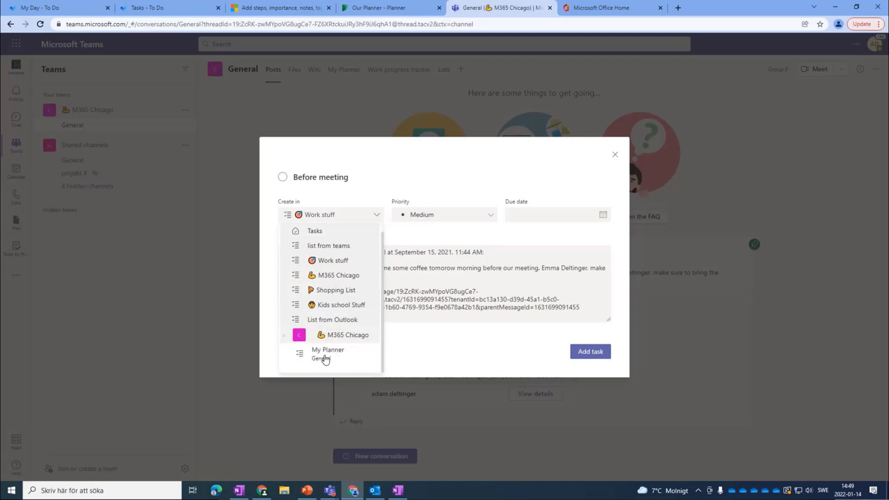
pyautogui.click(325, 355)
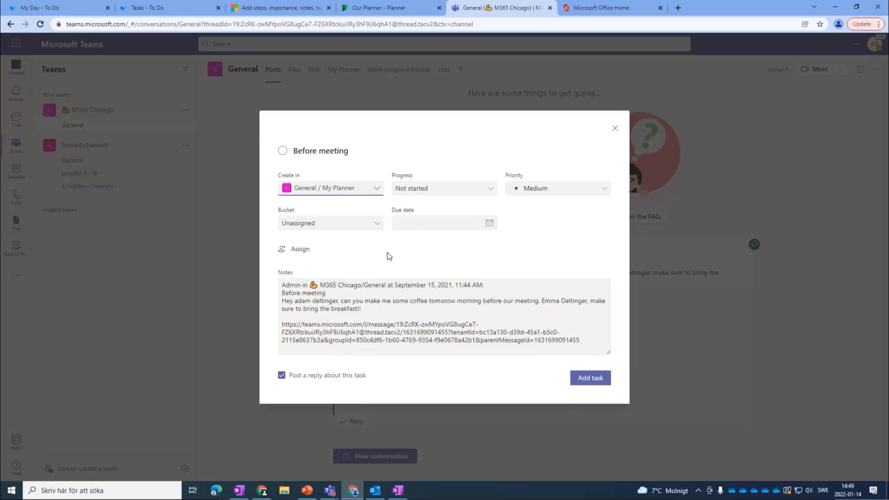
pyautogui.click(370, 225)
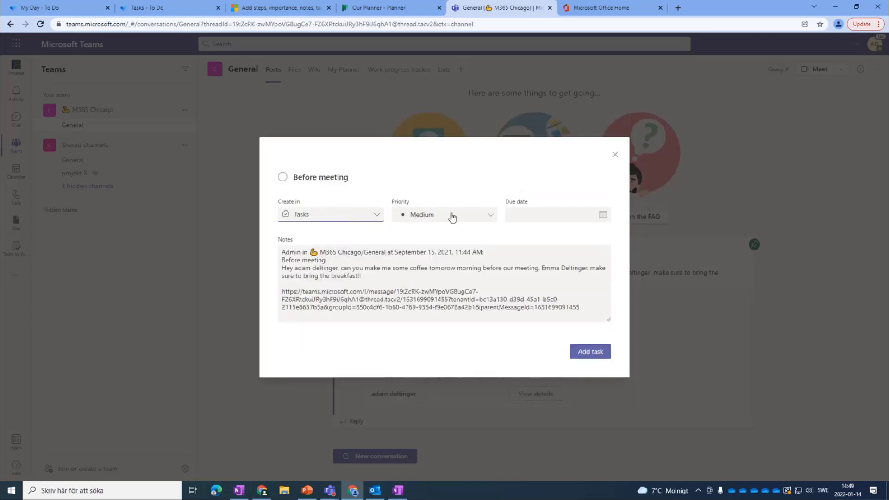
# Set the "Before meeting" task's priority to Important and its due date to Sat Jan 15 2022.
pyautogui.click(432, 219)
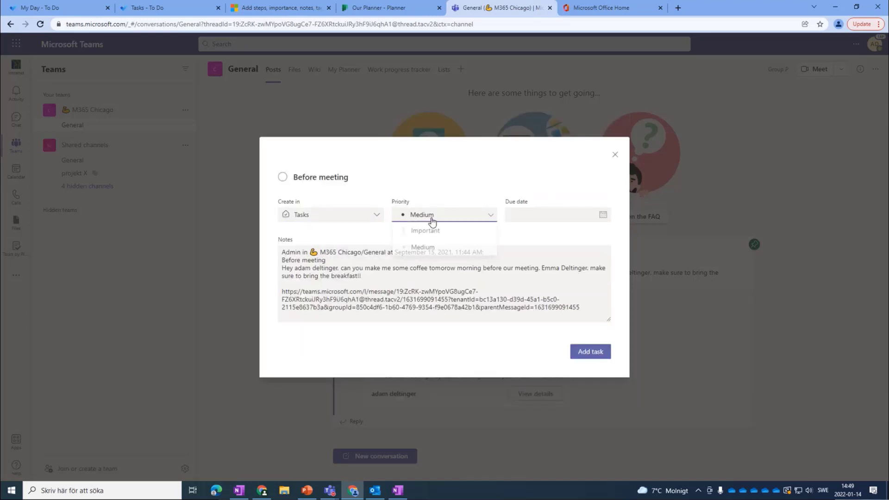
pyautogui.click(425, 230)
pyautogui.click(522, 219)
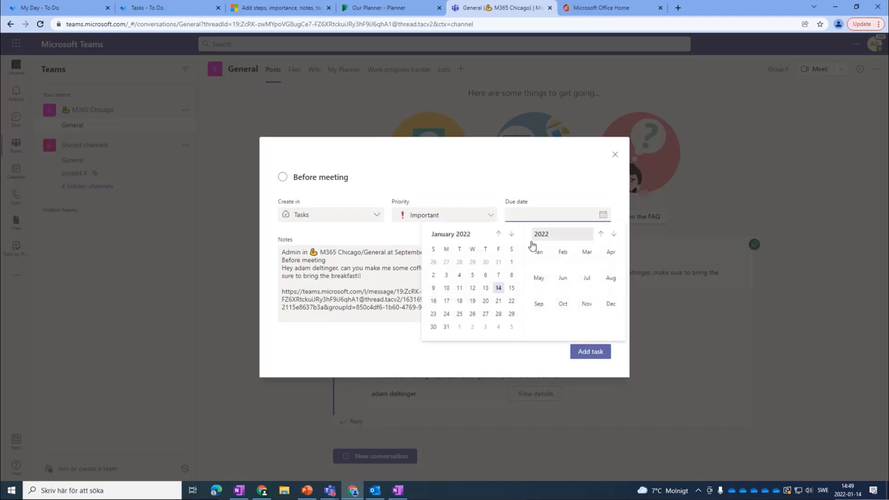
pyautogui.click(511, 288)
# Review the message link and message text in the task's notes, and add the "Before meeting" task.
pyautogui.moveTo(282, 292); pyautogui.dragTo(586, 308)
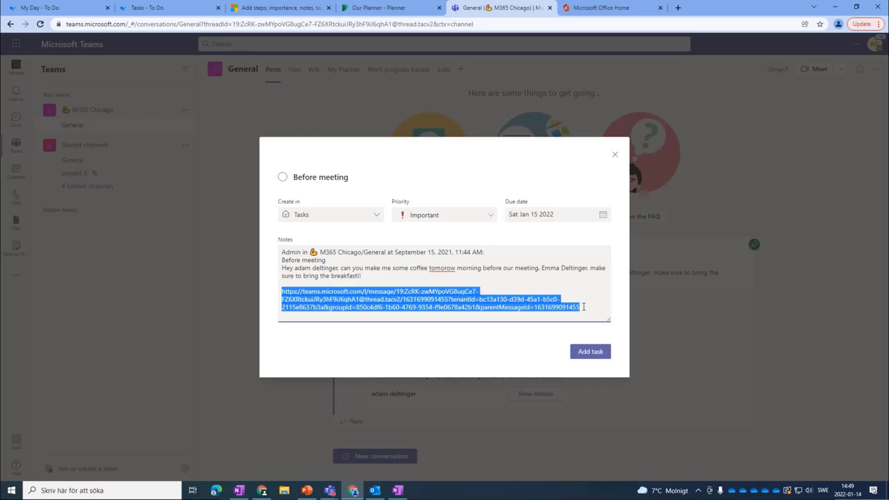
pyautogui.moveTo(388, 275); pyautogui.dragTo(271, 253)
pyautogui.click(395, 276)
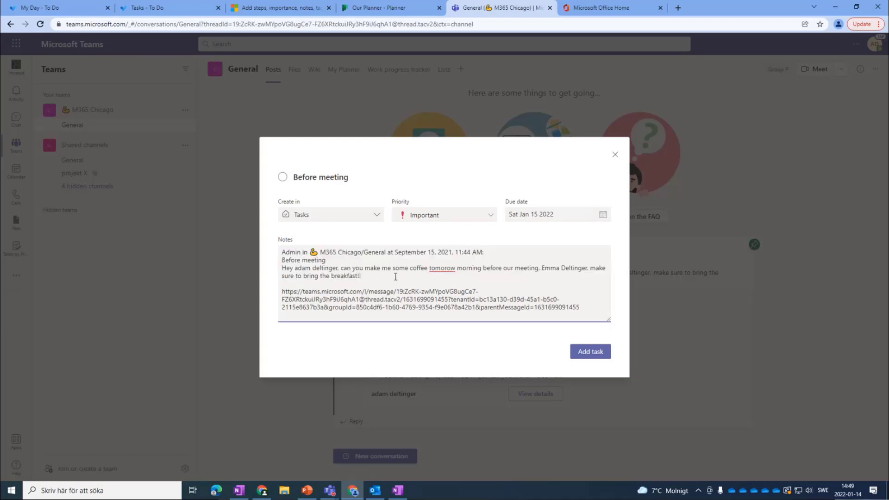
pyautogui.click(571, 348)
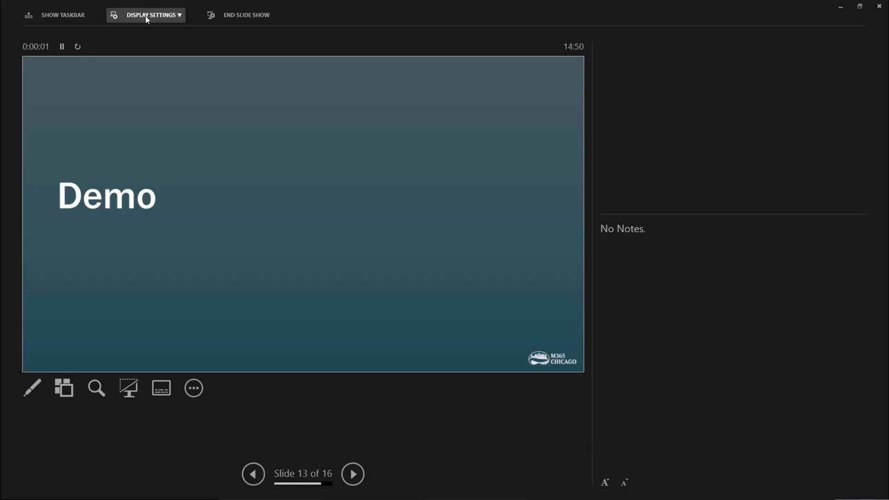
# In the PowerPoint slide show, change the display from presenter view to the full-screen slide and advance to "Help Us Improve Our Conference!".
pyautogui.click(148, 15)
pyautogui.click(151, 35)
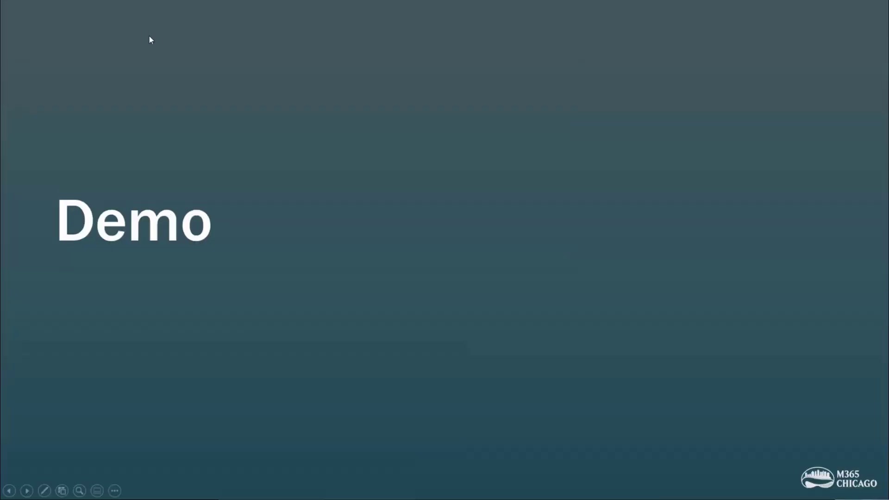
pyautogui.click(653, 355)
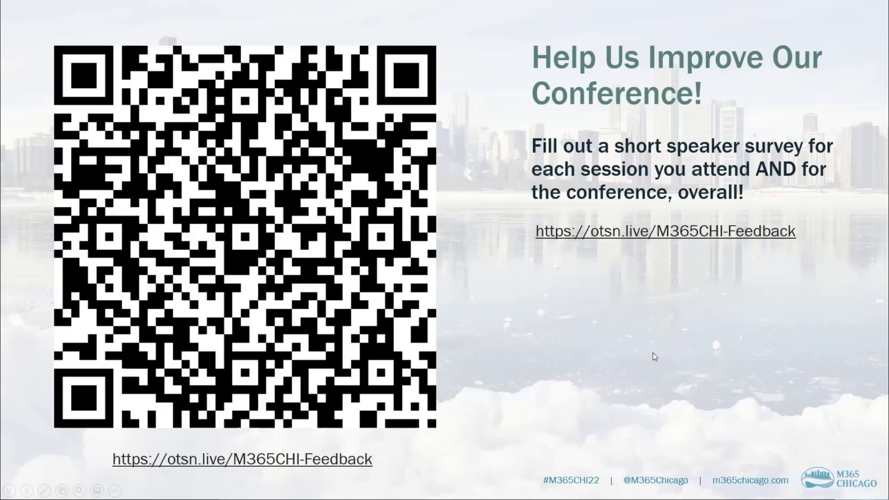